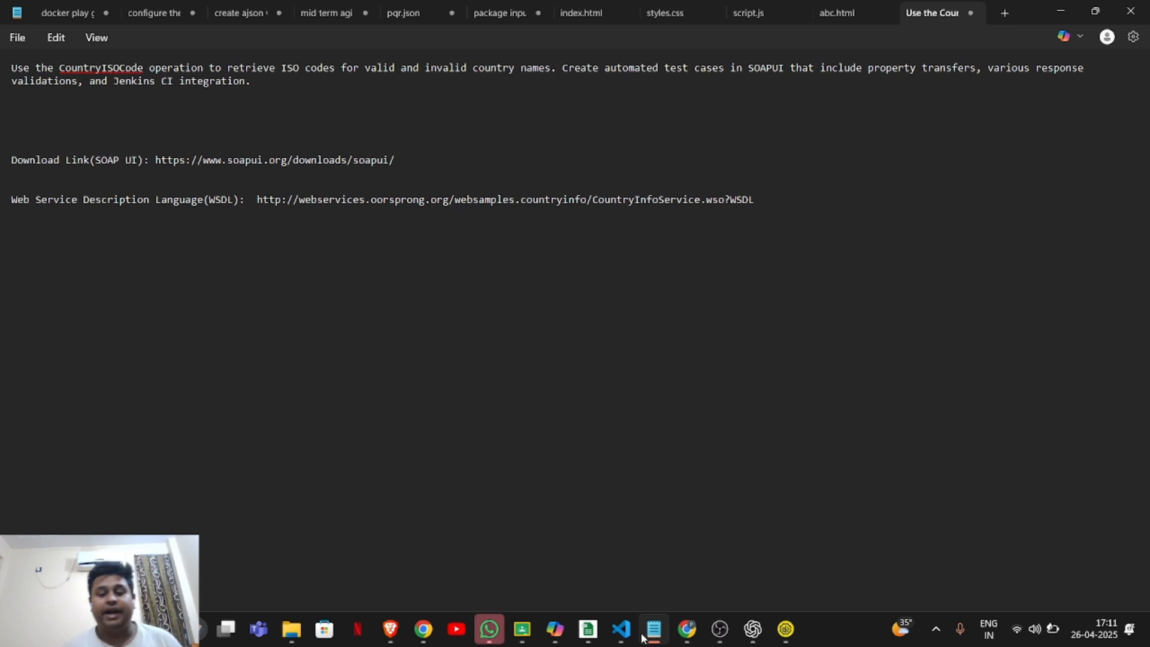
Highlight the SoapUI download link in the notes.
left_click(1048, 9)
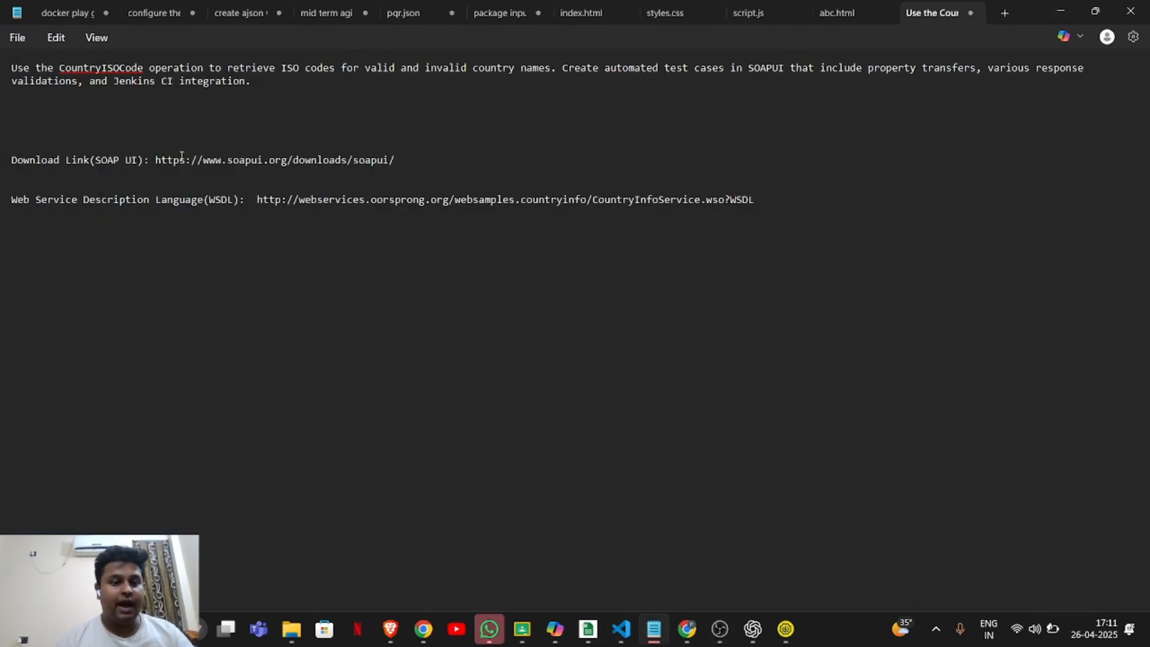
left_click_drag(155, 160, 397, 155)
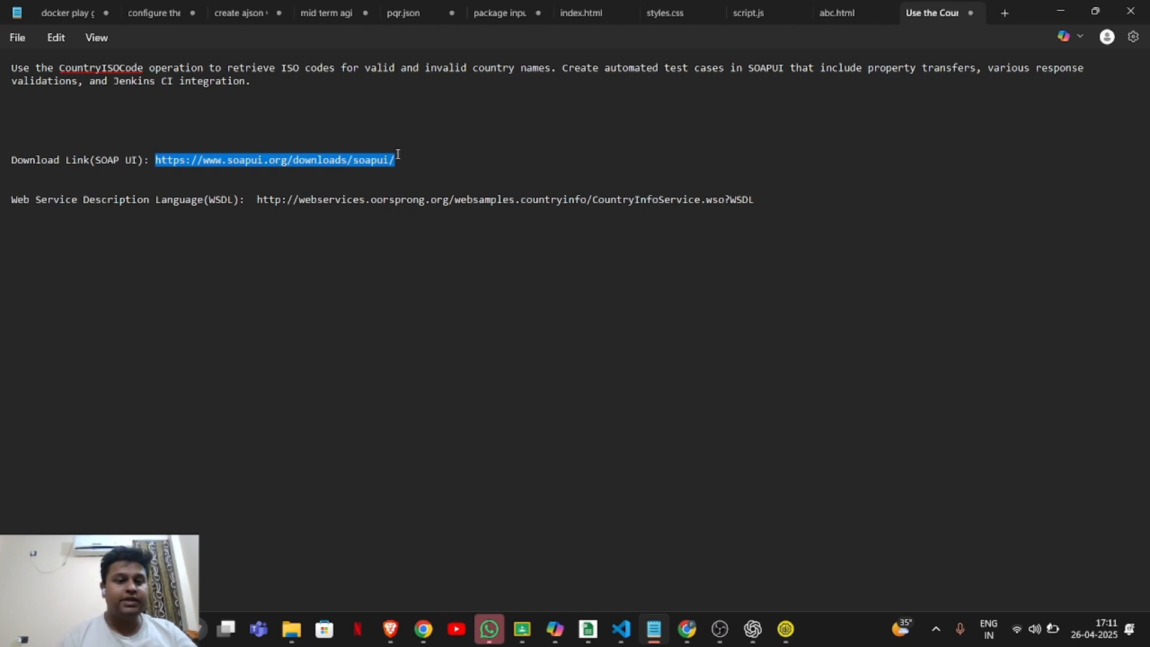
left_click(398, 155)
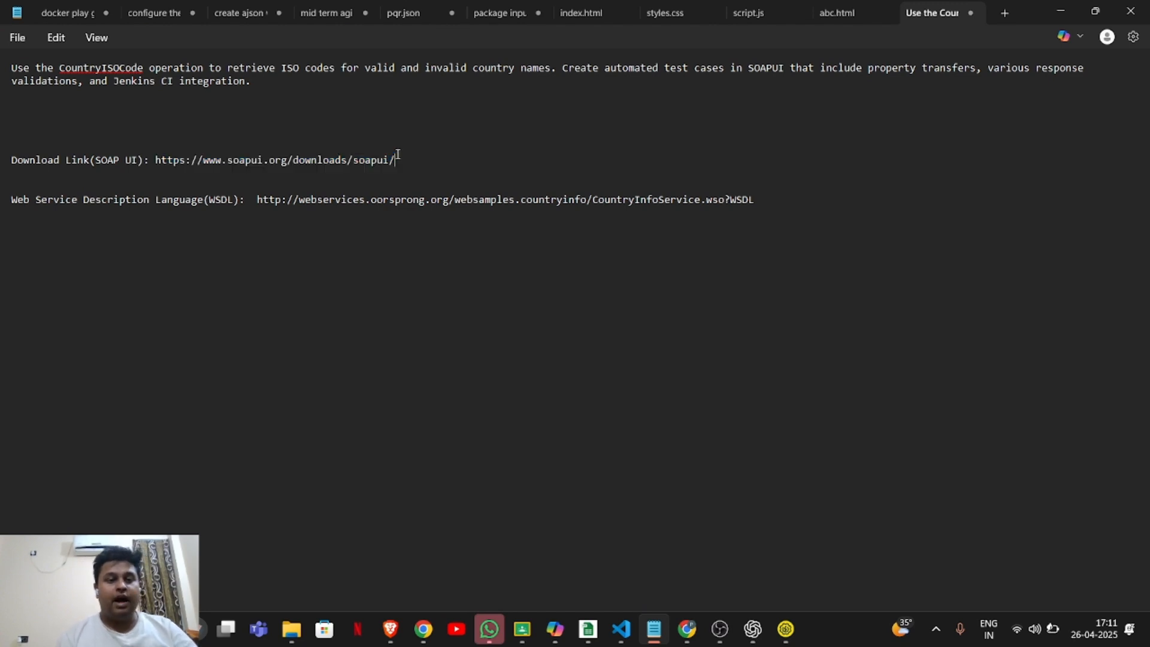
Switch to SoapUI and start a new SOAP project named CountryInfoServiceProject.
left_click(1061, 7)
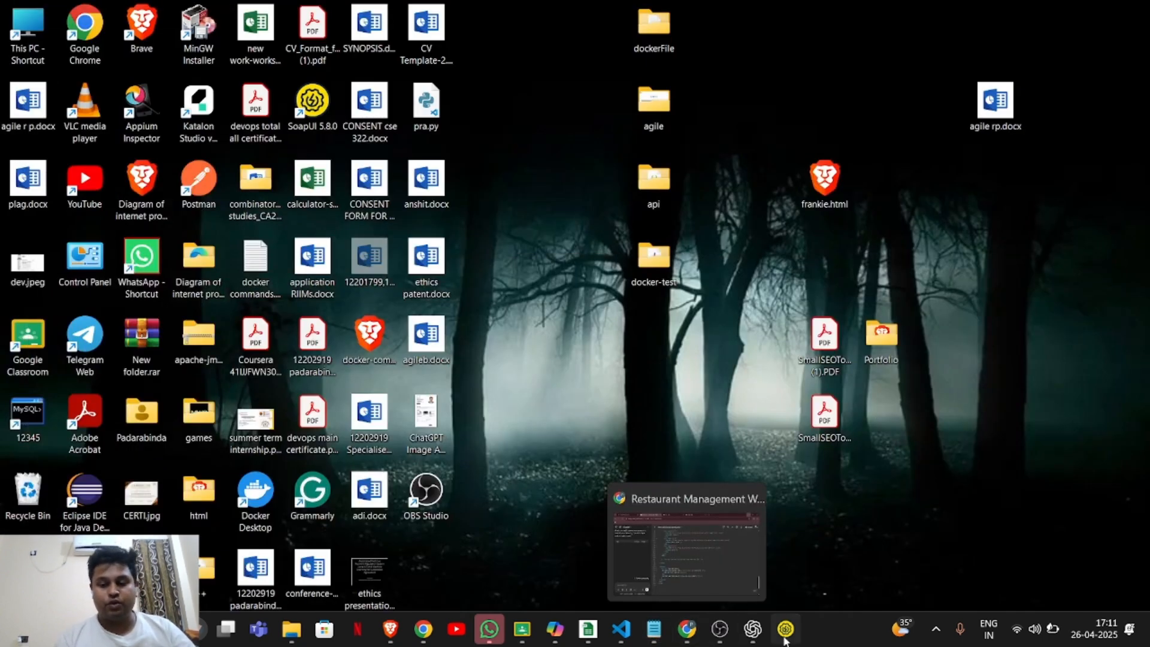
left_click(786, 629)
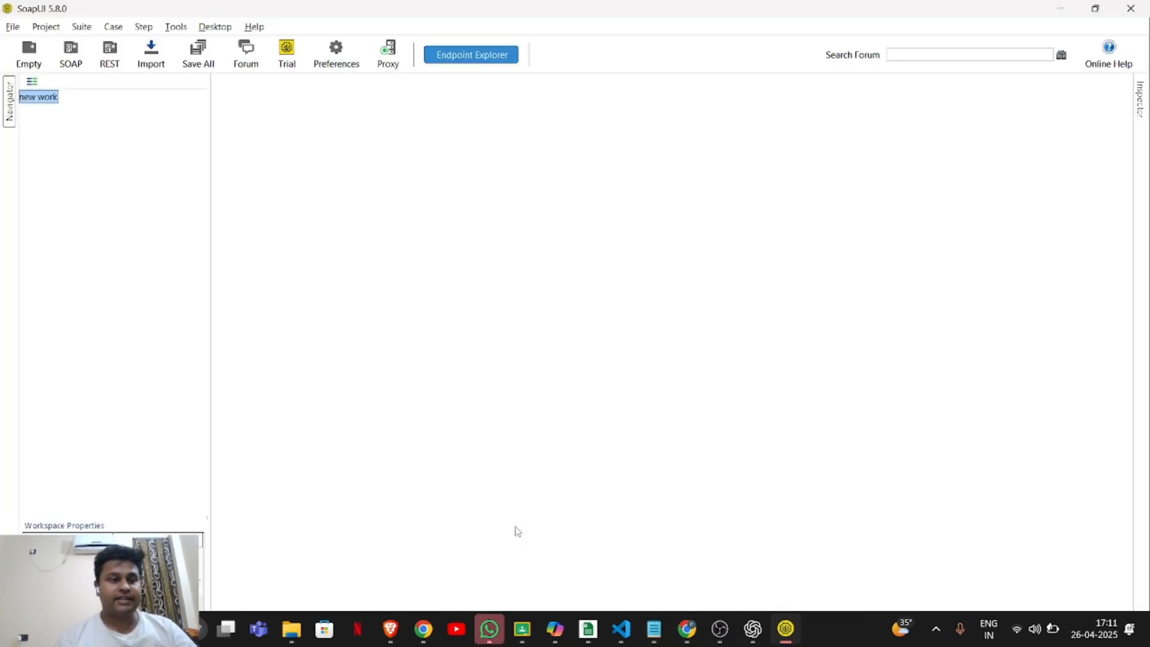
left_click(10, 26)
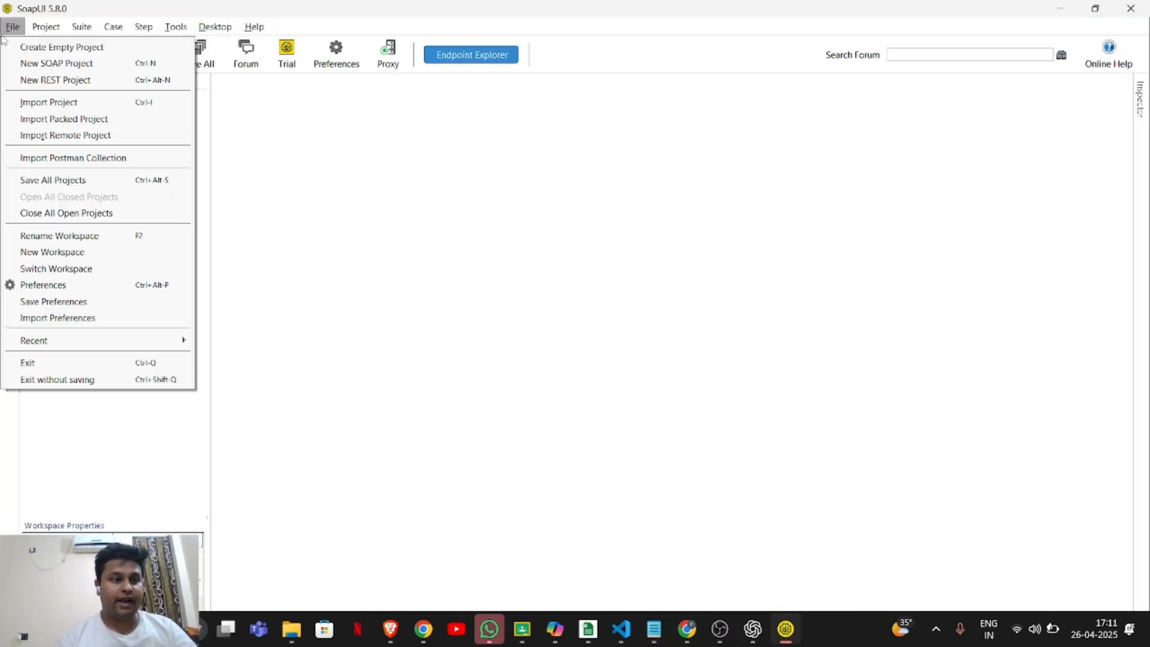
left_click(38, 65)
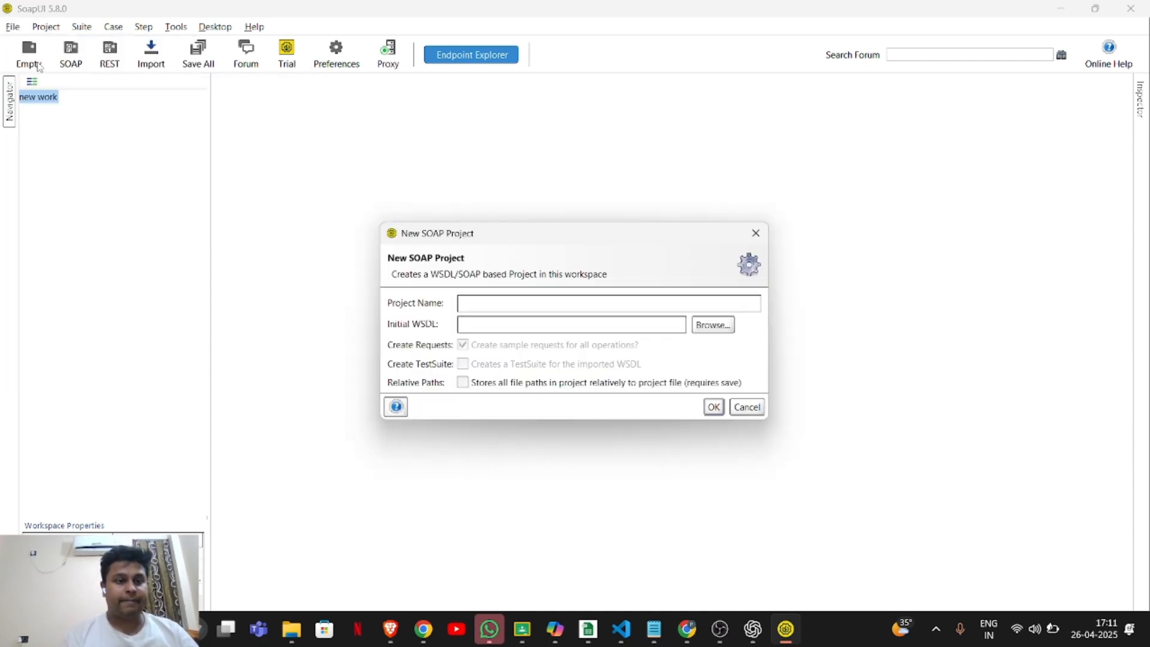
left_click(544, 300)
type("Co")
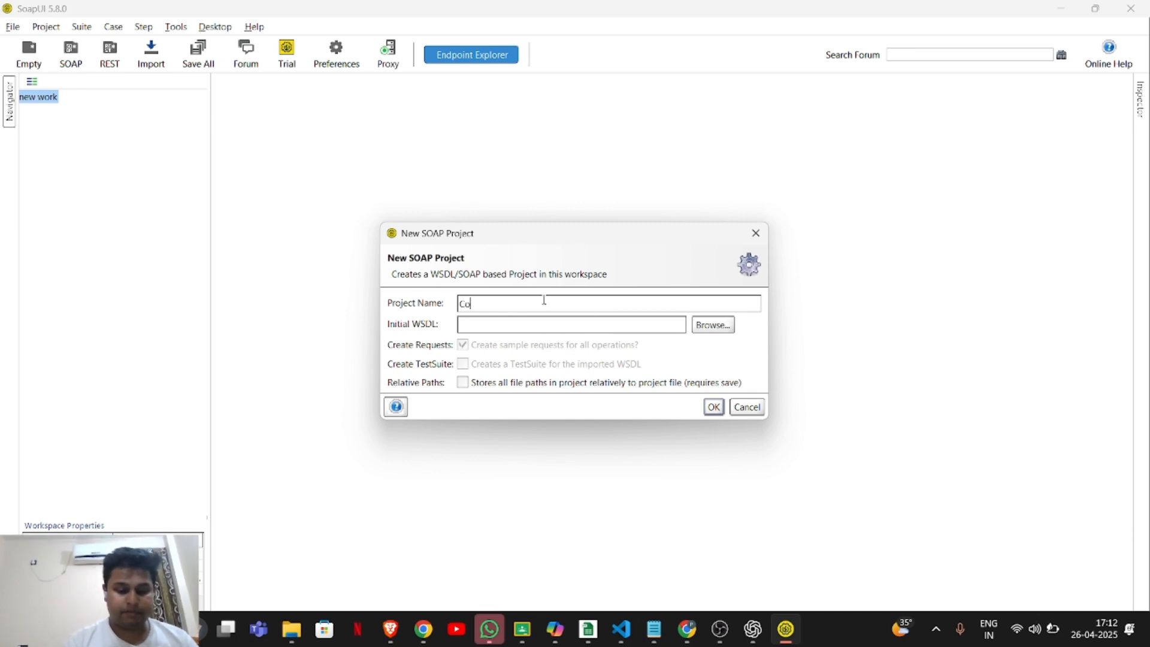
type("untryI")
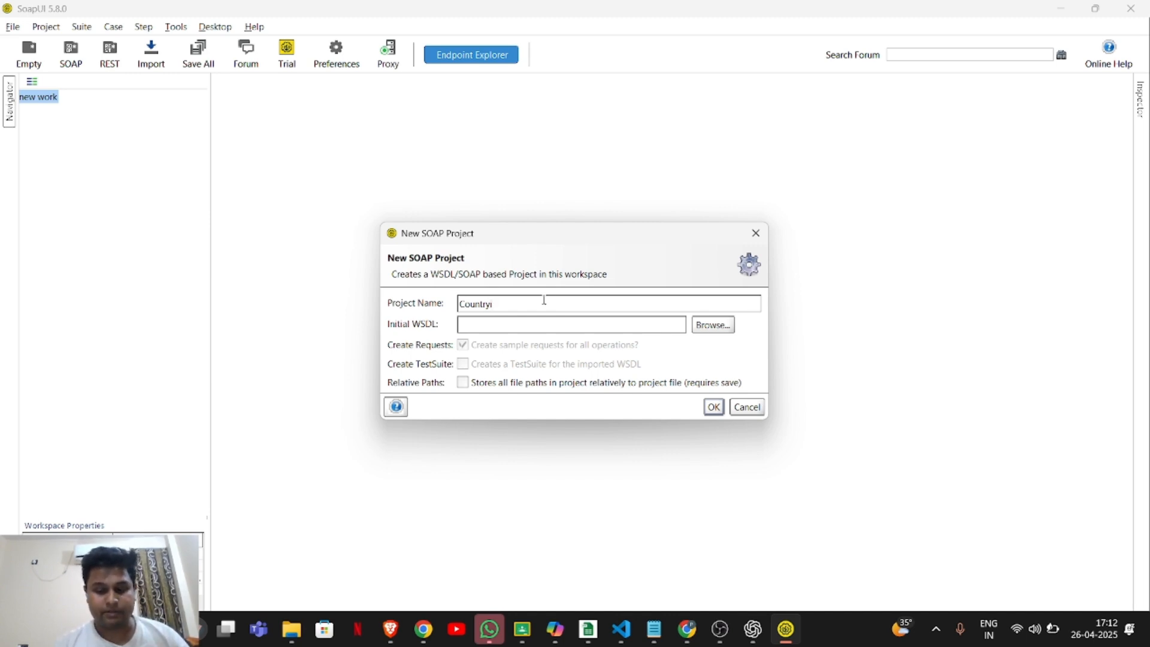
type("nf")
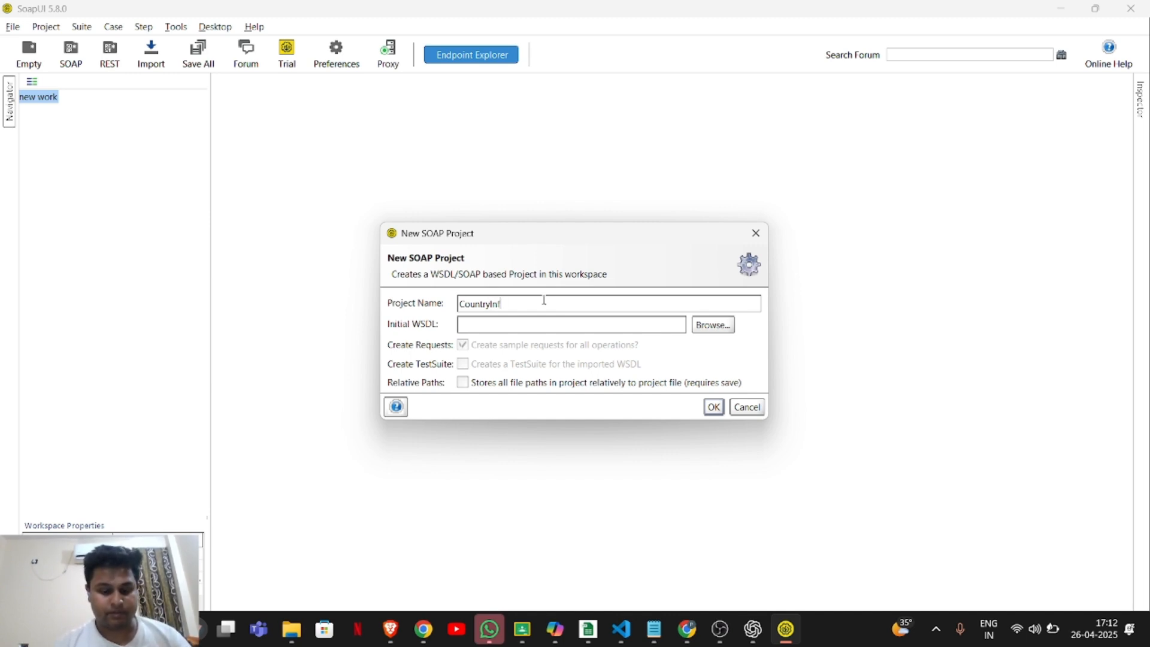
type("oServi")
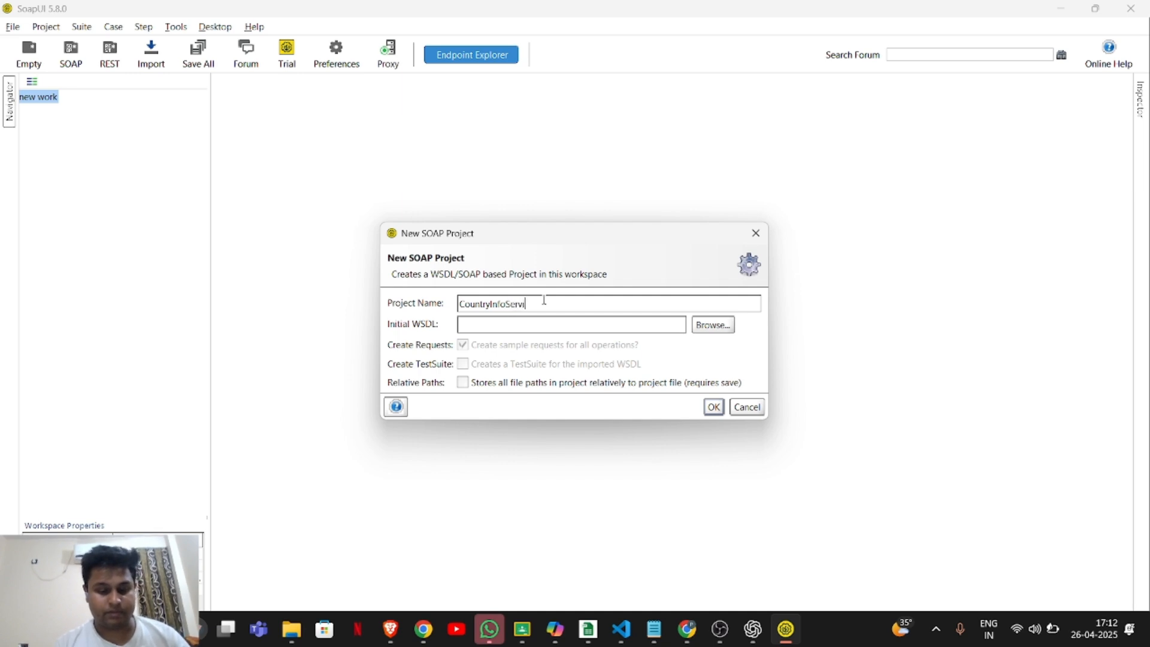
type("ceProject")
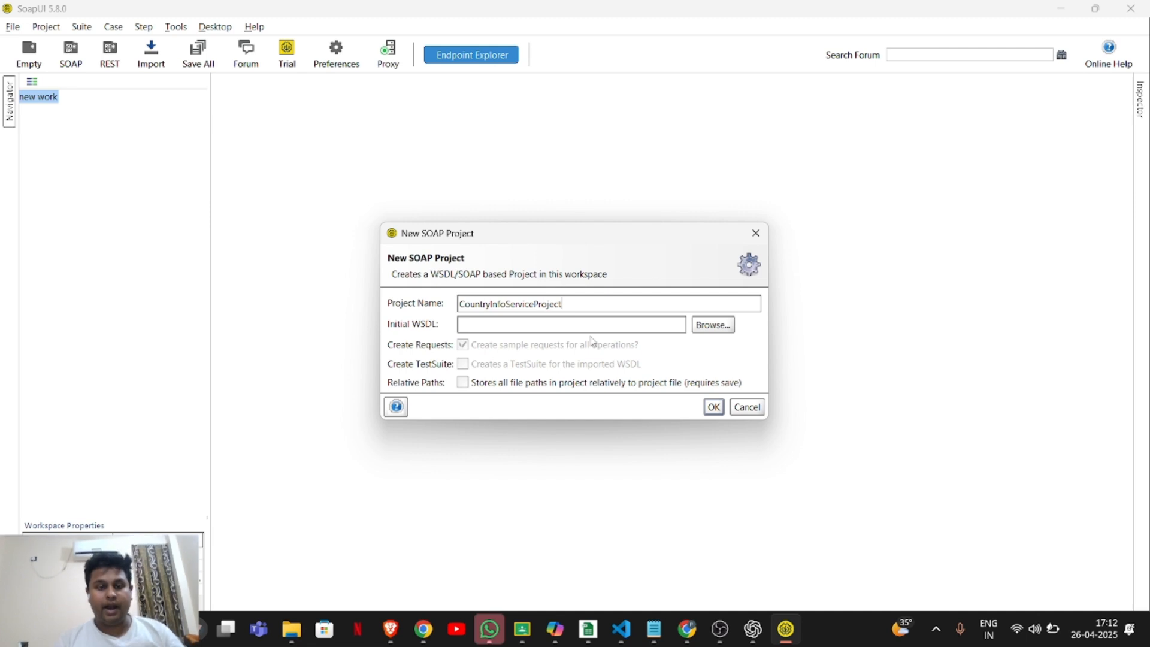
left_click(654, 627)
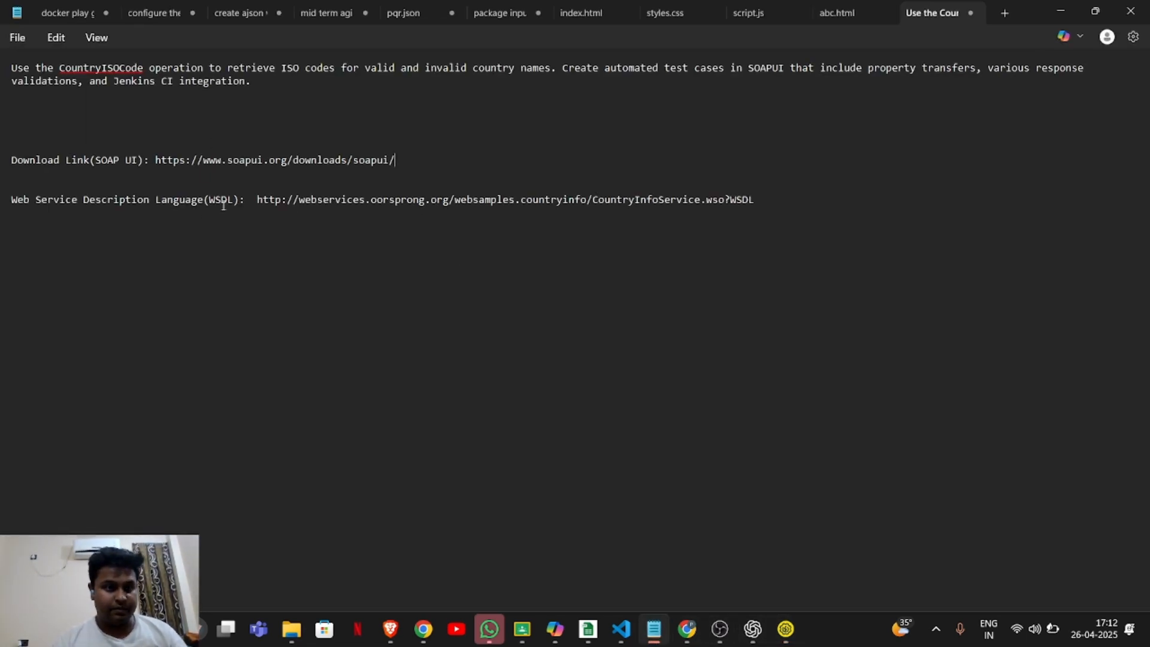
left_click_drag(253, 196, 766, 204)
key("ctrl+c")
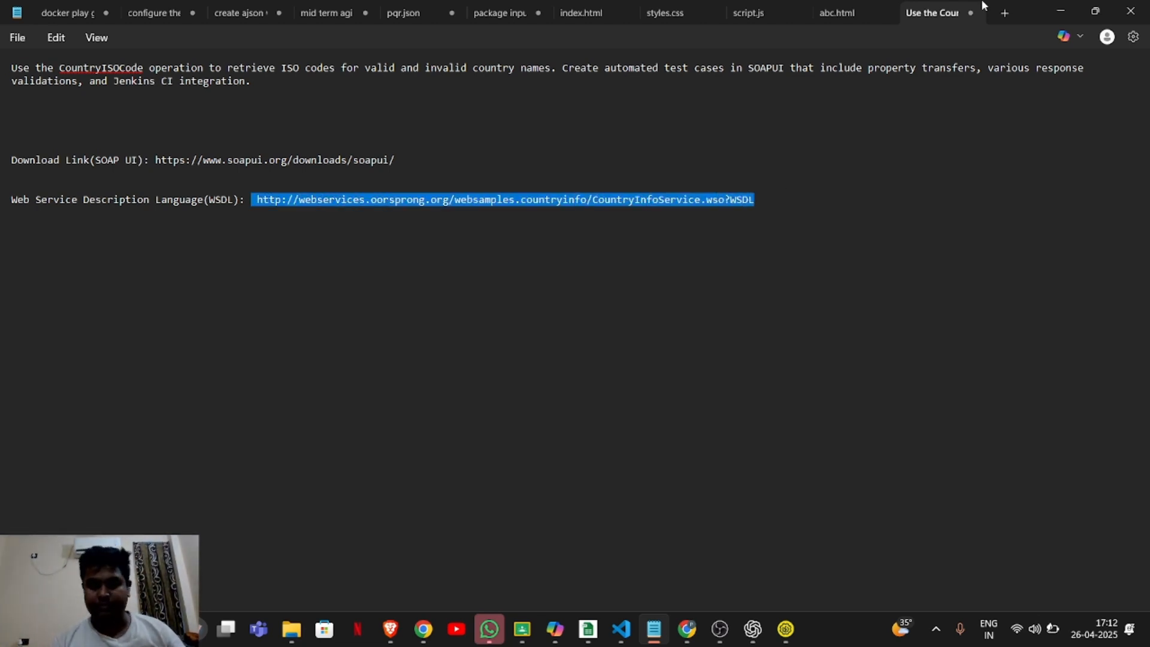
left_click(1060, 10)
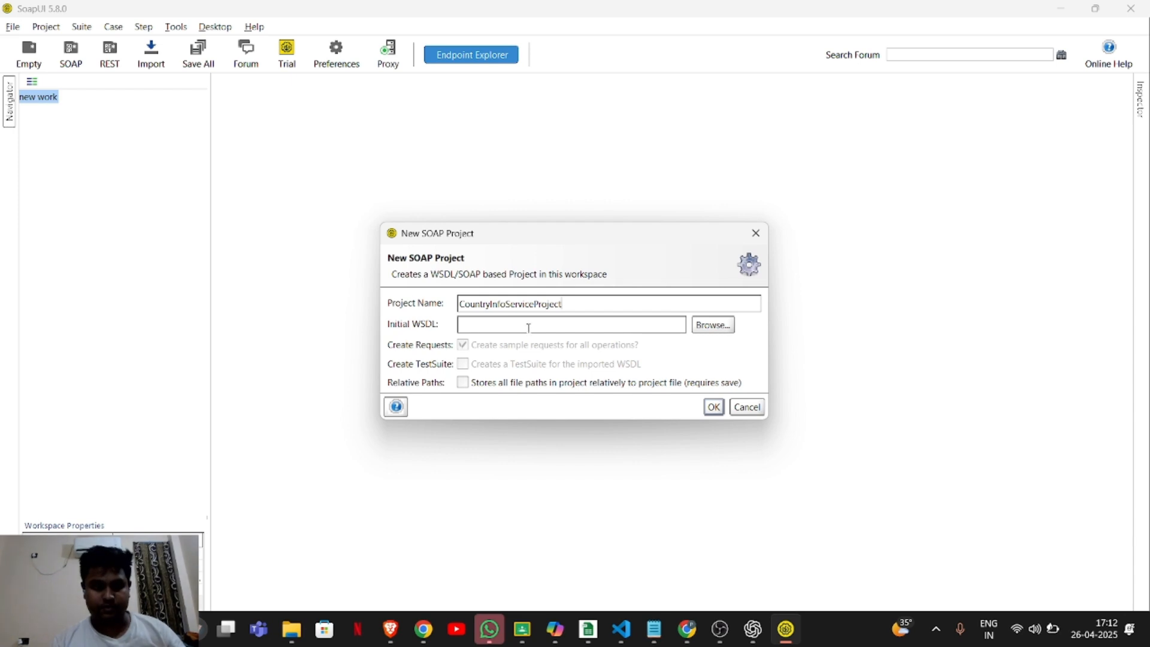
key("ctrl+v")
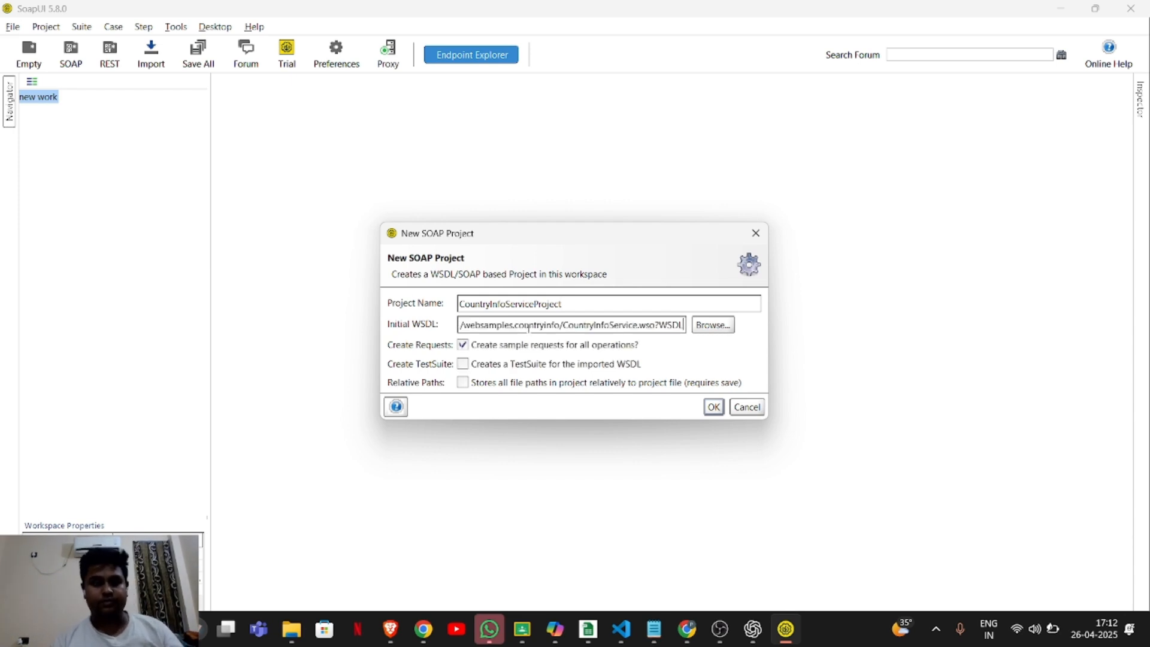
left_click(714, 406)
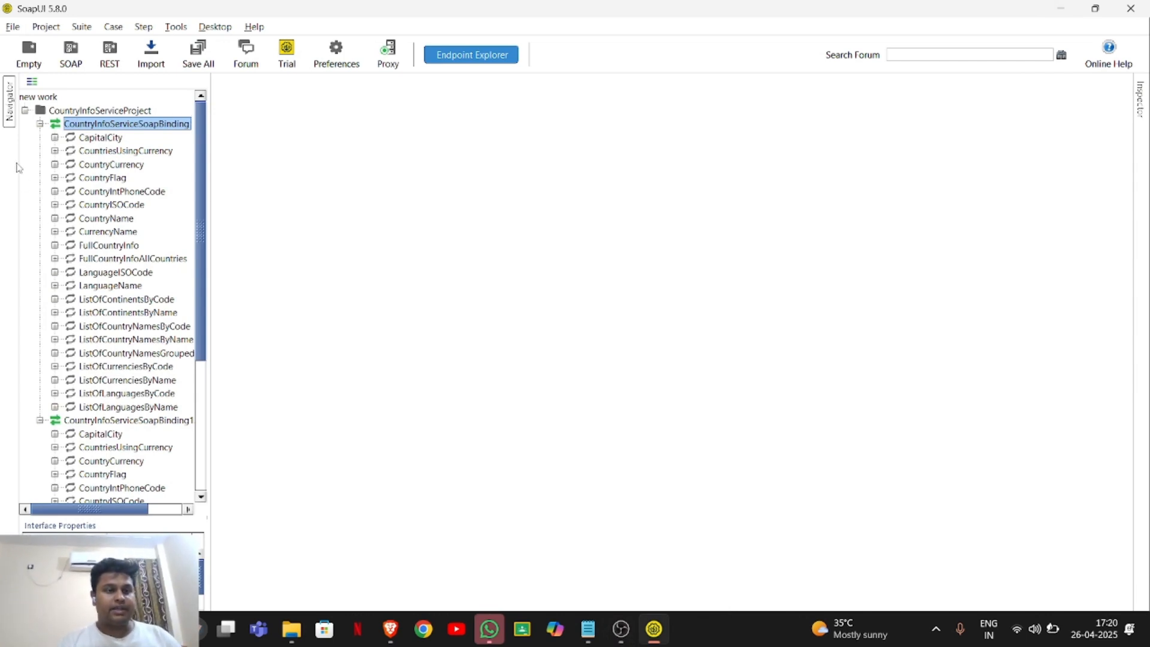
Add a test suite named CountryISOCodeSuite to CountryInfoServiceProject and close its editor.
left_click(25, 111)
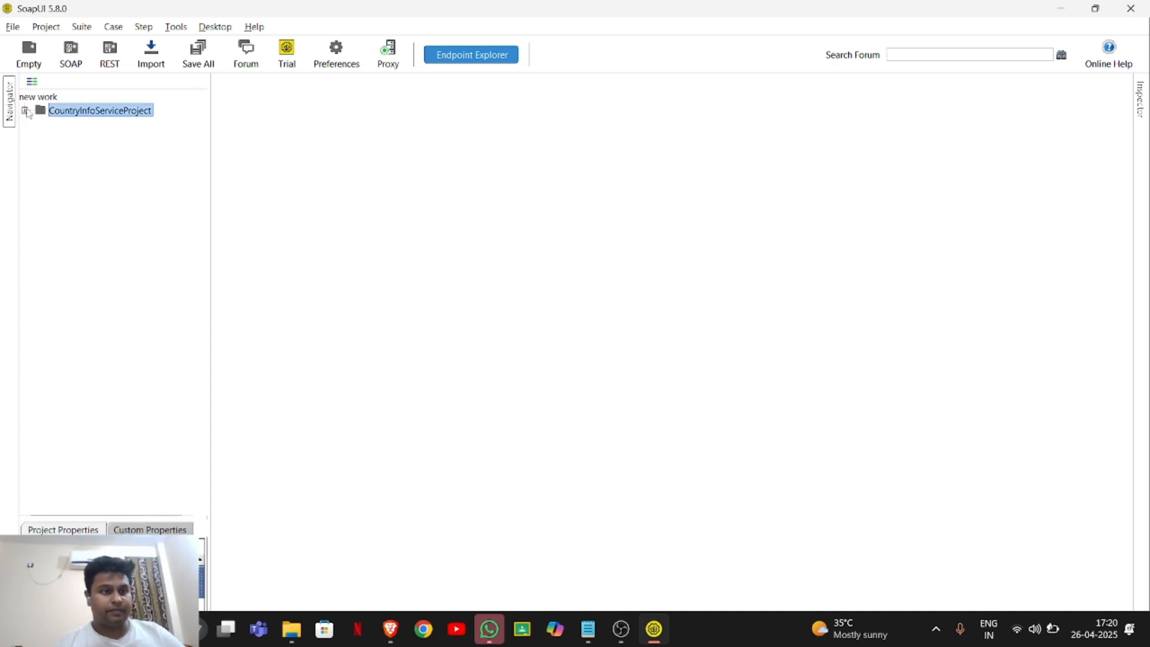
left_click(25, 110)
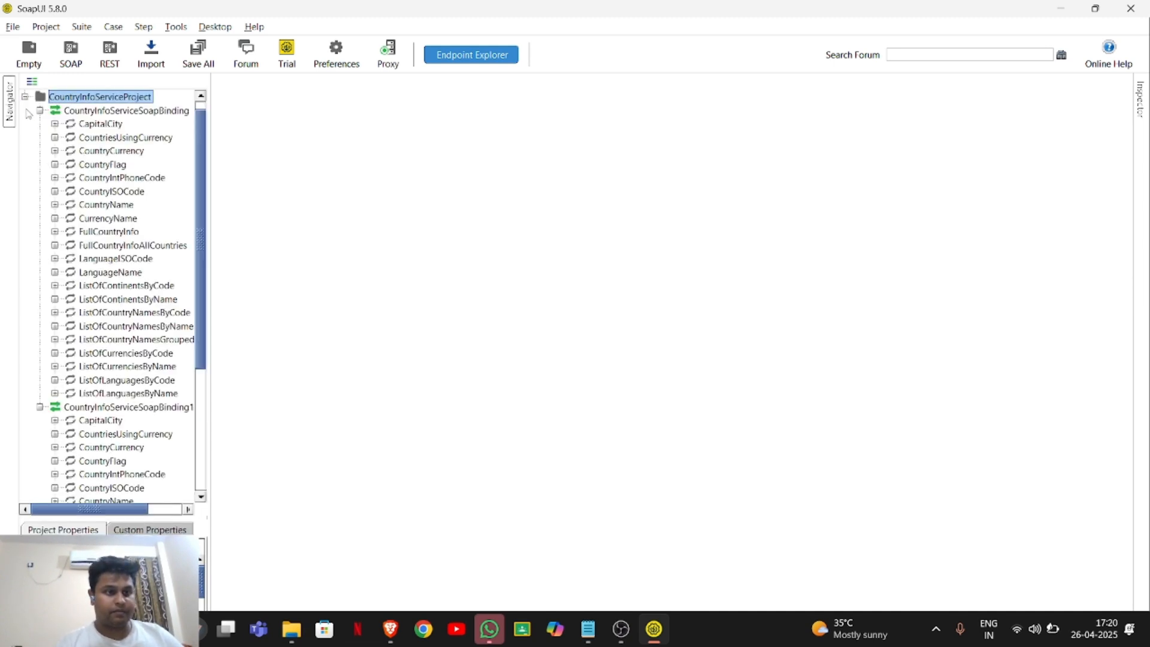
right_click(82, 100)
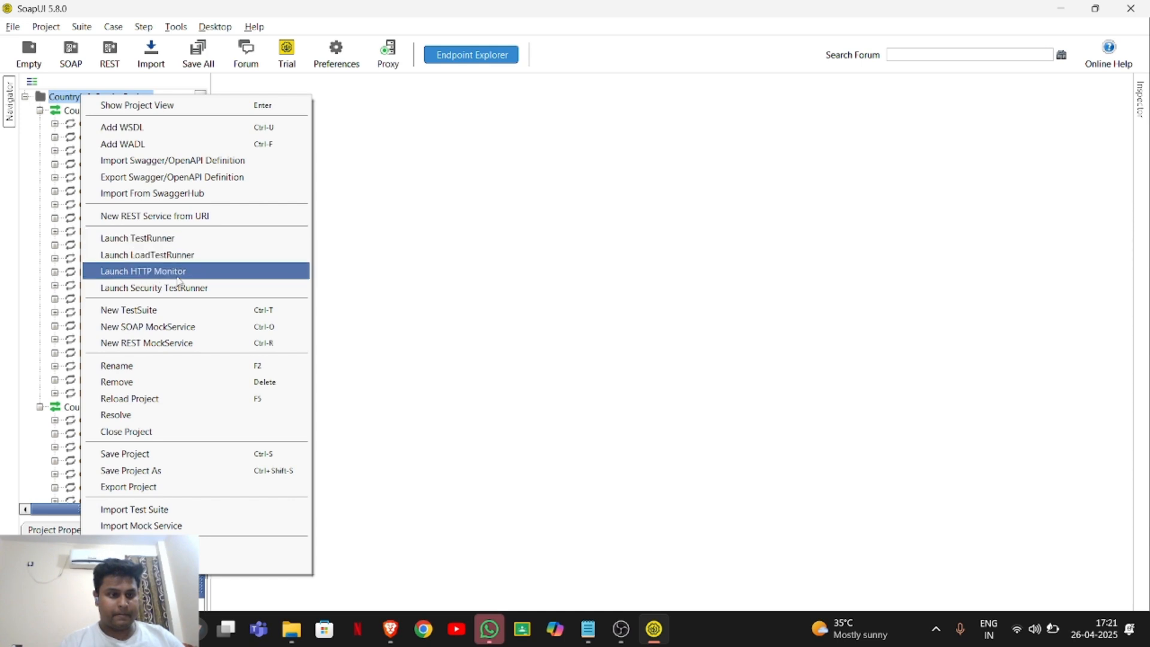
left_click(180, 310)
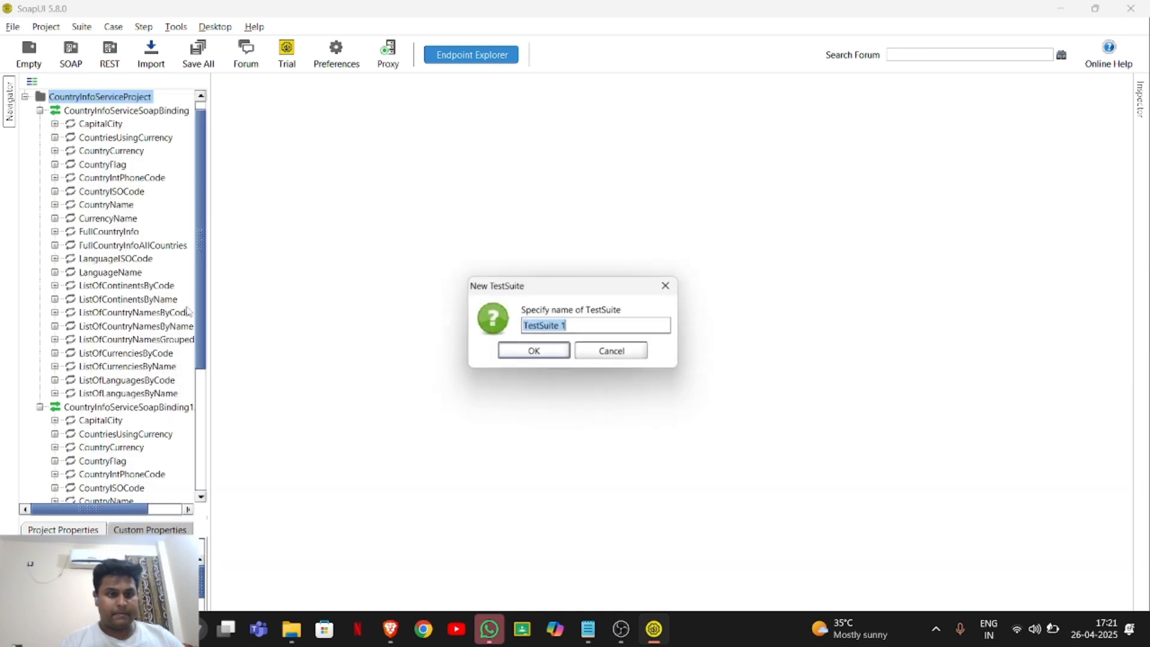
key("BackSpace")
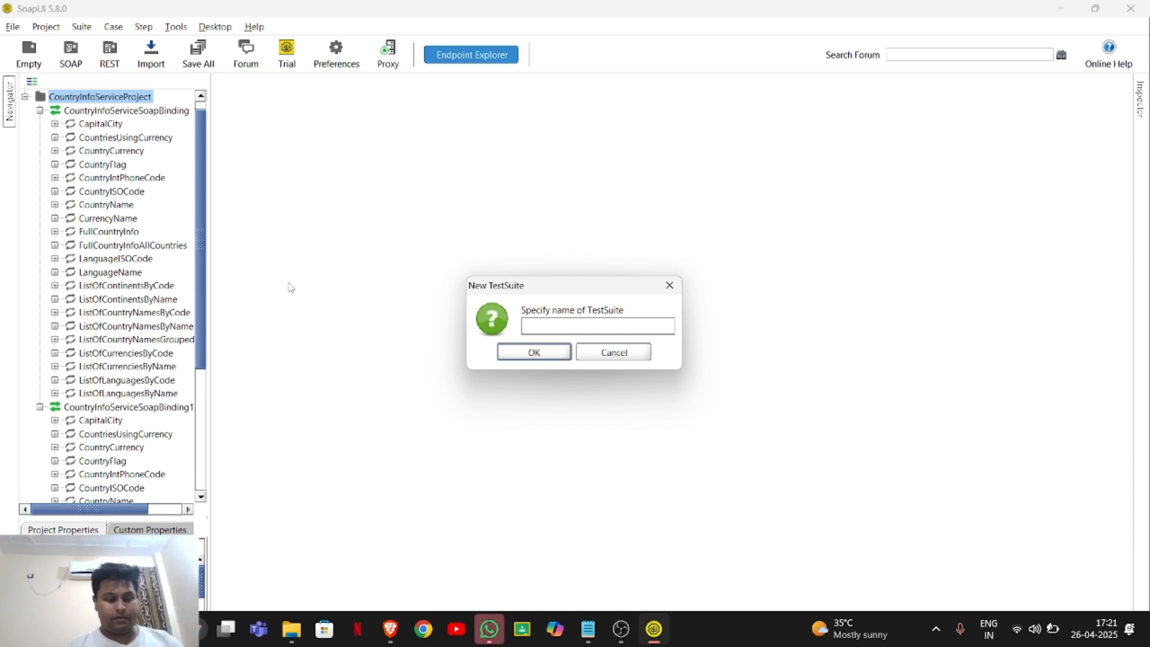
type("Coun")
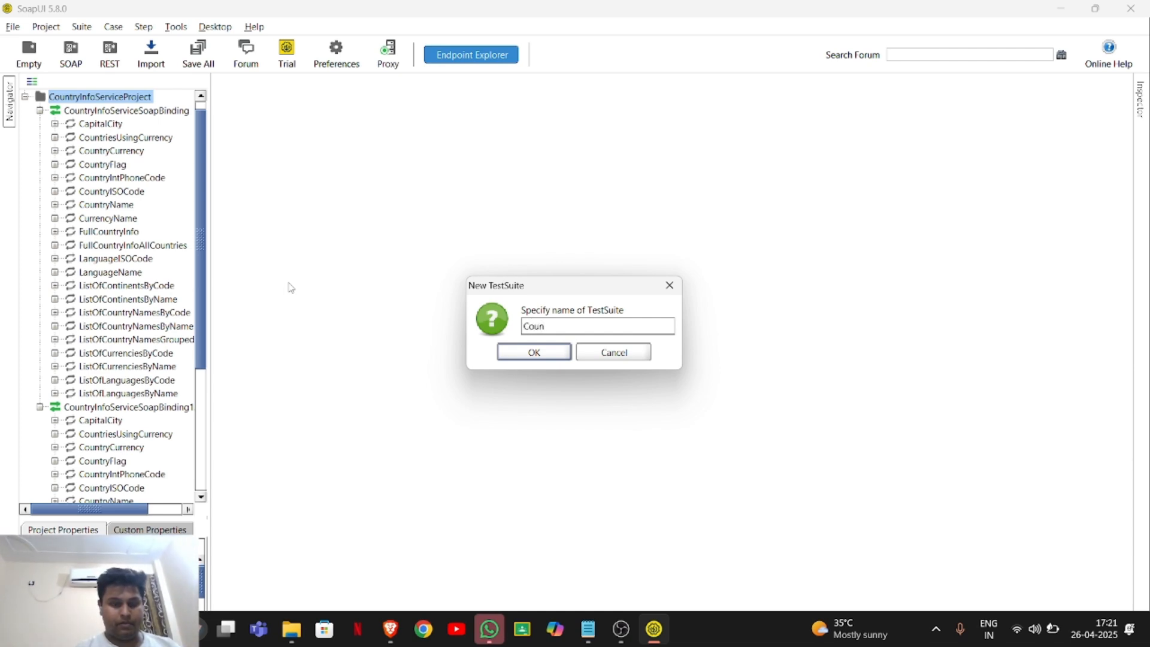
type("tryIs")
type("IS")
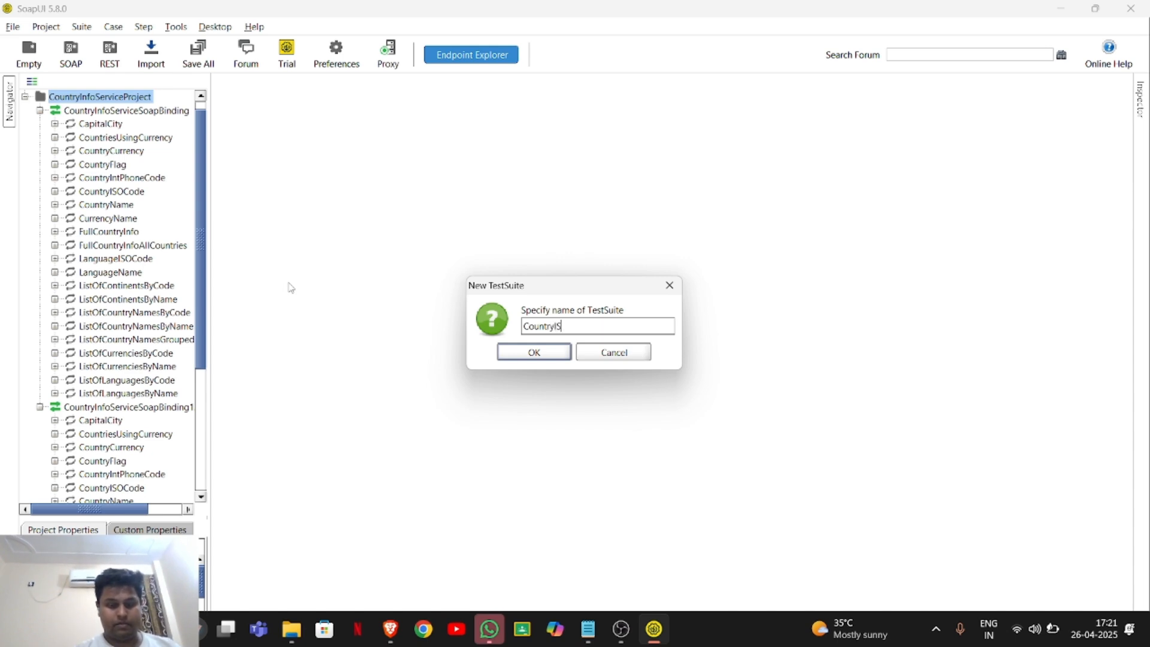
type("OC")
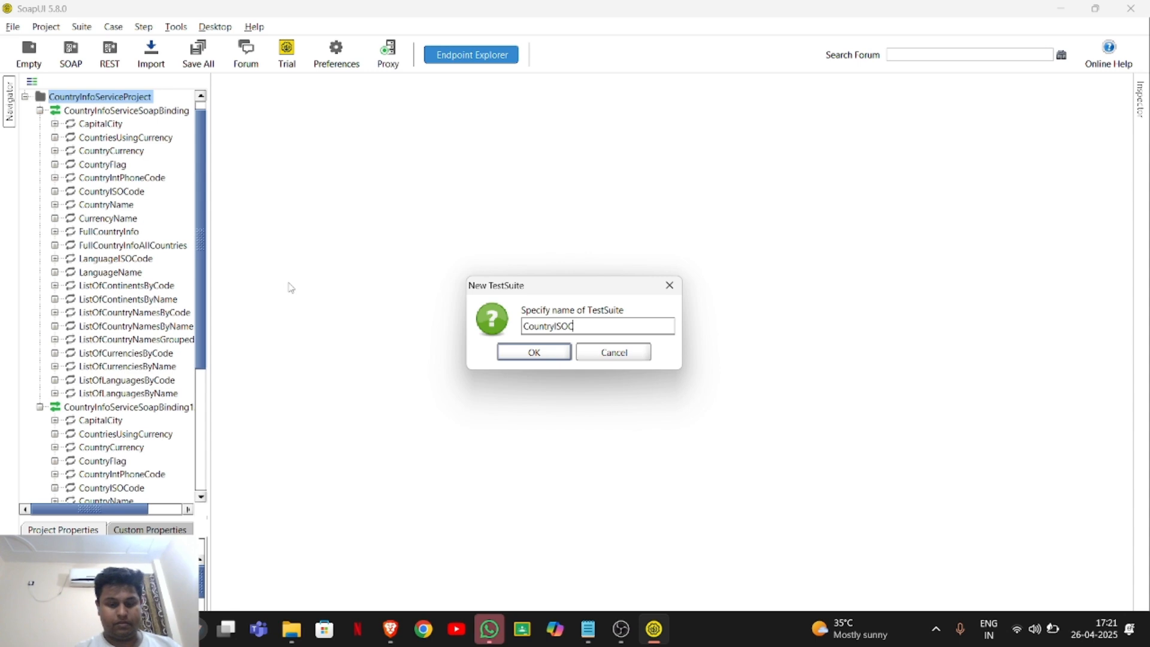
type("odeSuite")
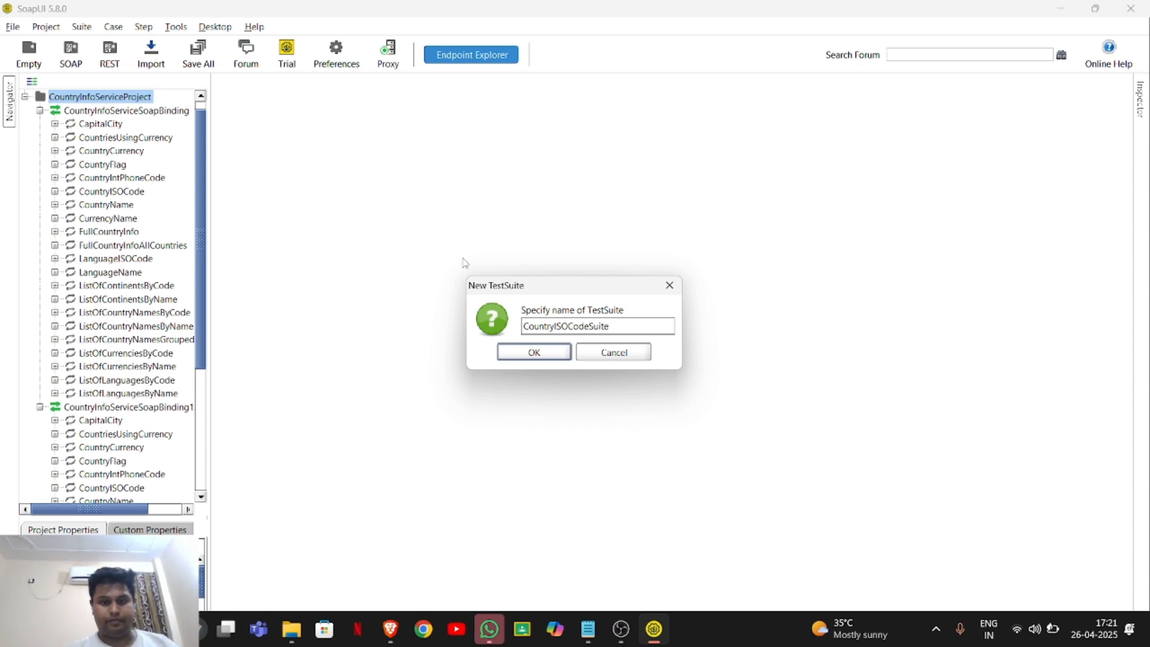
left_click(565, 352)
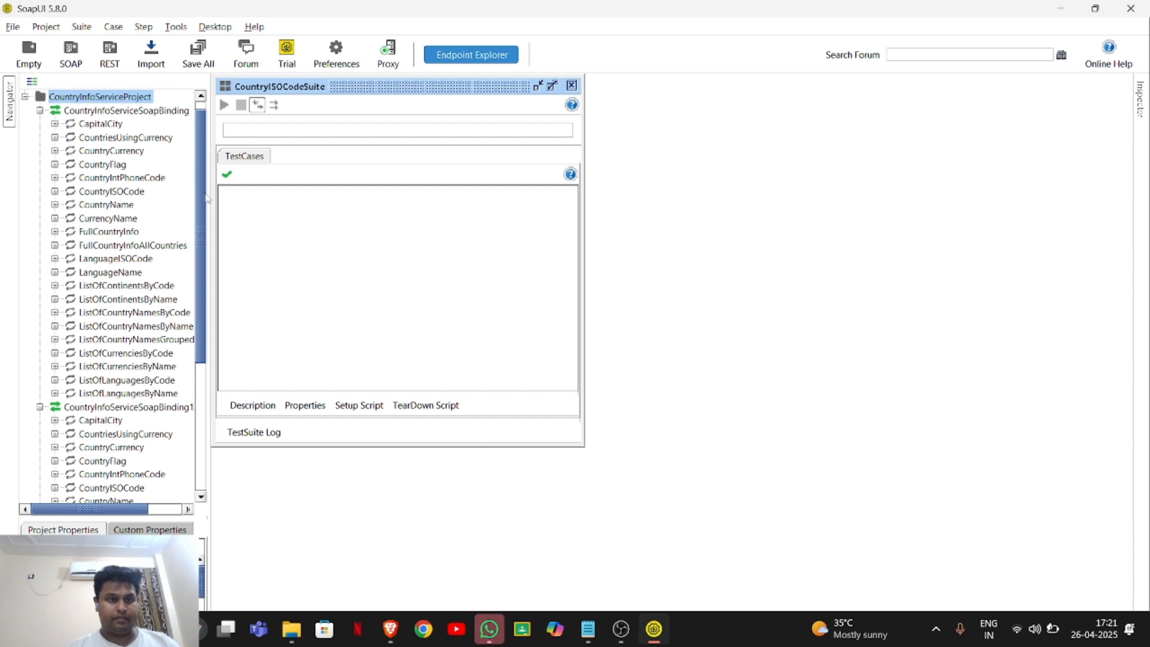
left_click(571, 85)
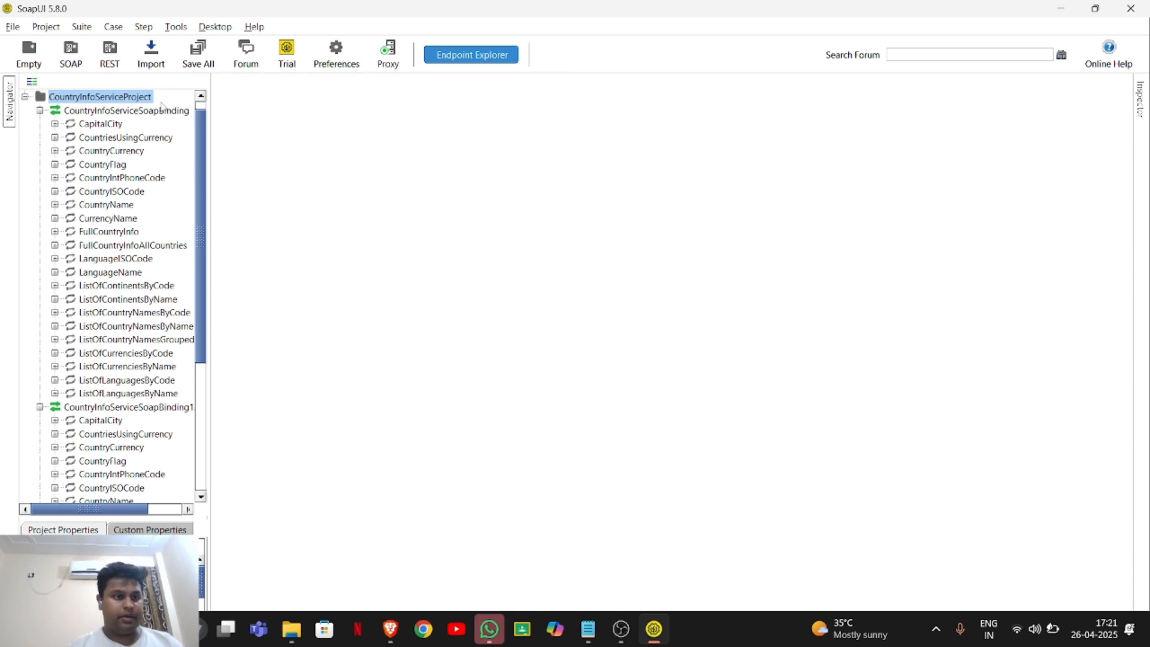
Collapse both CountryInfoService SOAP bindings in the project tree.
left_click(24, 97)
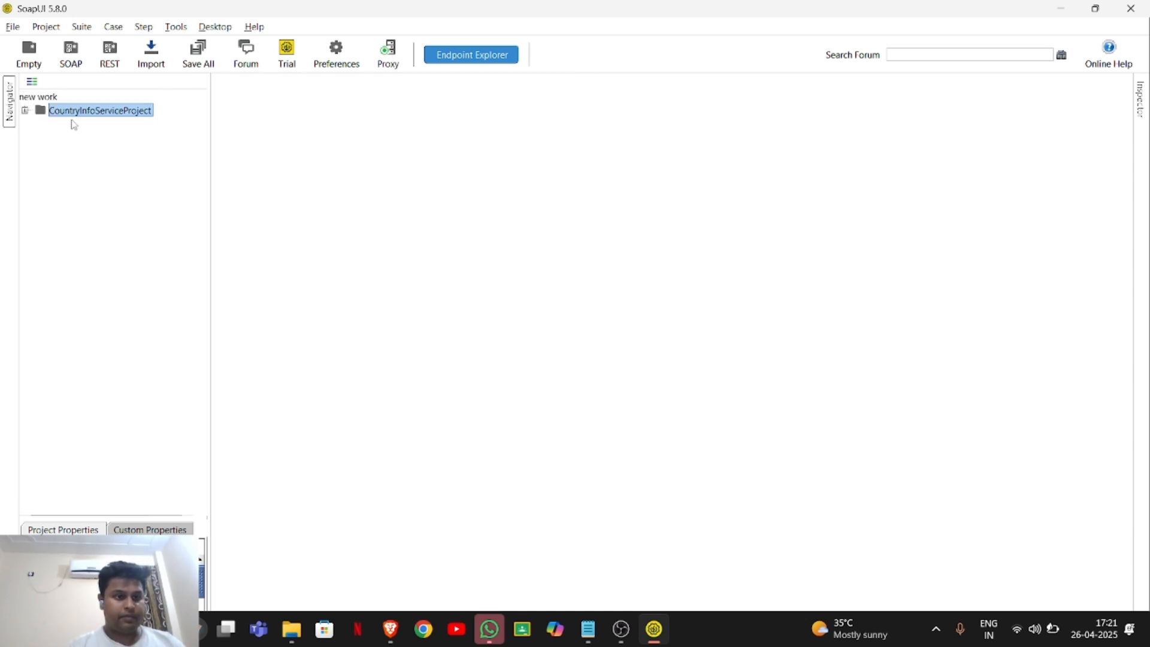
left_click(25, 111)
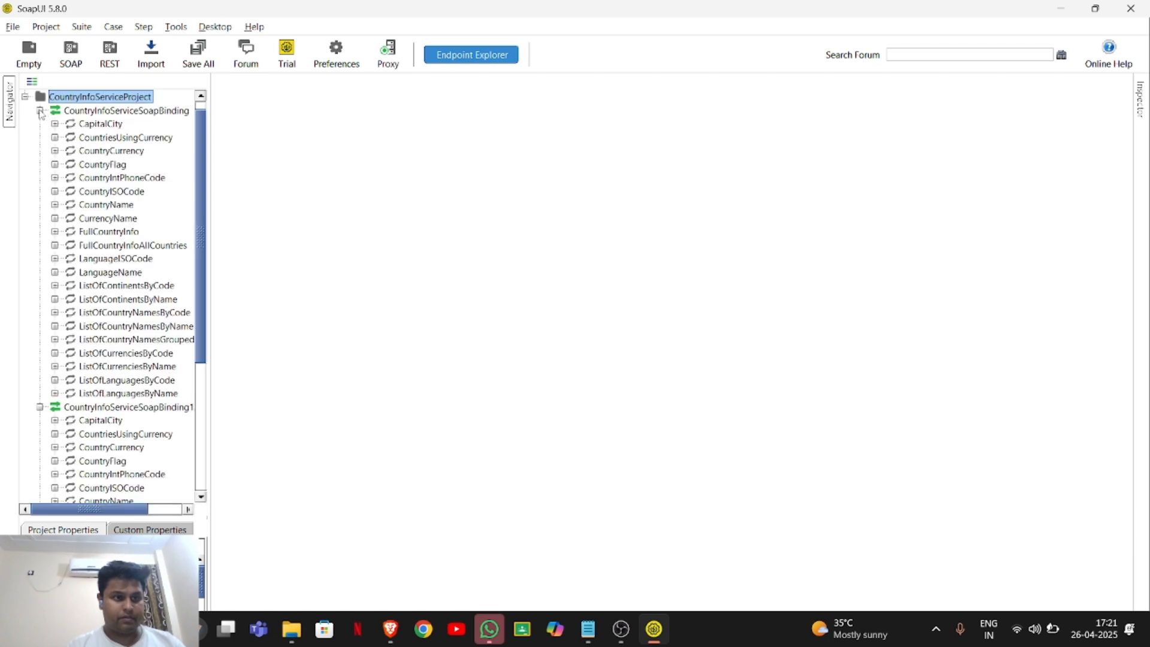
left_click(40, 111)
left_click(40, 139)
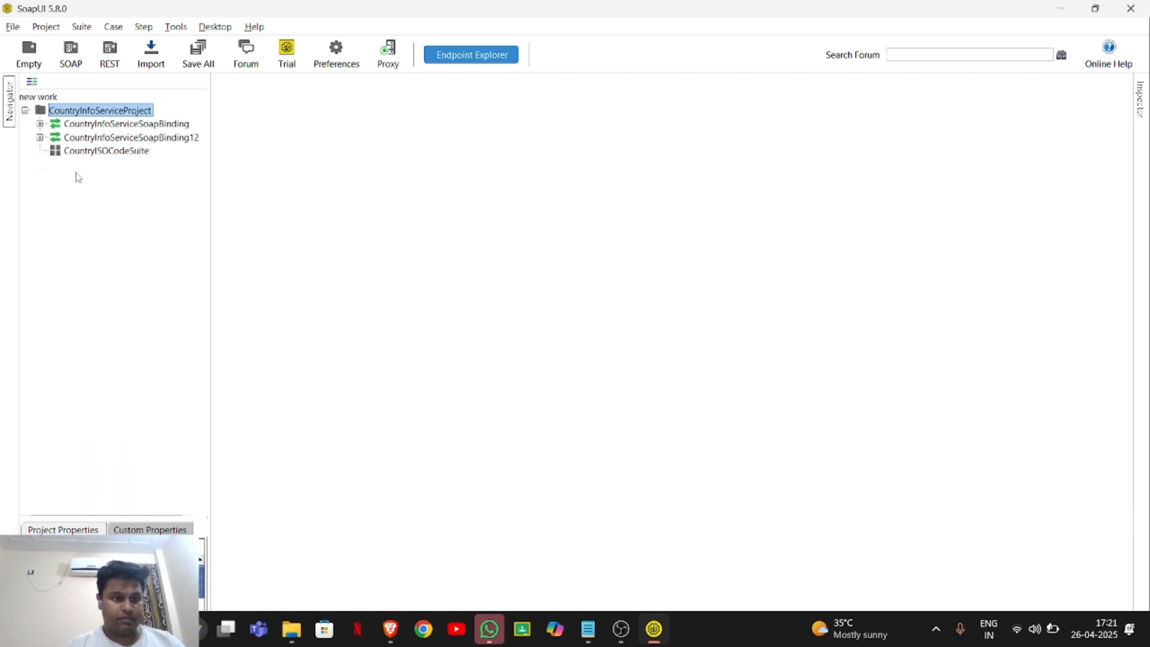
Add a test case named ValidCountryName to CountryISOCodeSuite and close its editor.
right_click(98, 151)
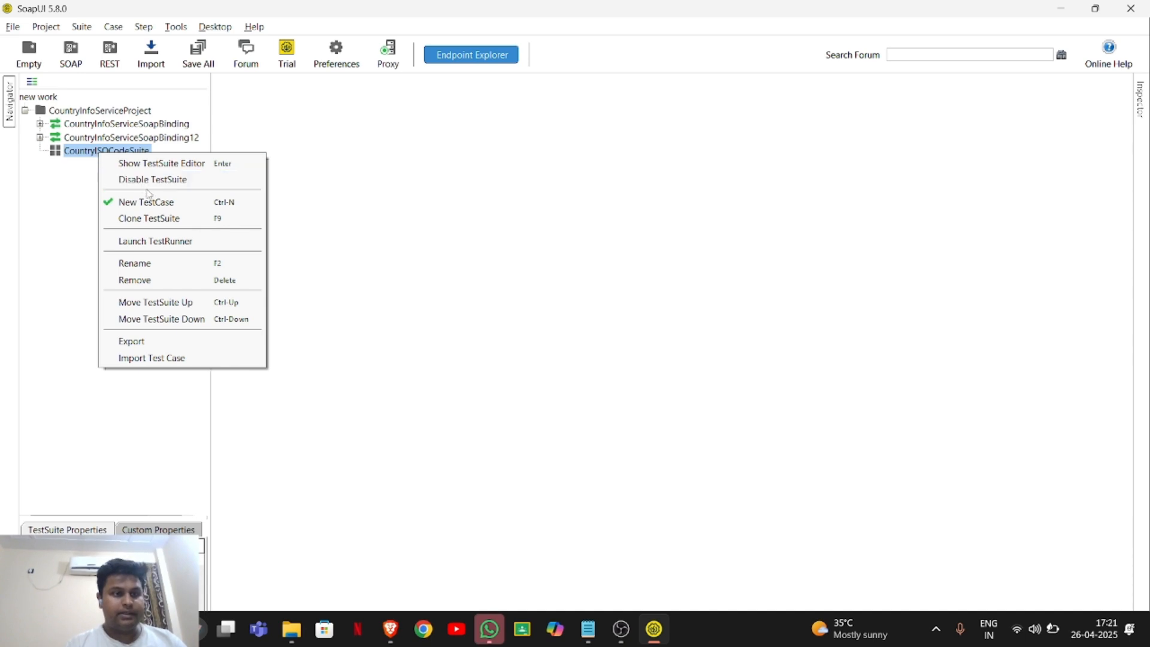
left_click(165, 204)
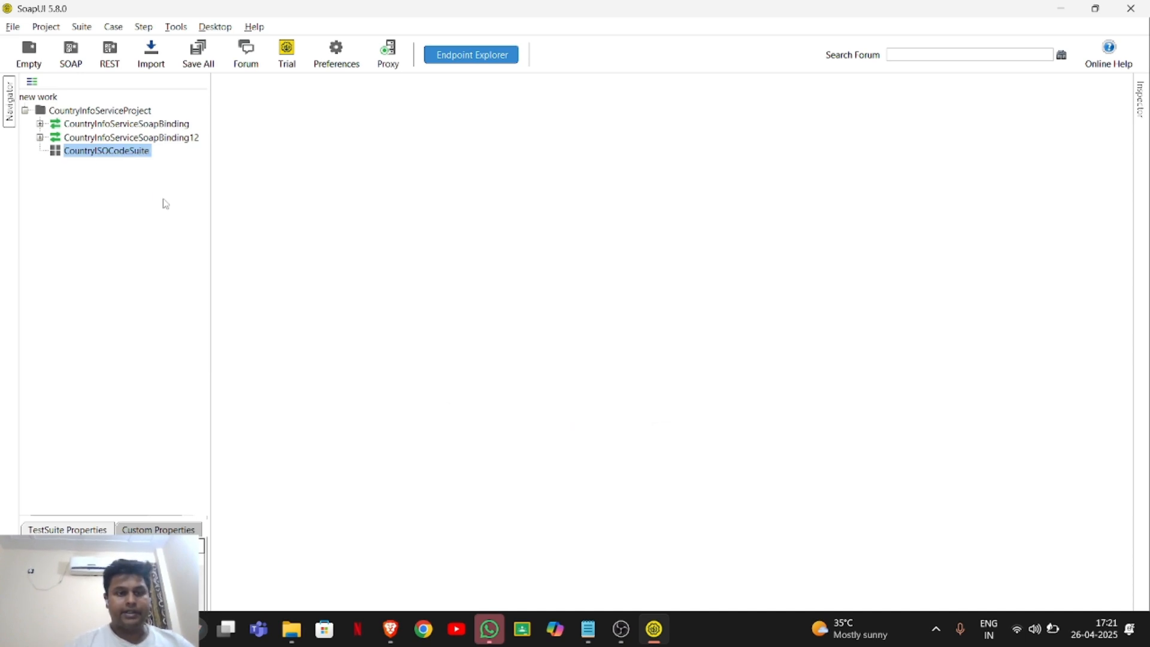
key("BackSpace")
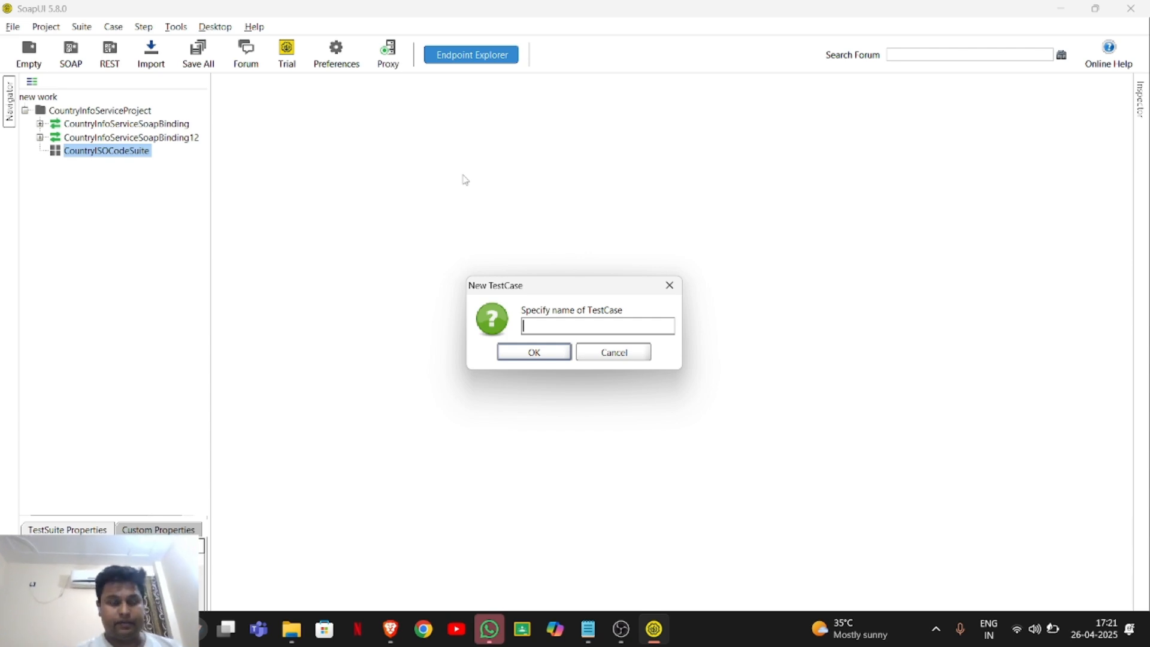
type("Valid")
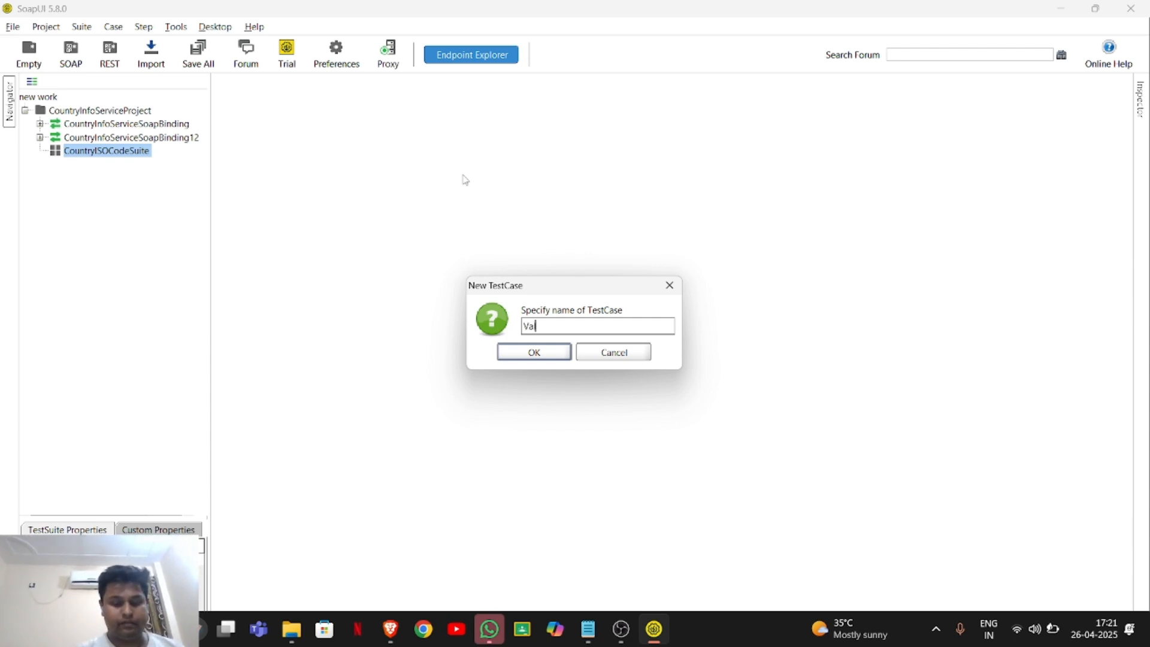
type("CountryN")
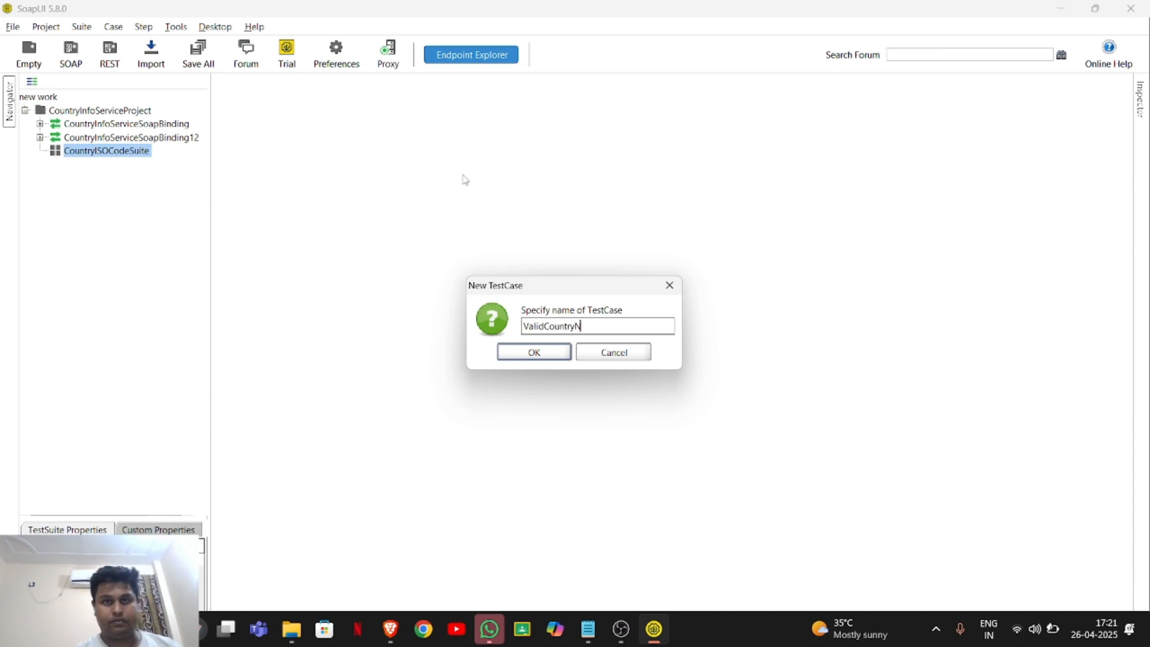
type("ame")
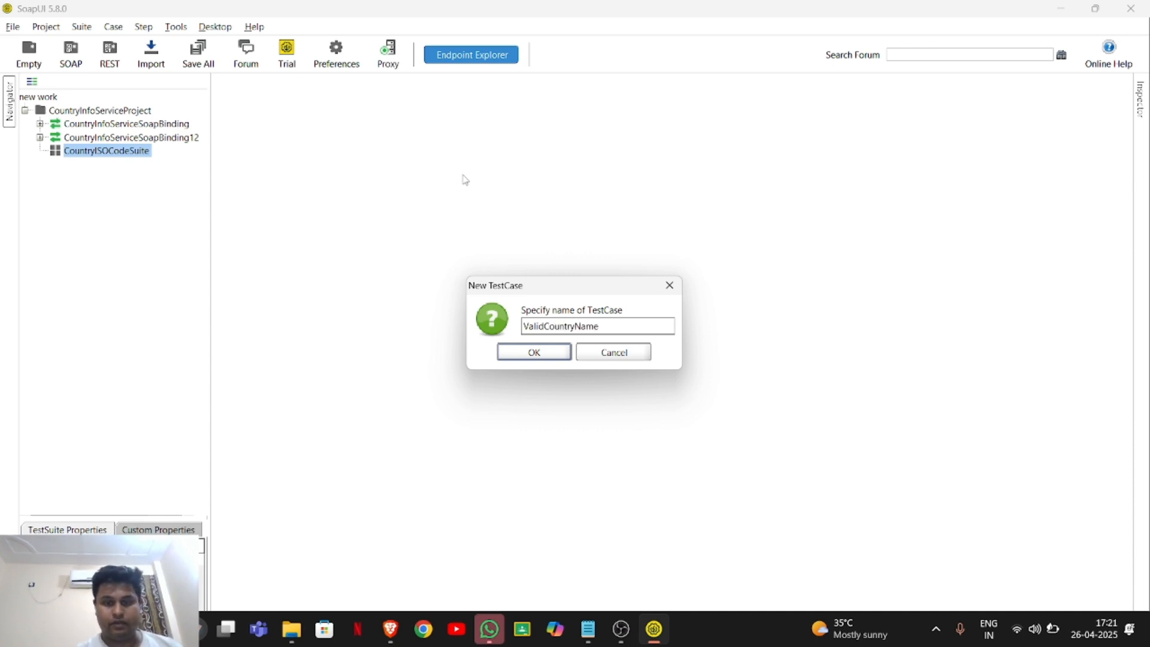
key("Return")
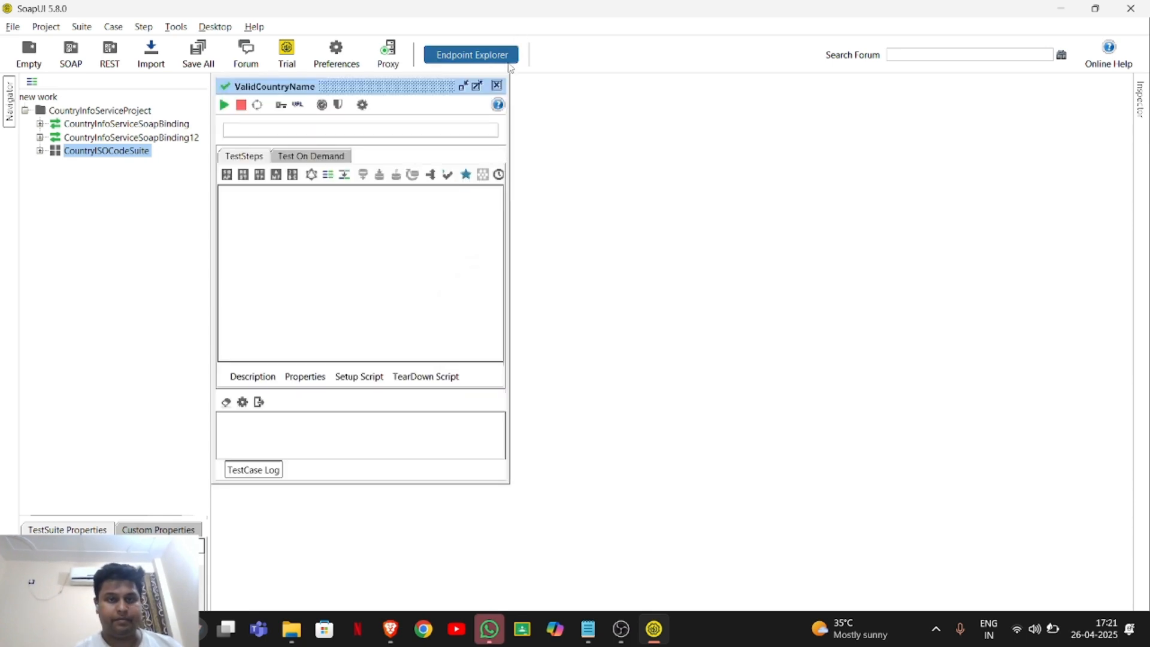
left_click(496, 86)
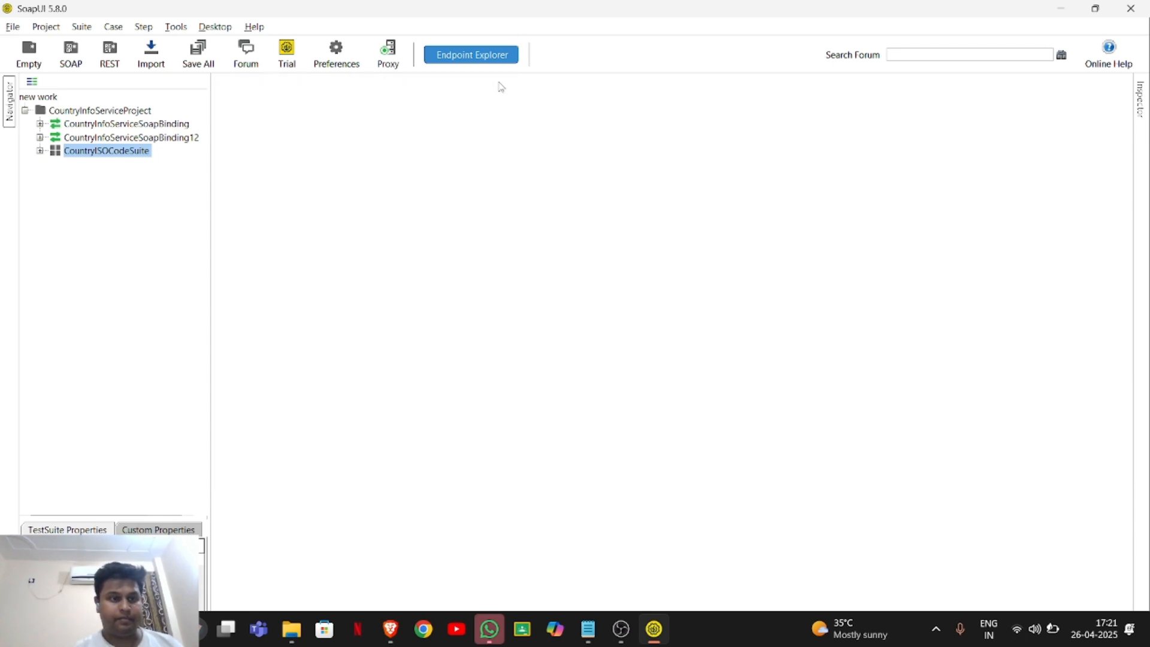
Expand CountryISOCodeSuite, add a second test case named InvalidCountryName to it, and close the new test case's editor.
left_click(40, 151)
right_click(69, 155)
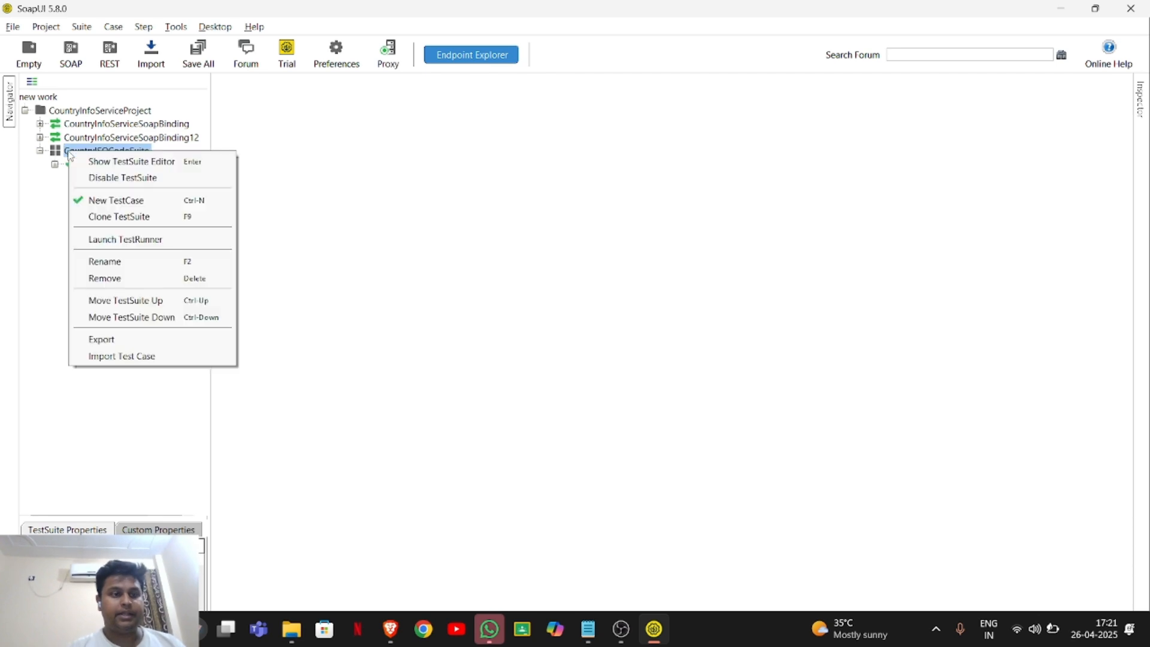
left_click(137, 201)
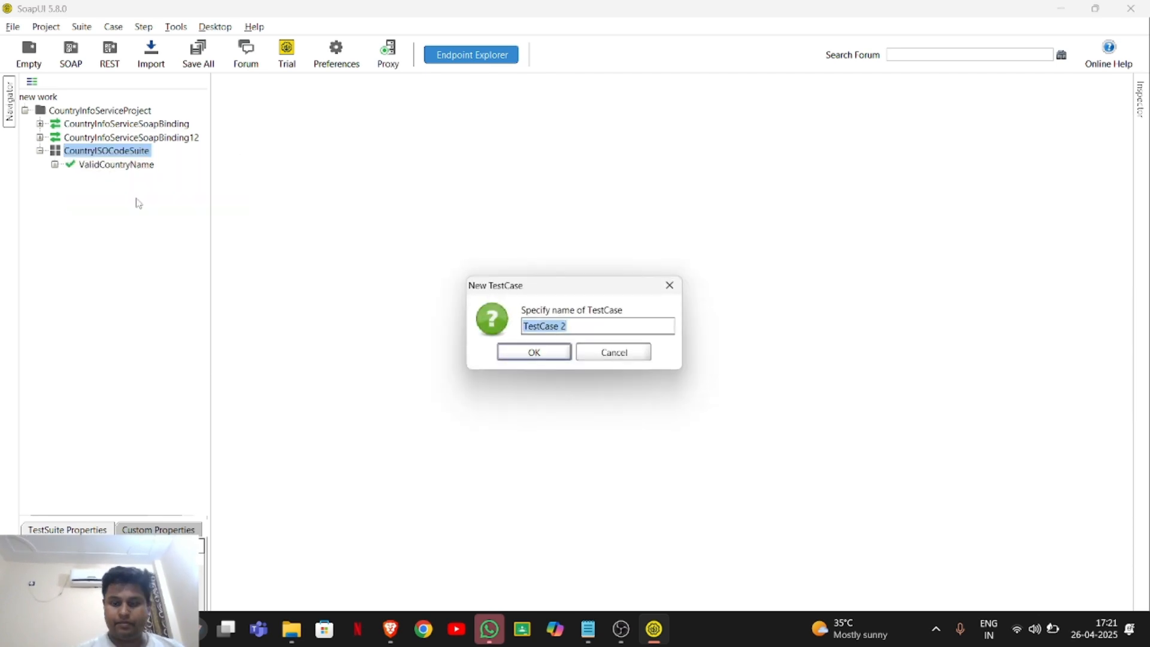
key("BackSpace")
type("InvalidCou")
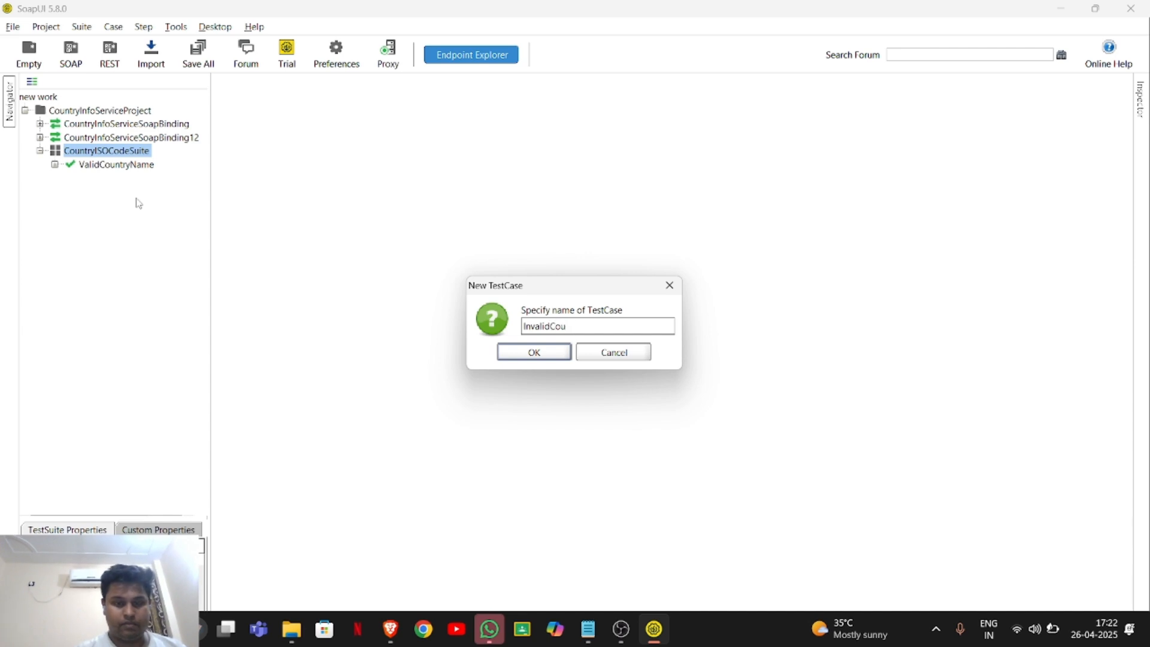
type("ntryN")
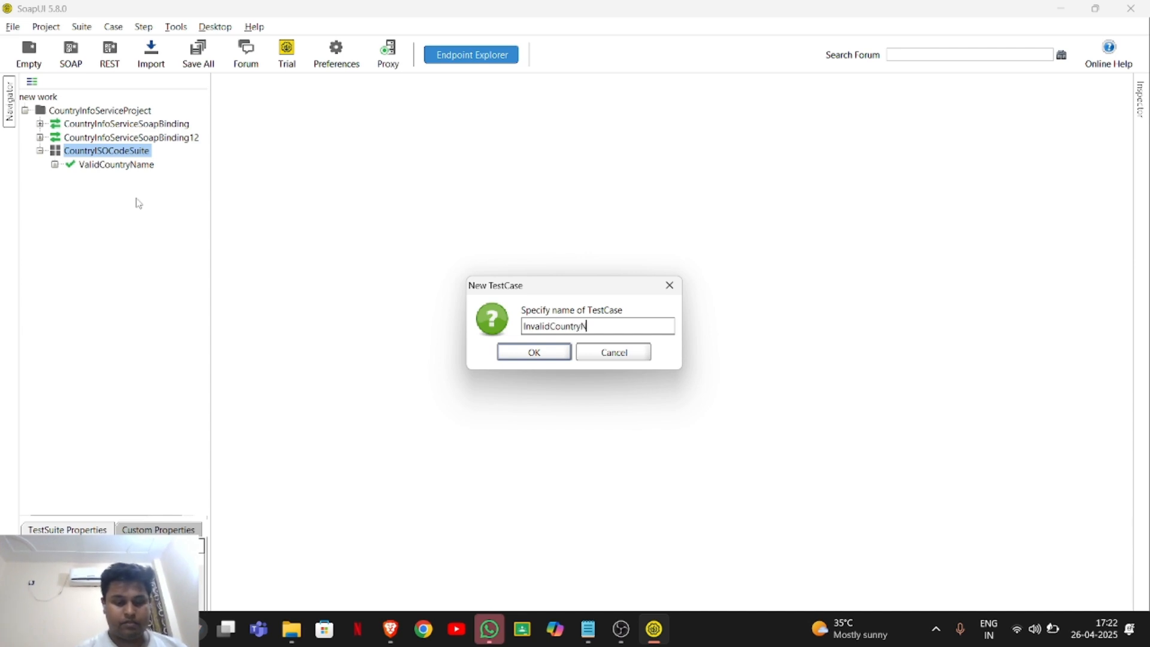
type("ame")
key("Return")
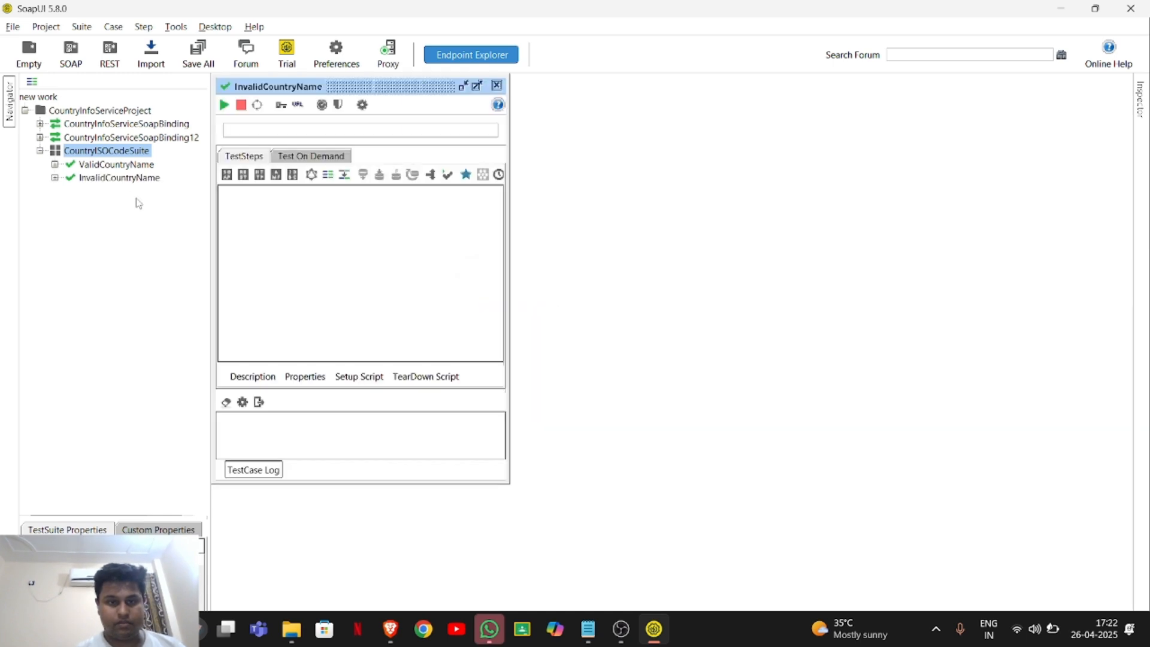
left_click(496, 85)
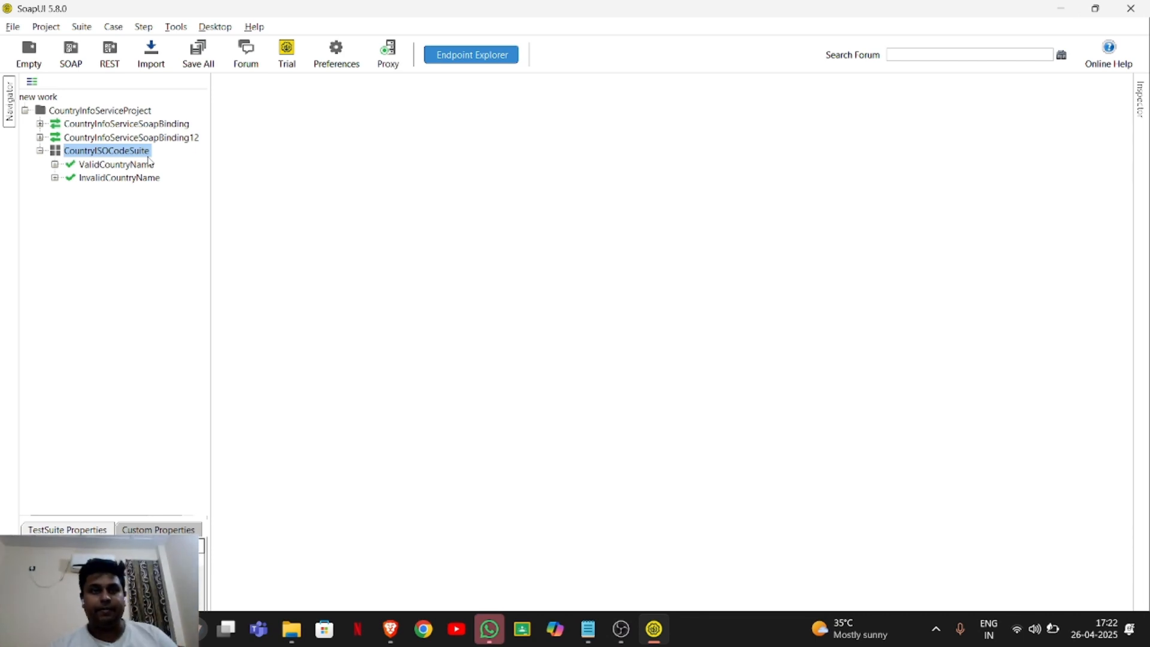
Add a SOAP Request test step named ValidCountryISOCodeRequest to the ValidCountryName test case.
left_click(127, 165)
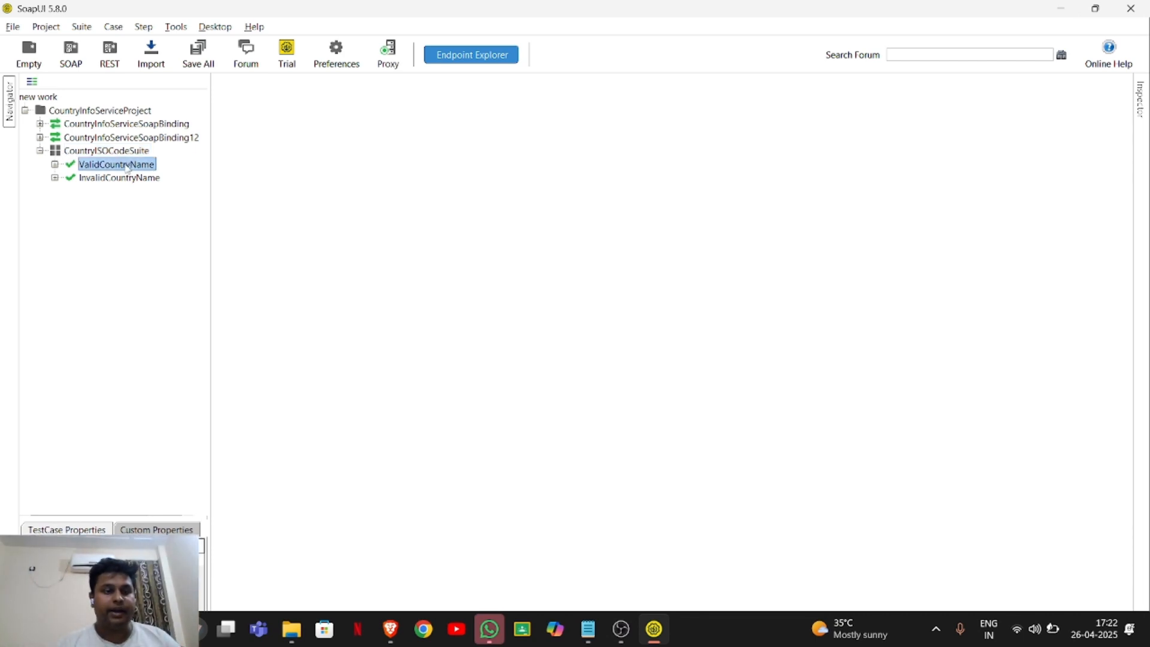
right_click(127, 167)
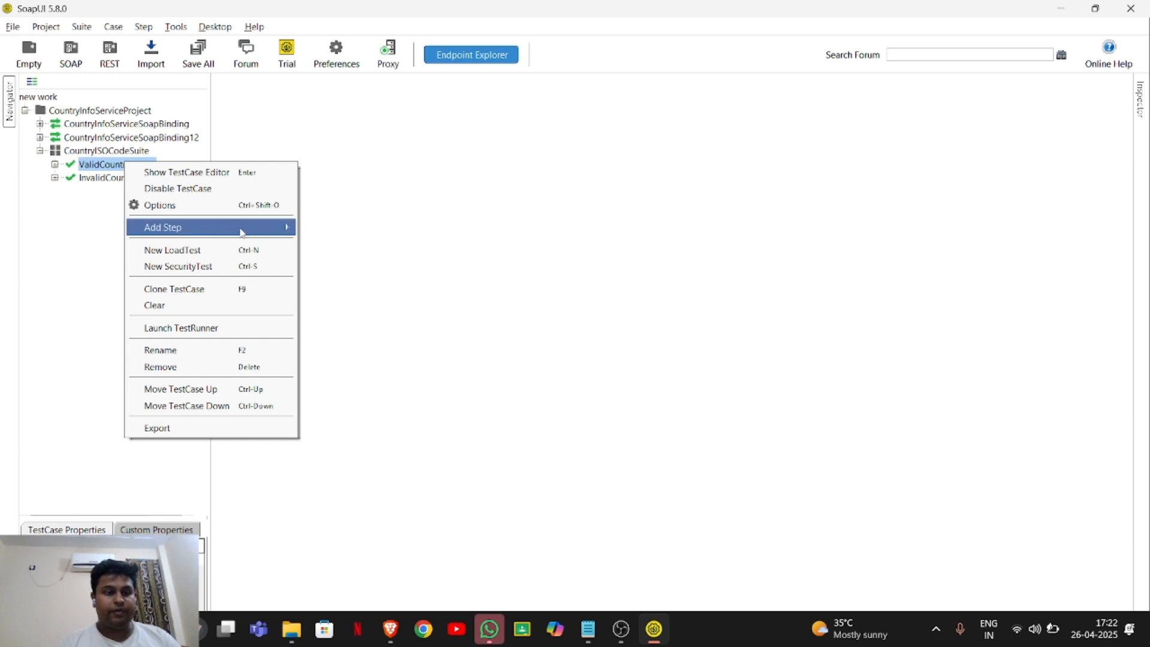
mouse_move(243, 233)
left_click(354, 227)
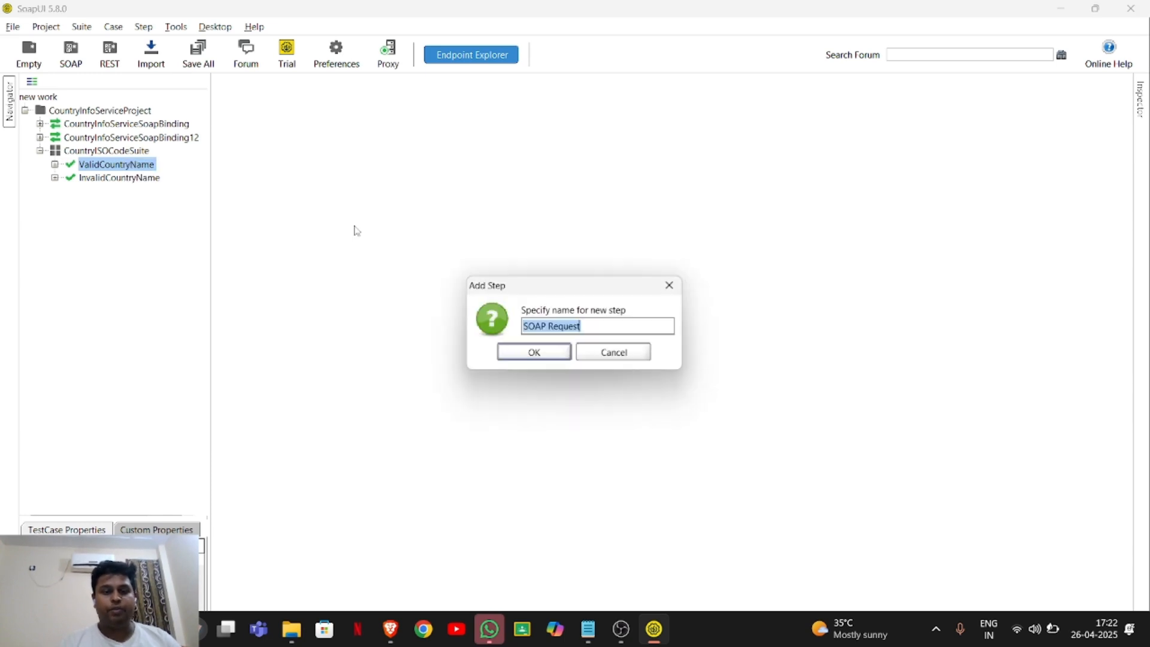
key("BackSpace")
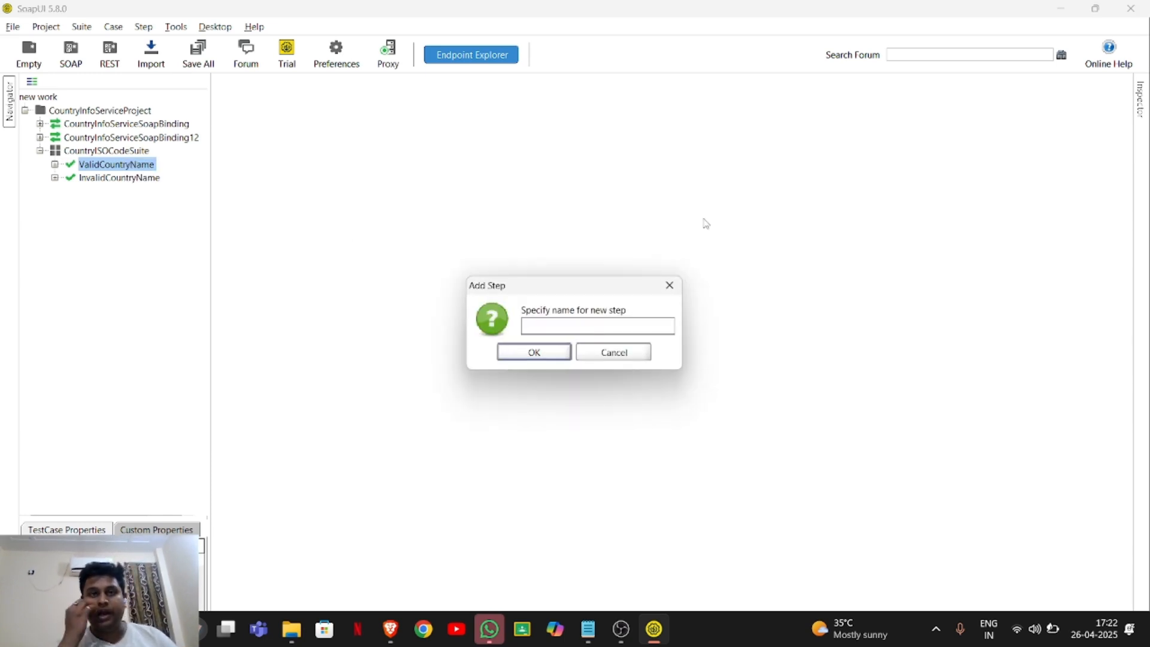
type("V")
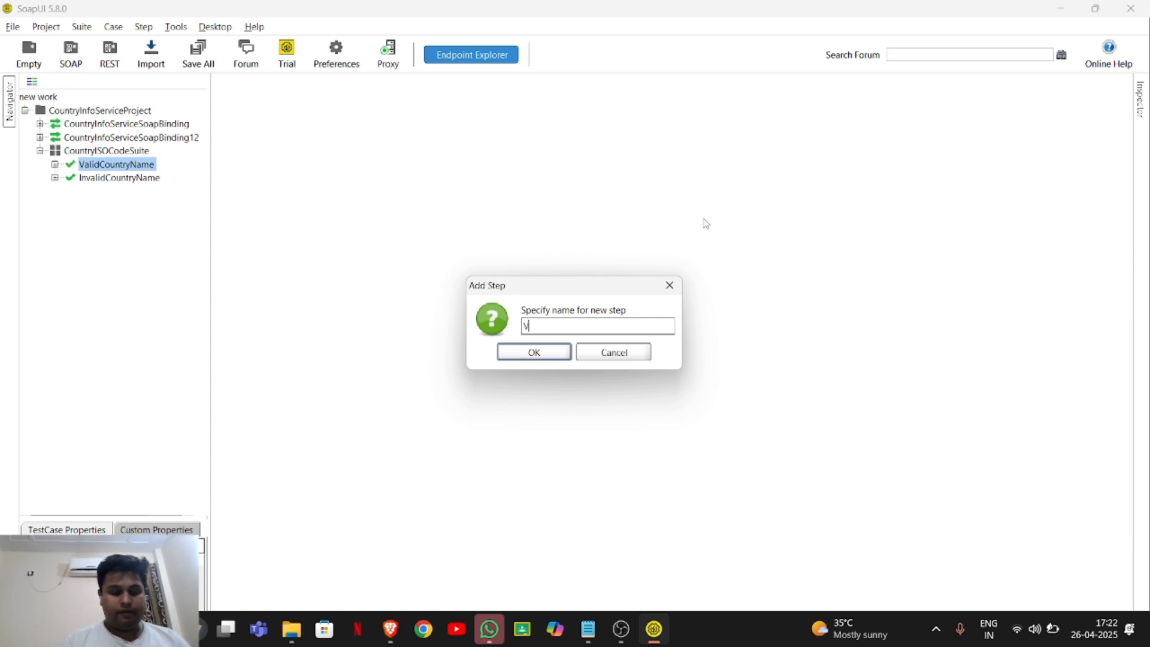
type("alidC")
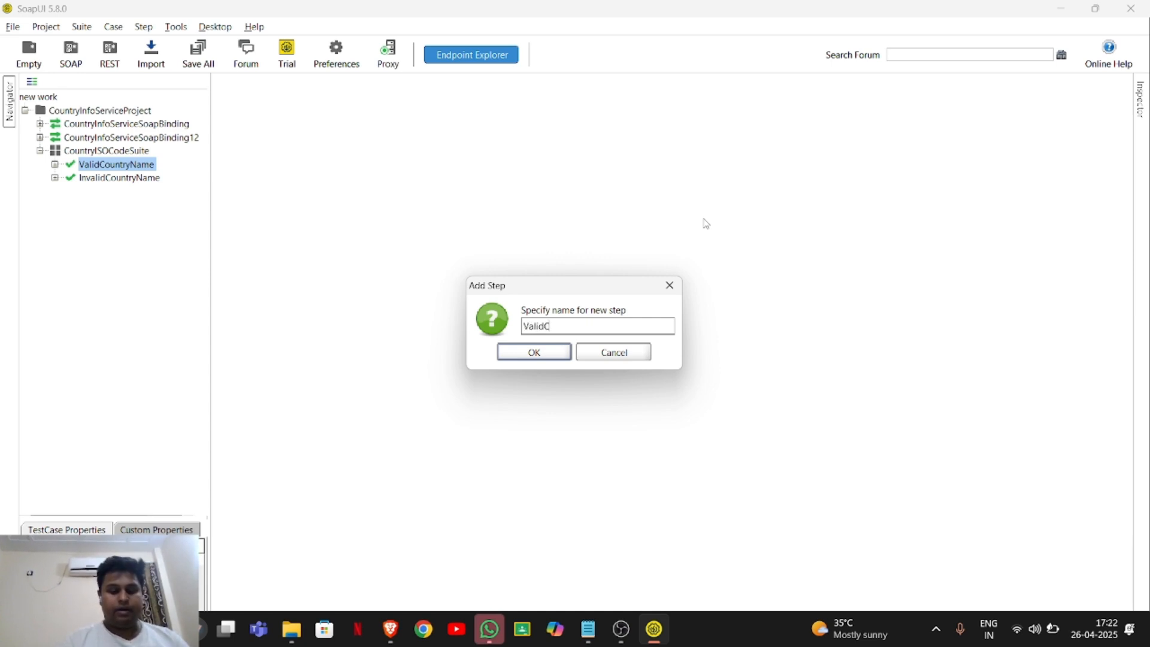
type("ountr")
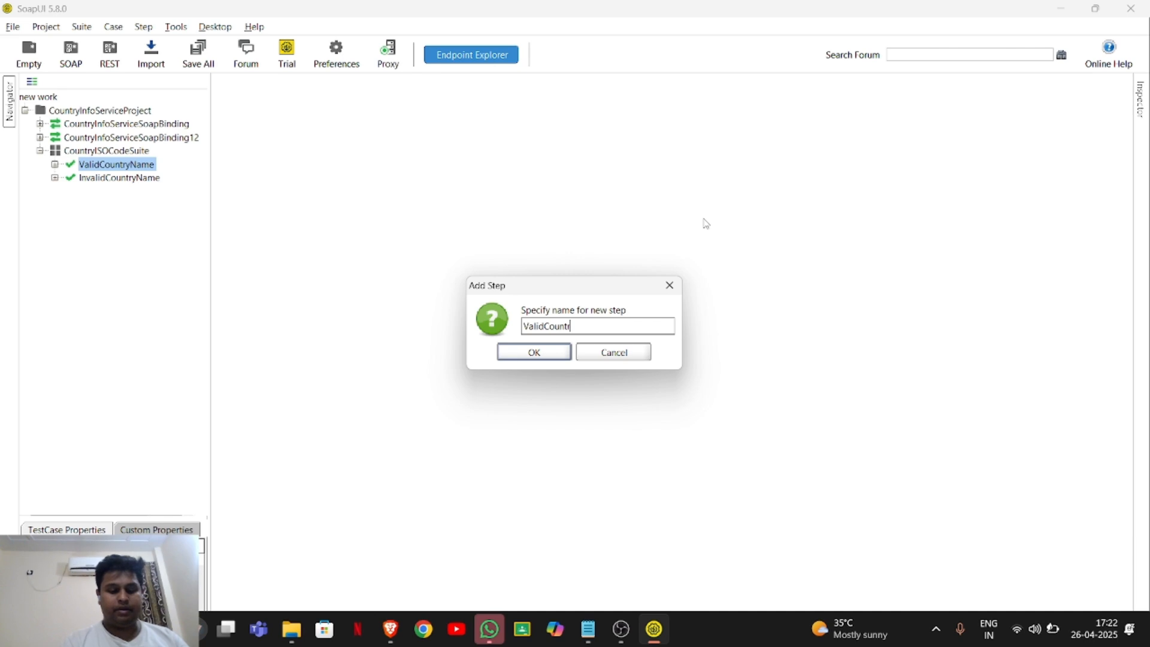
type("yIS")
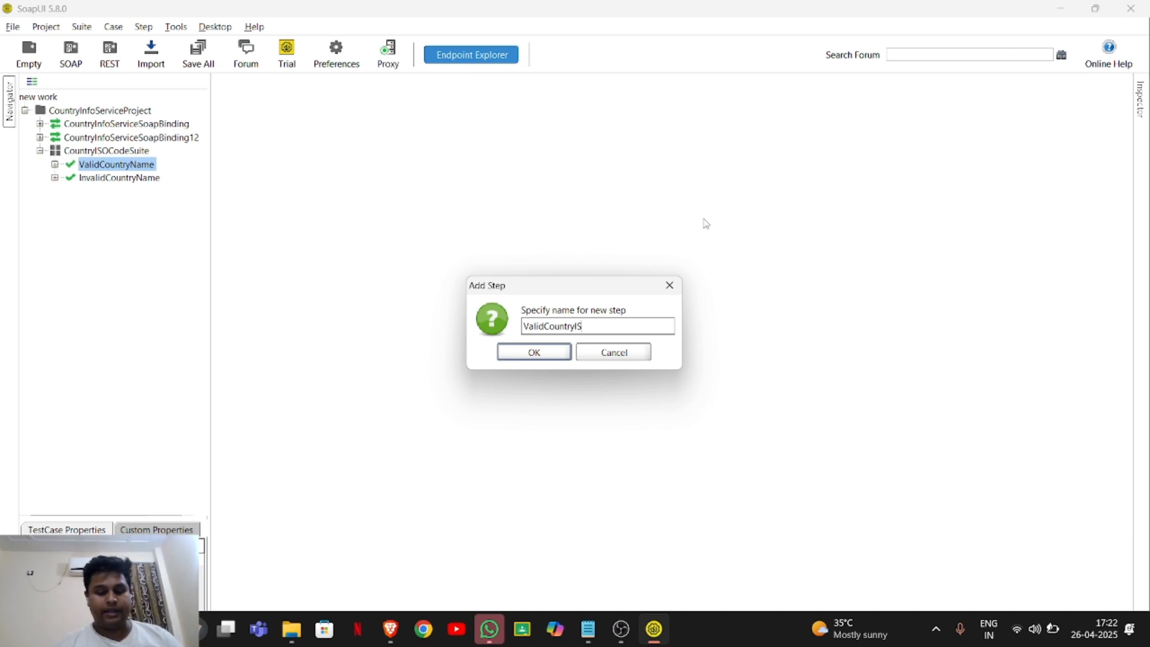
type("OCodeRQ")
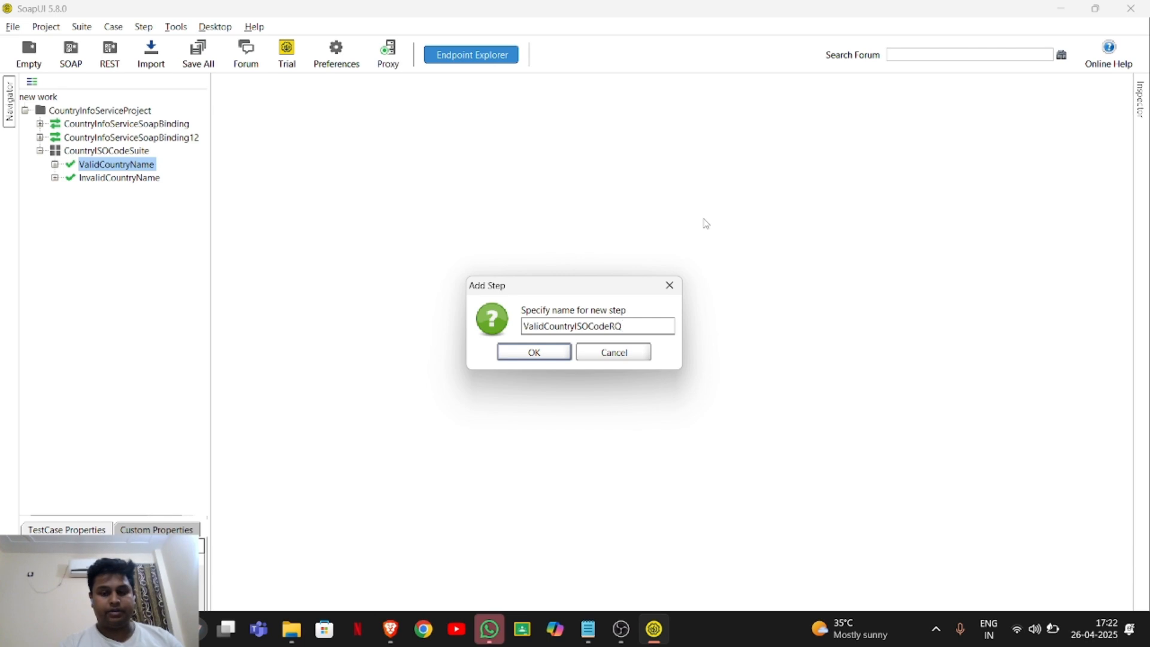
key("BackSpace")
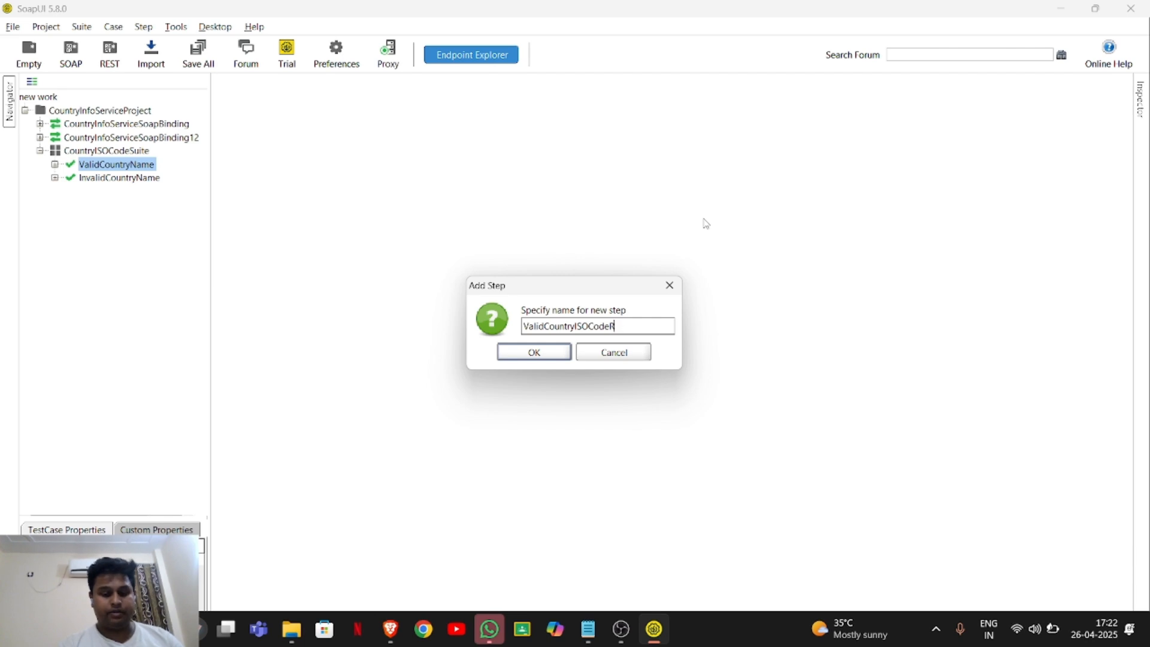
type("equest")
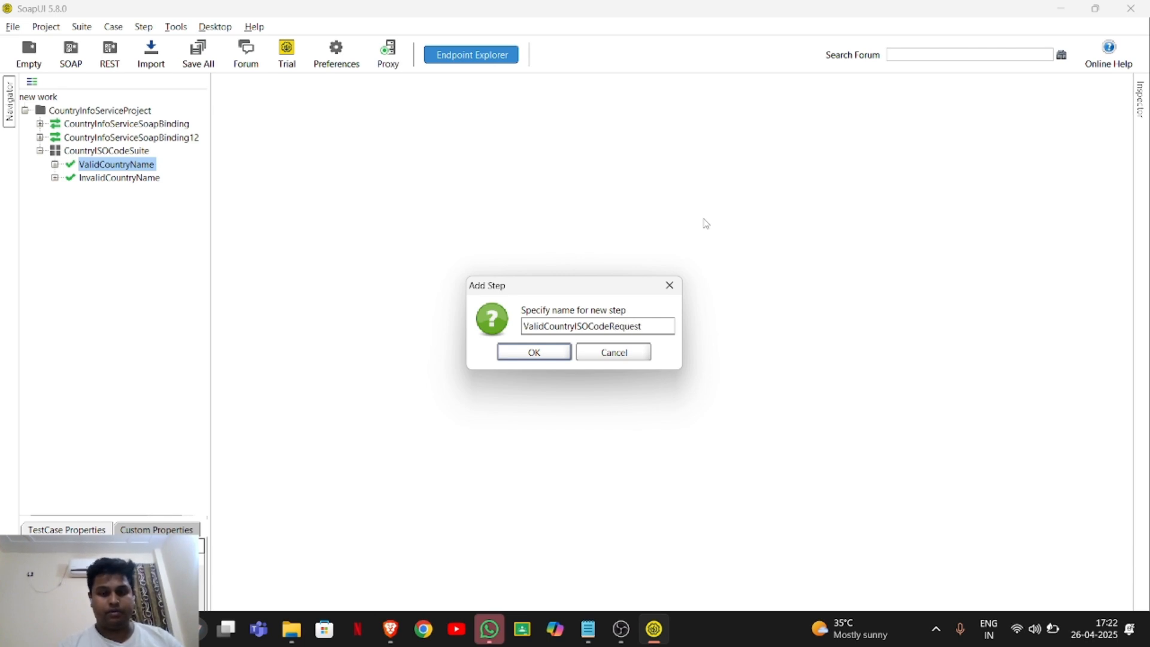
left_click(532, 353)
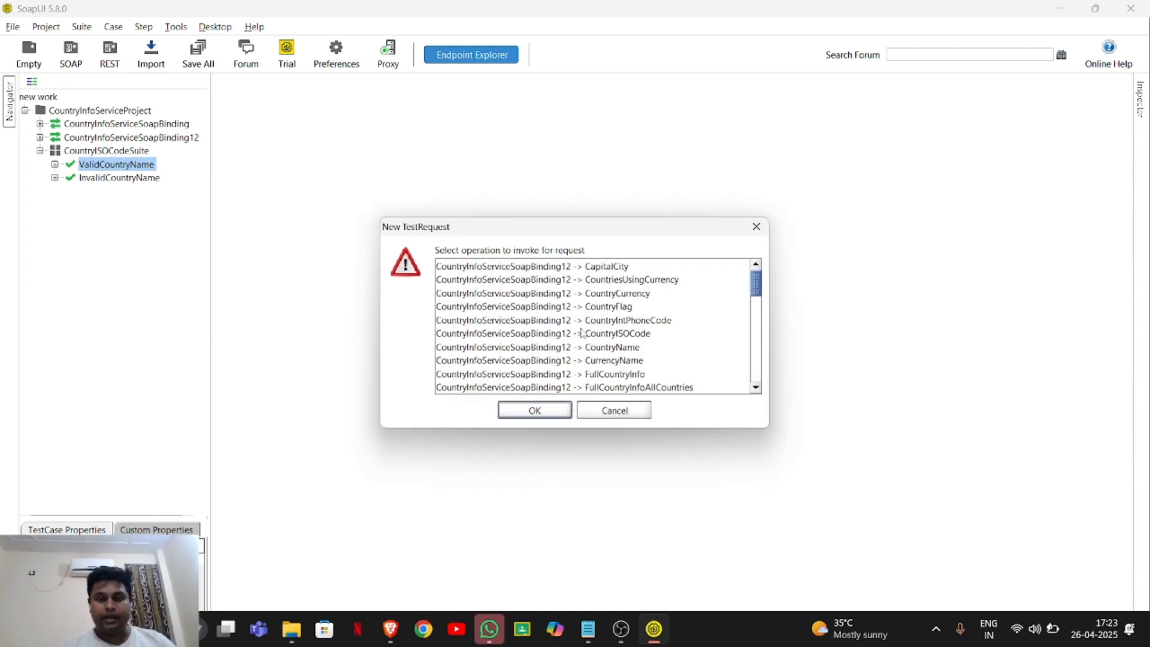
Have the new request invoke CountryInfoServiceSoapBinding12 -> CountryISOCode, keeping only the SOAP Response assertion.
left_click(620, 335)
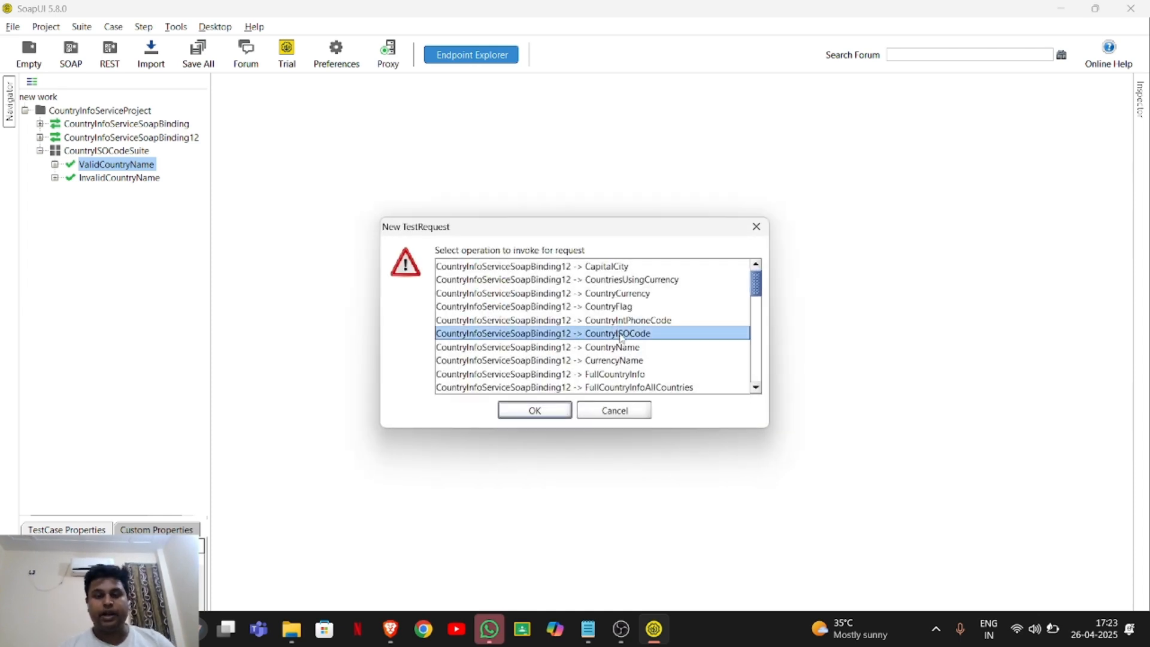
left_click(555, 414)
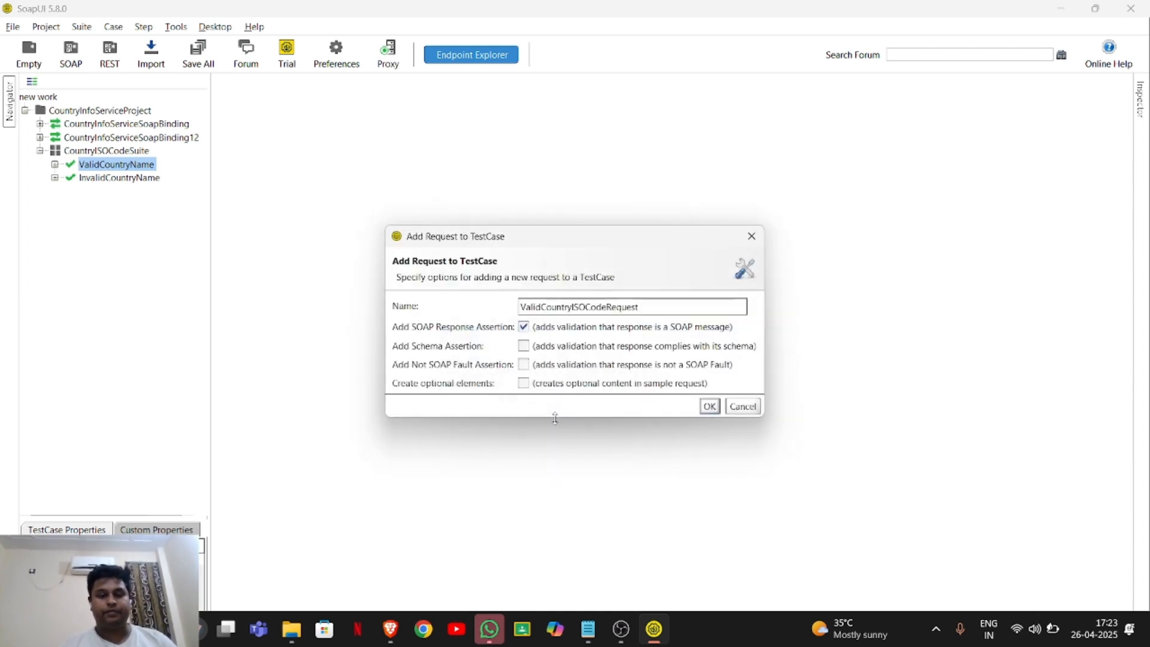
left_click(711, 407)
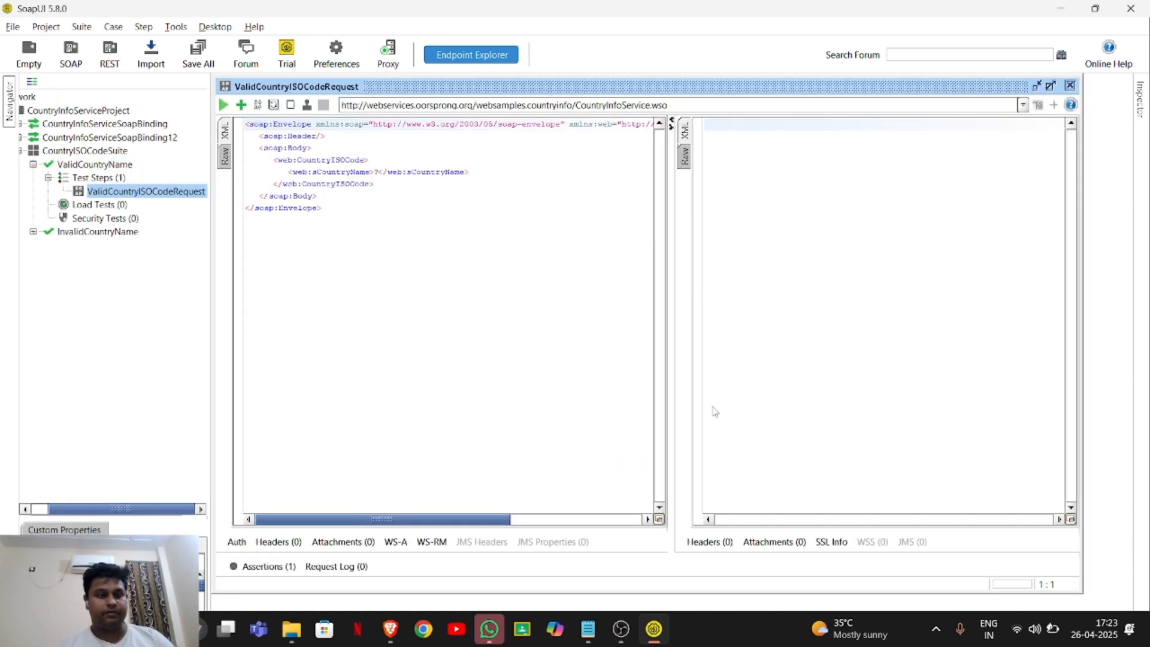
Set sCountryName to India in ValidCountryISOCodeRequest, run the request, and highlight the CountryISOCodeResult value in the raw response.
left_click(379, 171)
key("BackSpace")
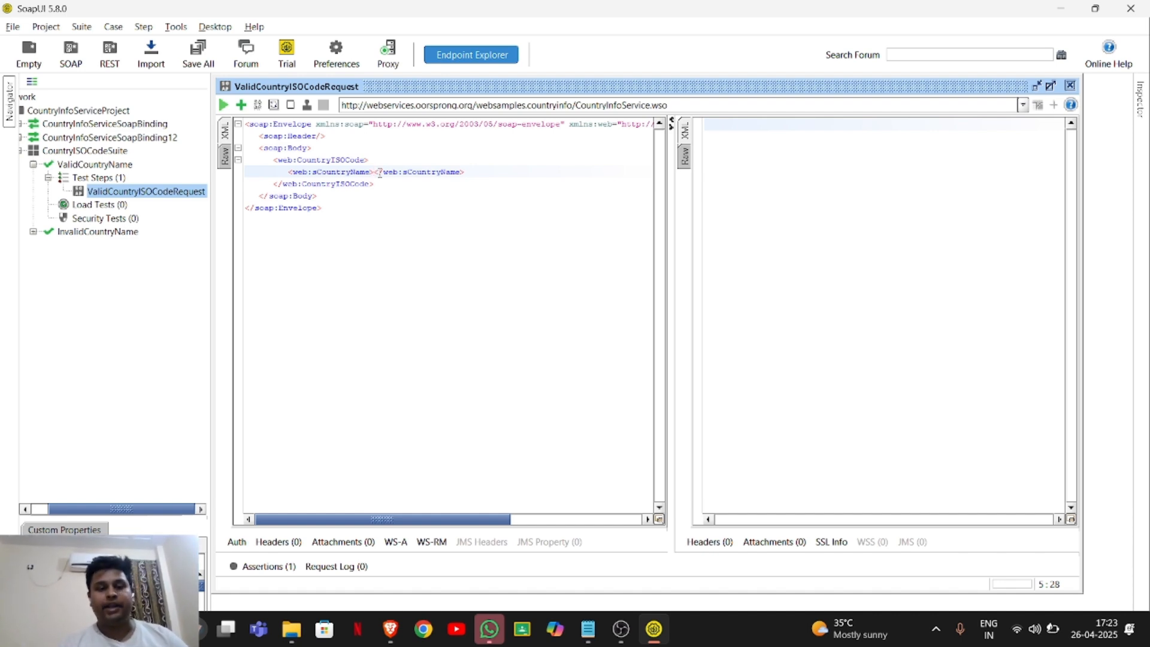
type("IN")
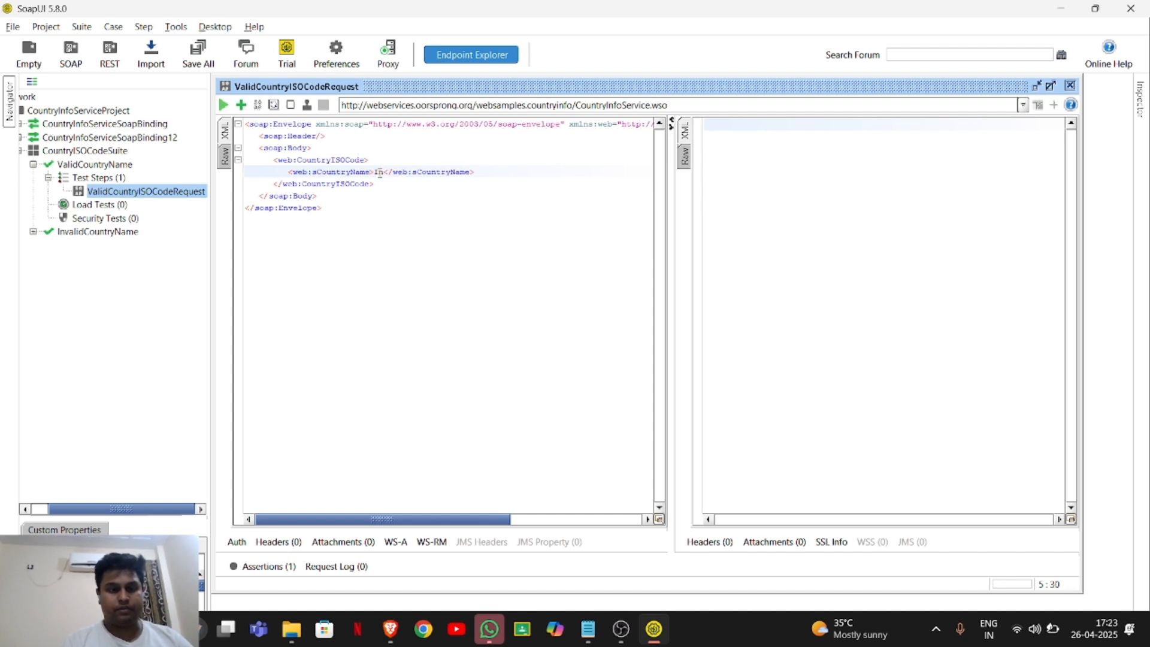
type("dia")
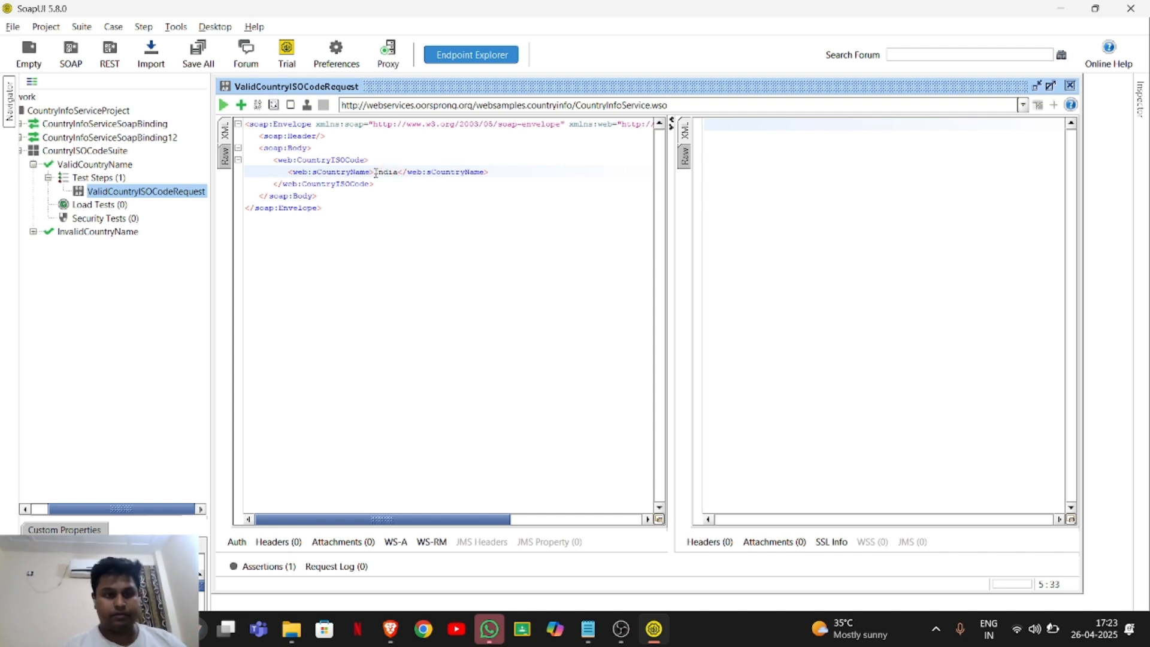
left_click(224, 106)
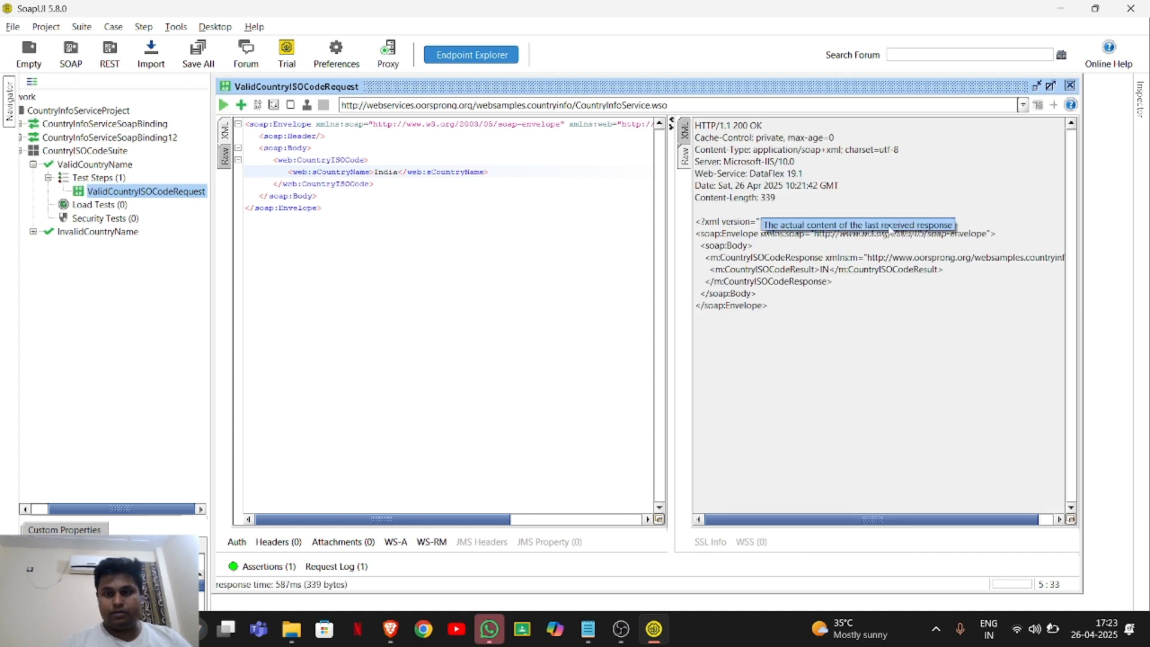
double_click(824, 271)
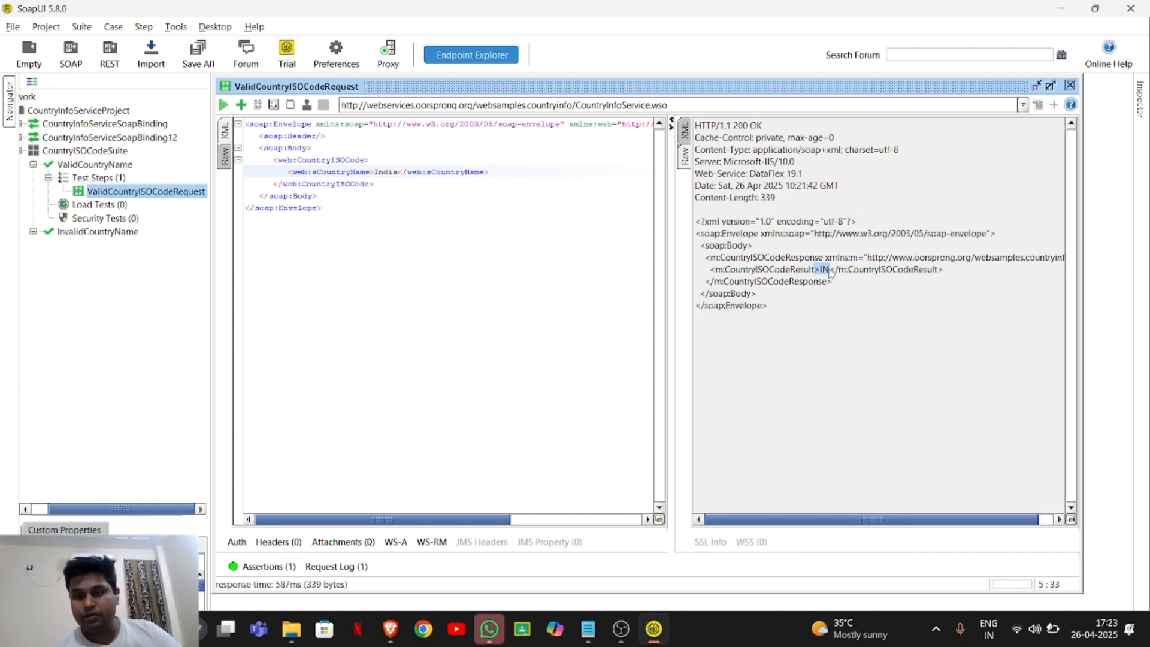
left_click_drag(831, 274, 844, 274)
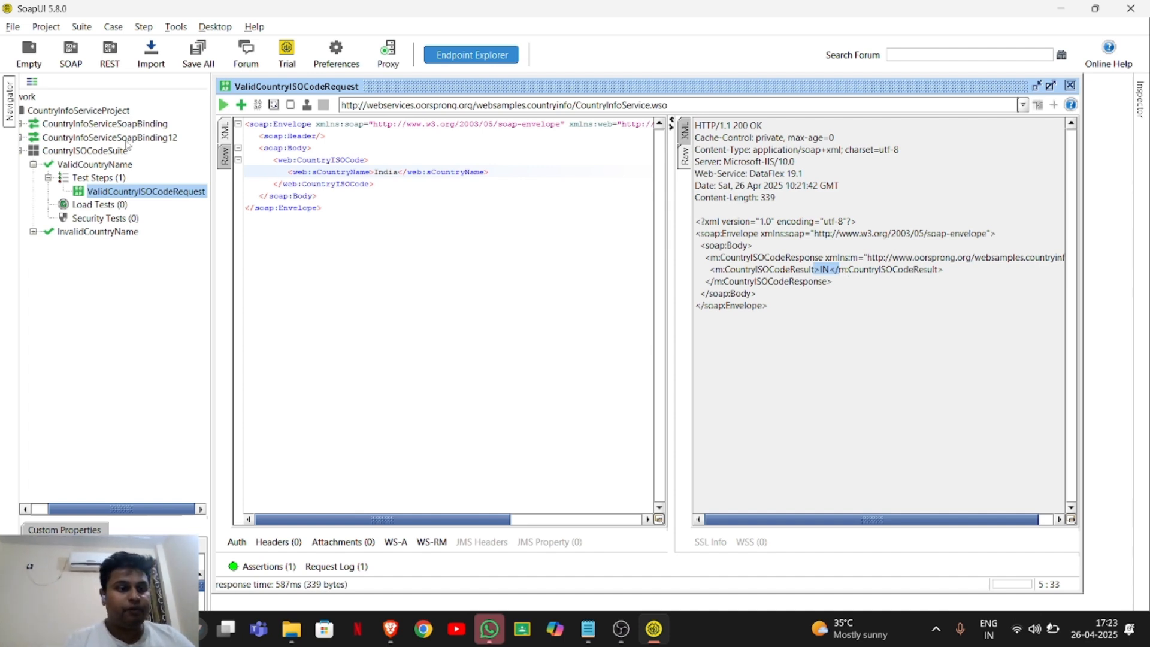
Add a SOAP Request test step named InvalidCountrtISOCODERequest to the InvalidCountryName test case.
right_click(71, 235)
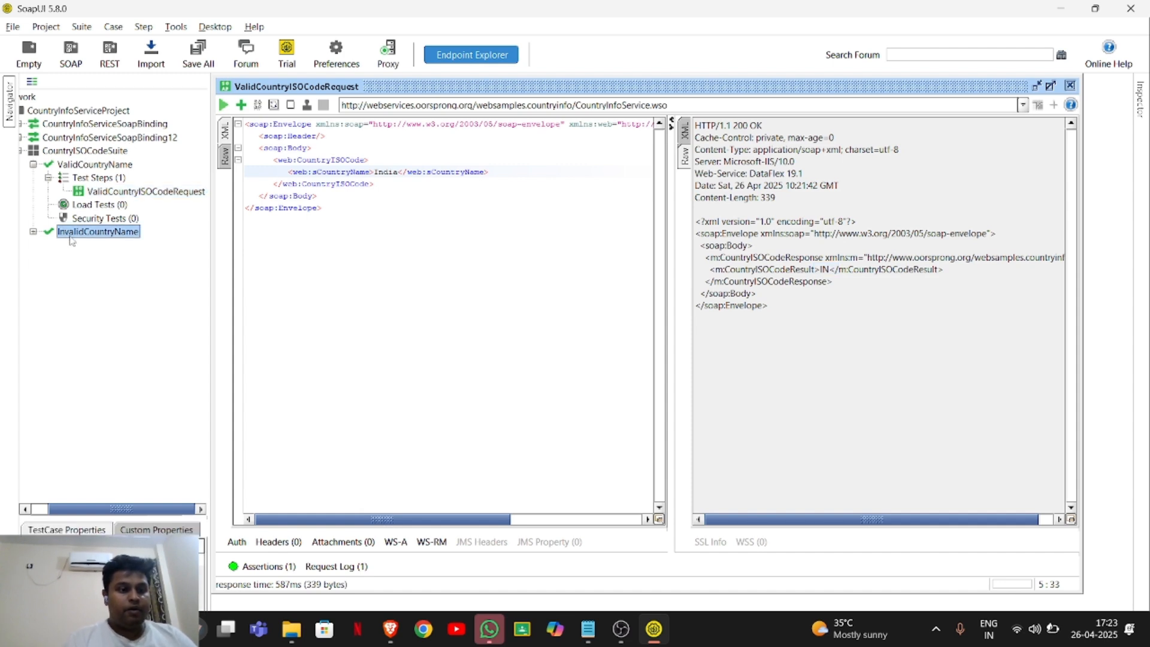
mouse_move(133, 300)
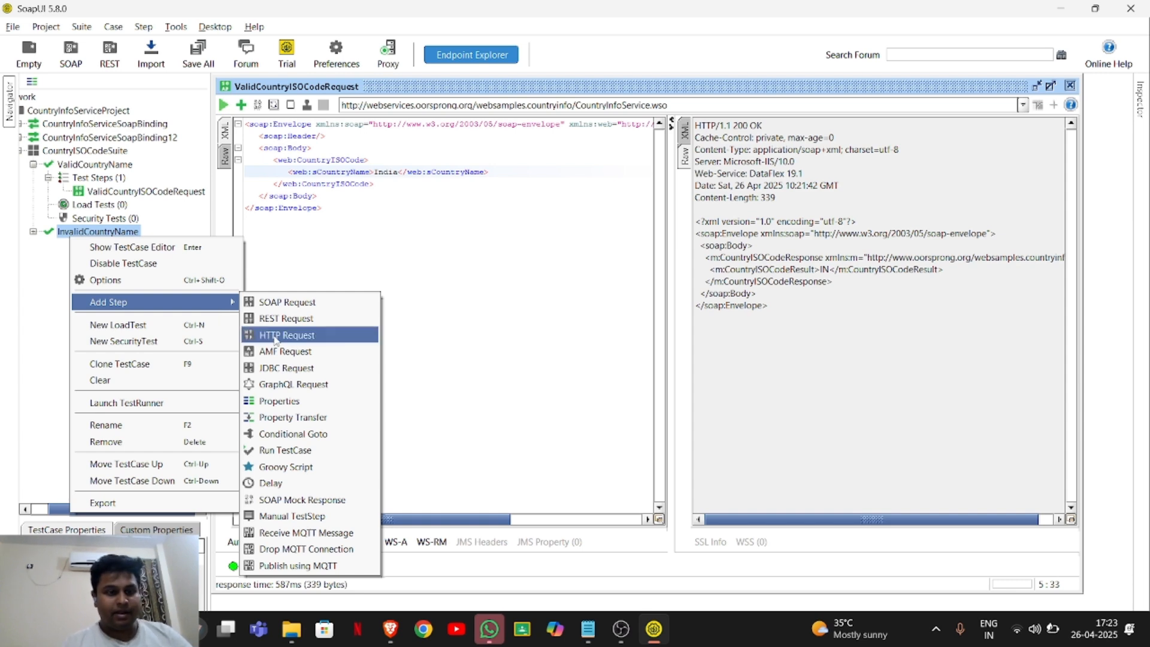
left_click(289, 308)
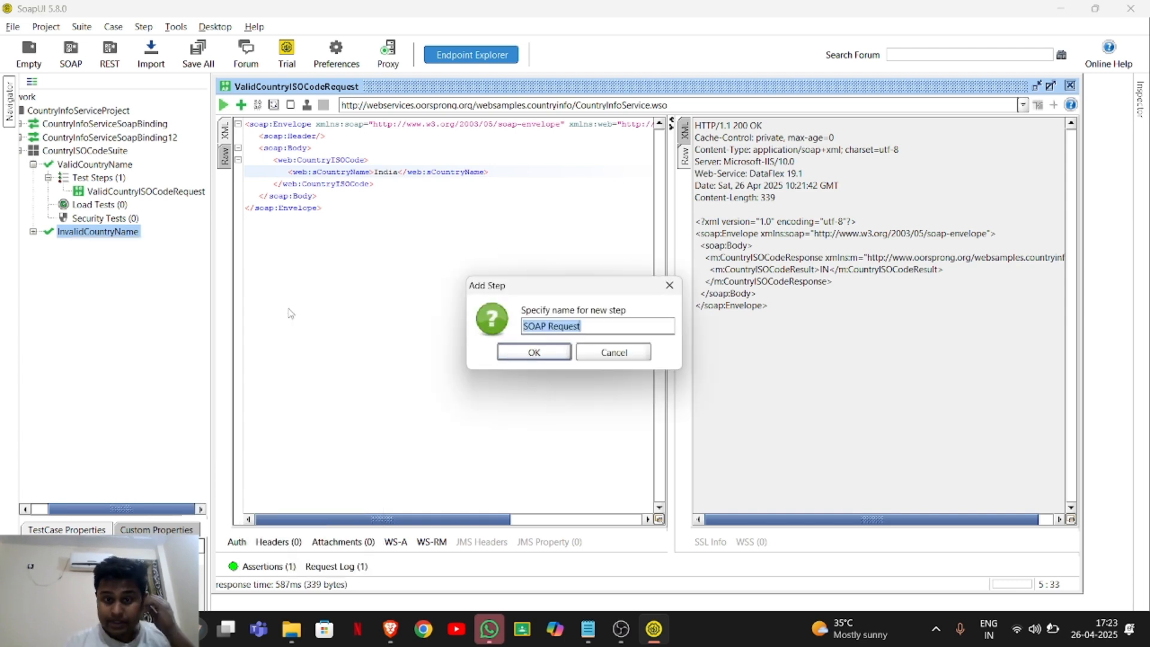
key("BackSpace")
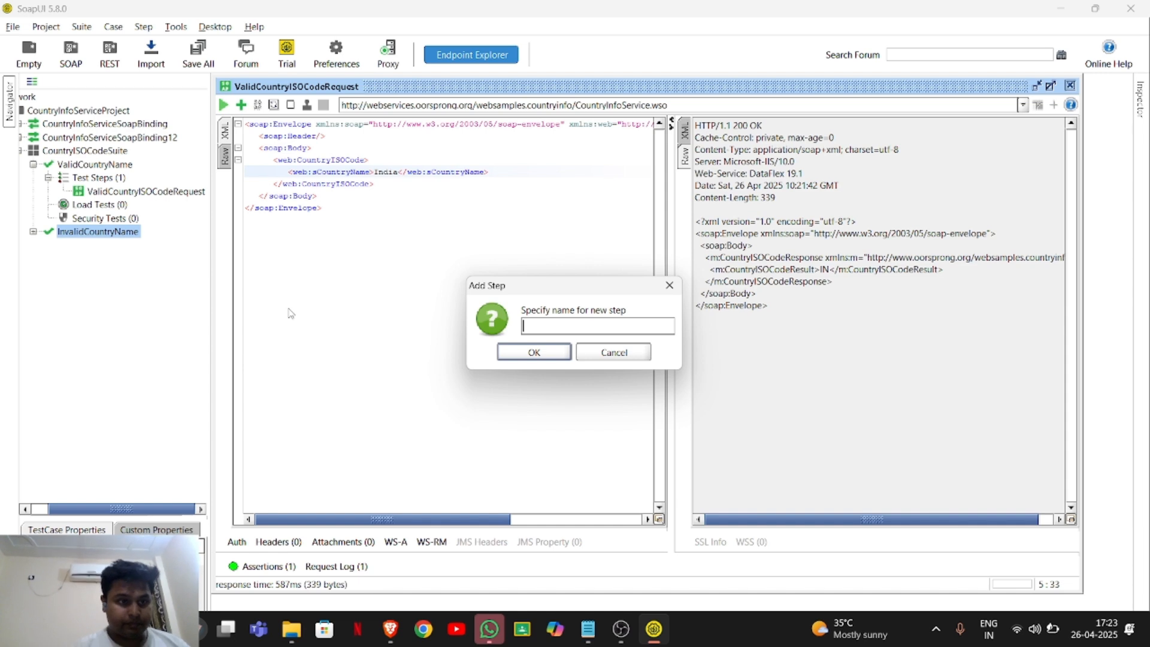
type("Inva")
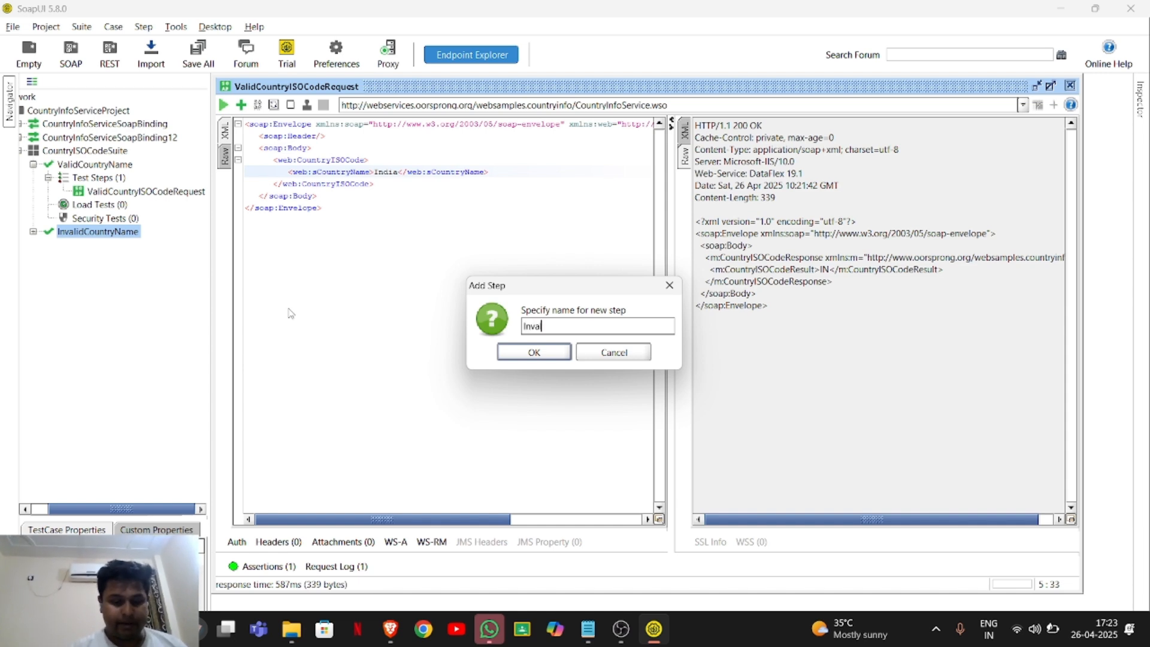
type("lidCountr")
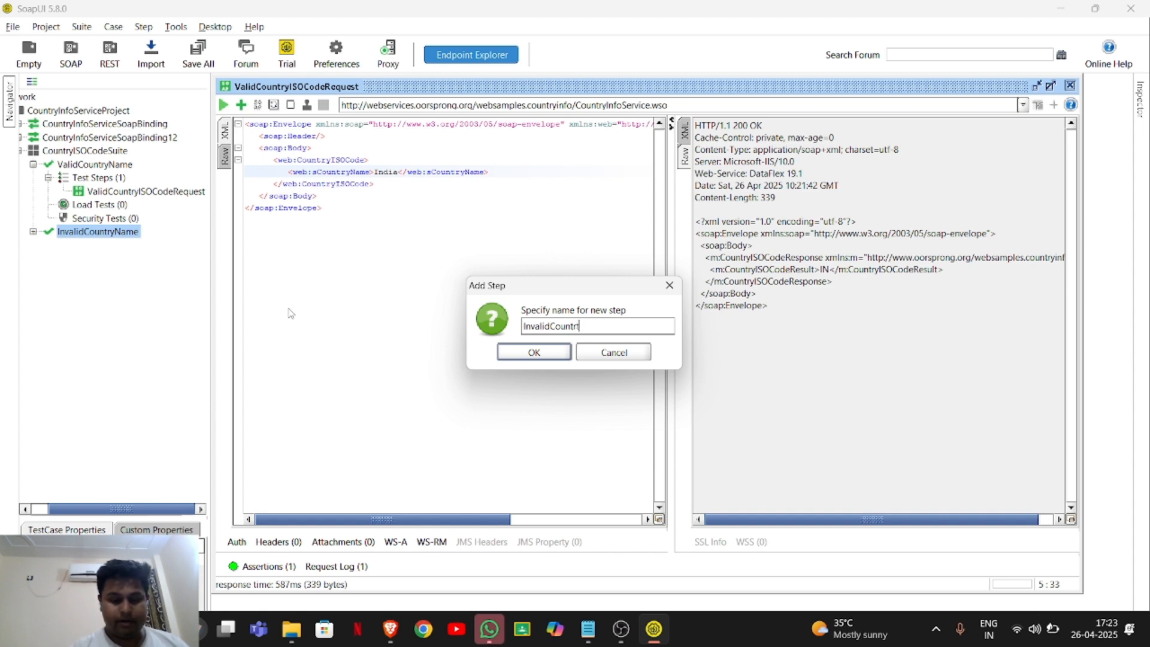
type("ISOCODE")
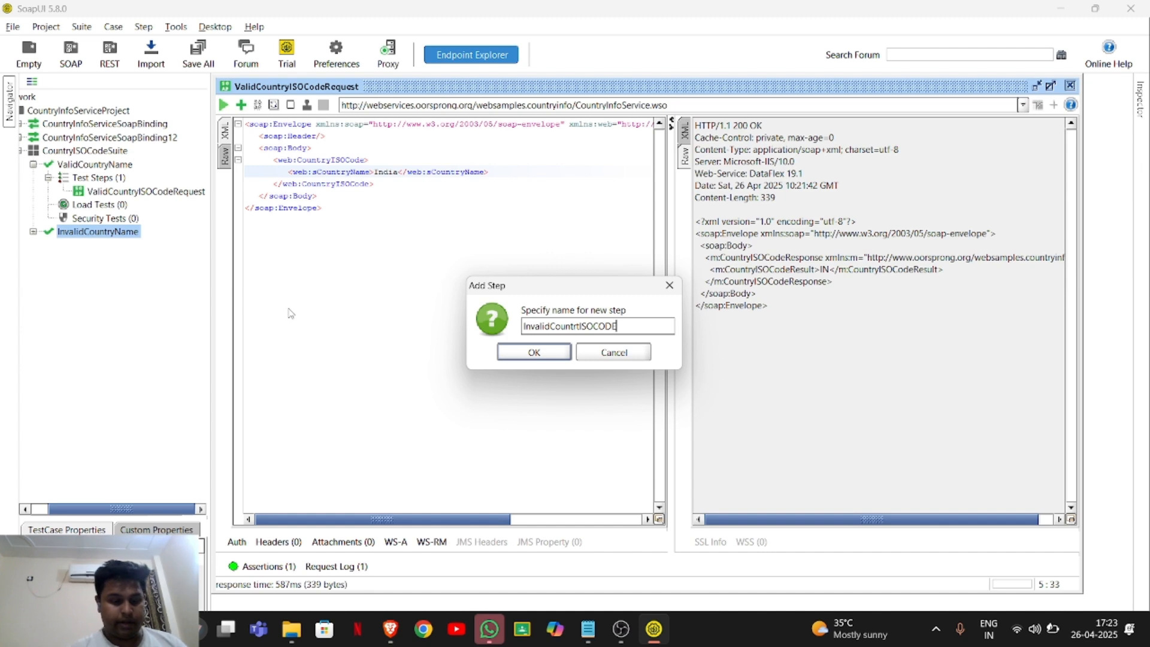
type("RReques")
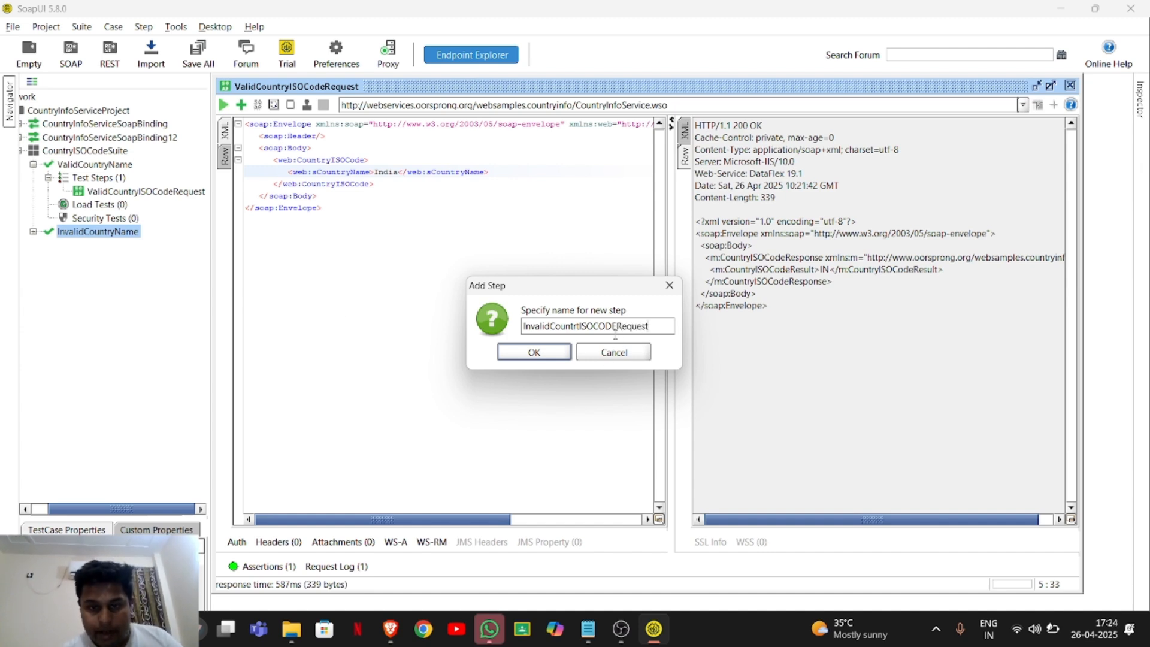
type("t")
left_click(535, 354)
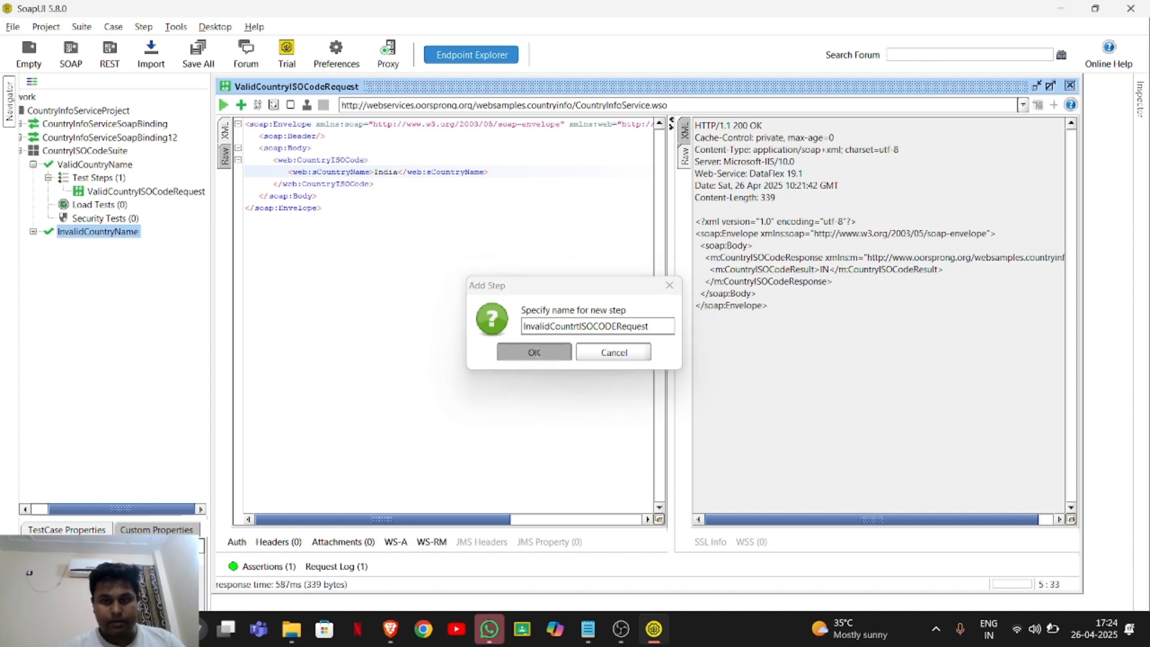
Have InvalidCountrtISOCODERequest invoke CountryInfoServiceSoapBinding12 -> CountryISOCode, keeping only the SOAP Response assertion.
left_click(637, 334)
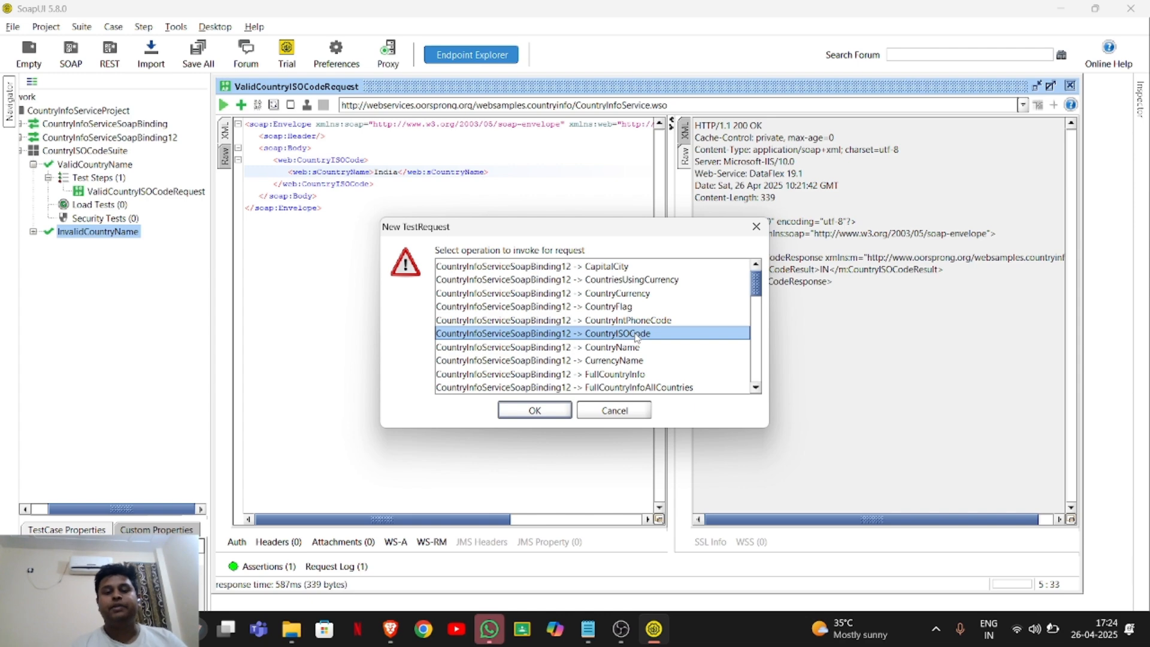
left_click(533, 412)
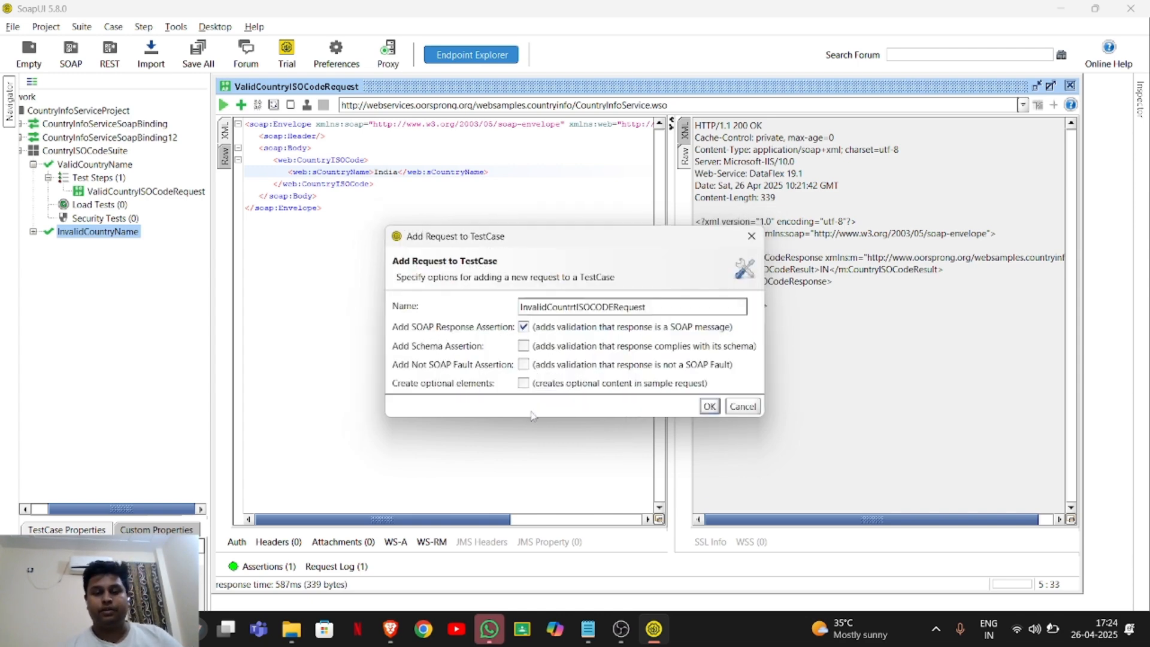
left_click(709, 406)
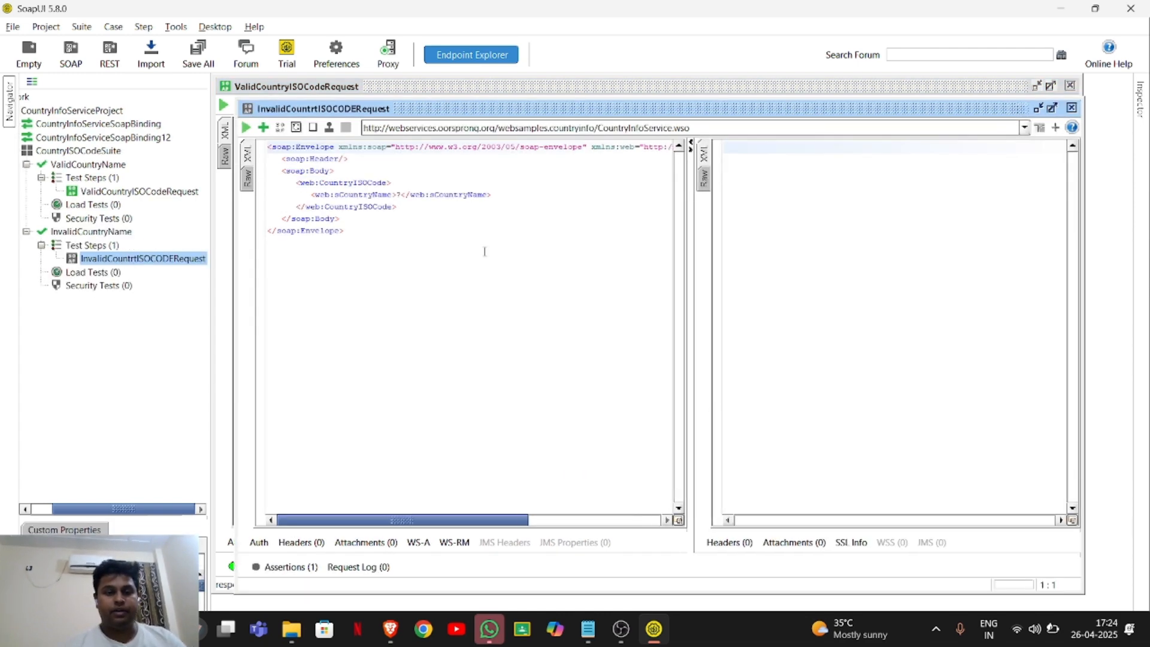
Set sCountryName to XYZ123 in InvalidCountrtISOCODERequest, run the request, and highlight the CountryISOCodeResult text in the raw response.
double_click(402, 196)
key("BackSpace")
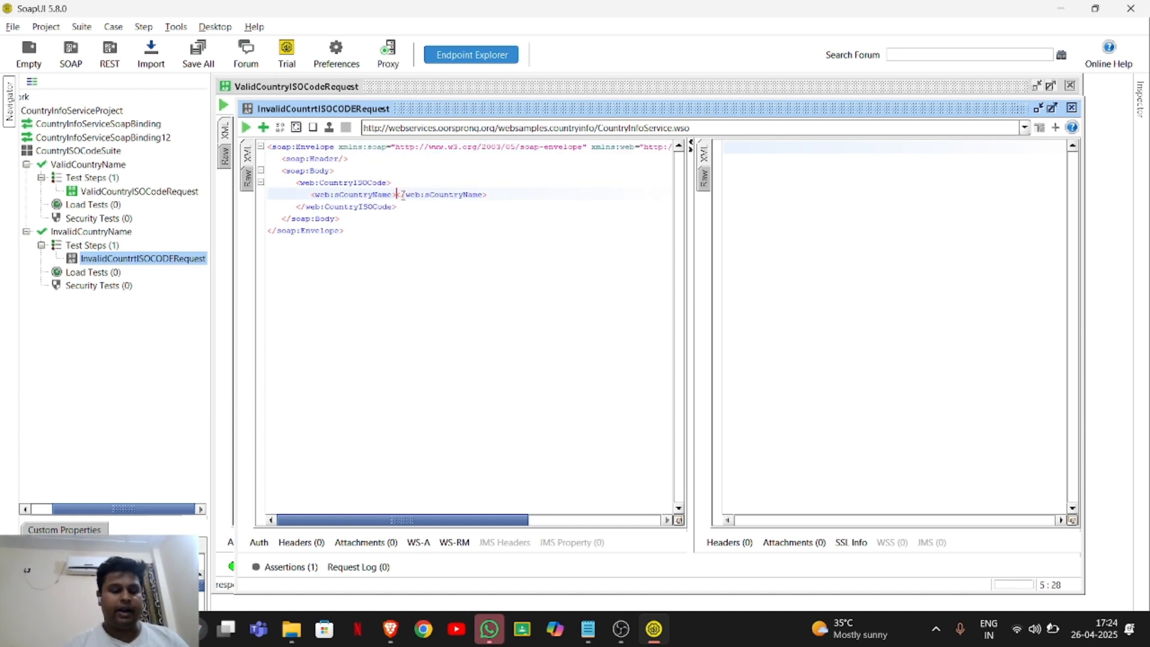
type("XYZ")
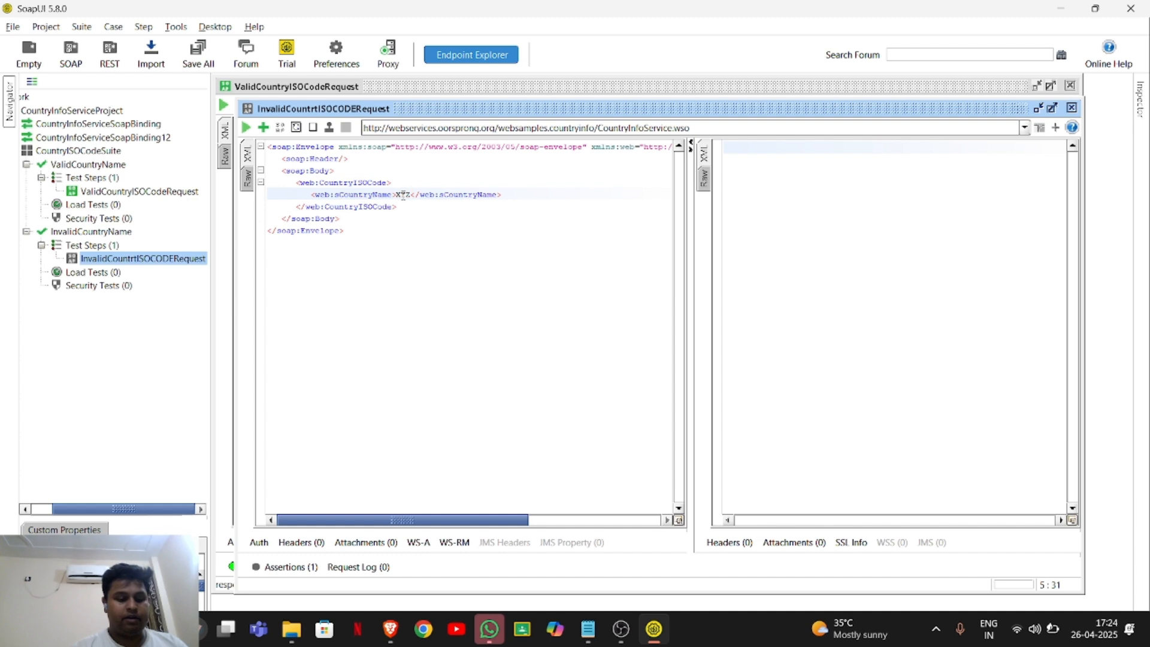
type("123")
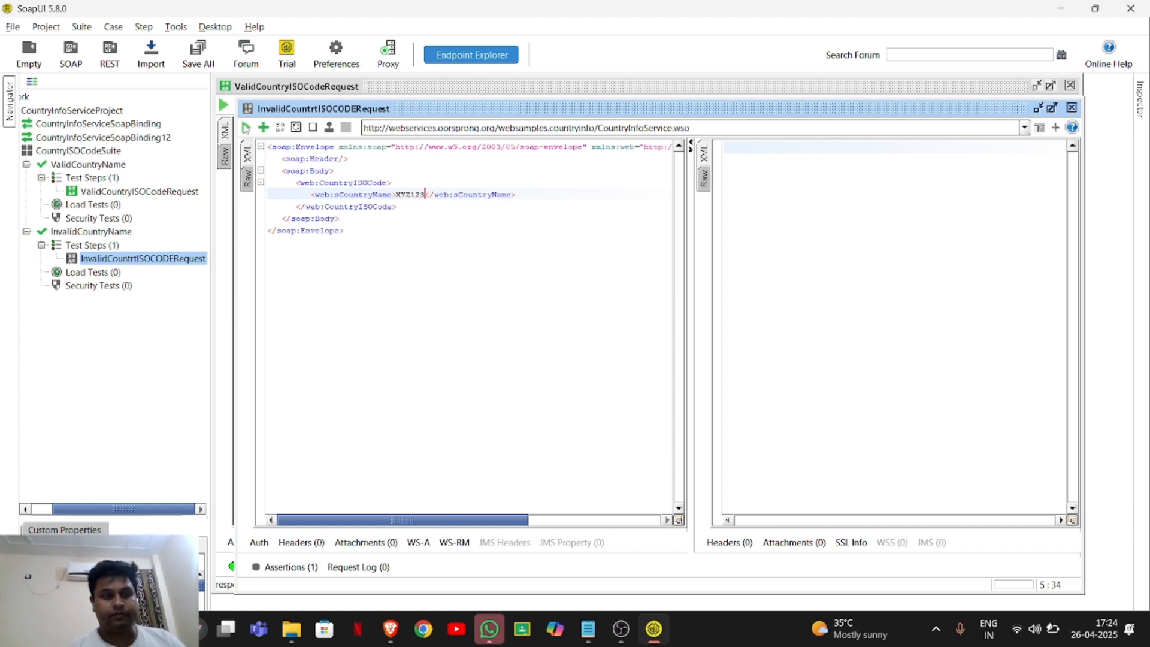
left_click(245, 127)
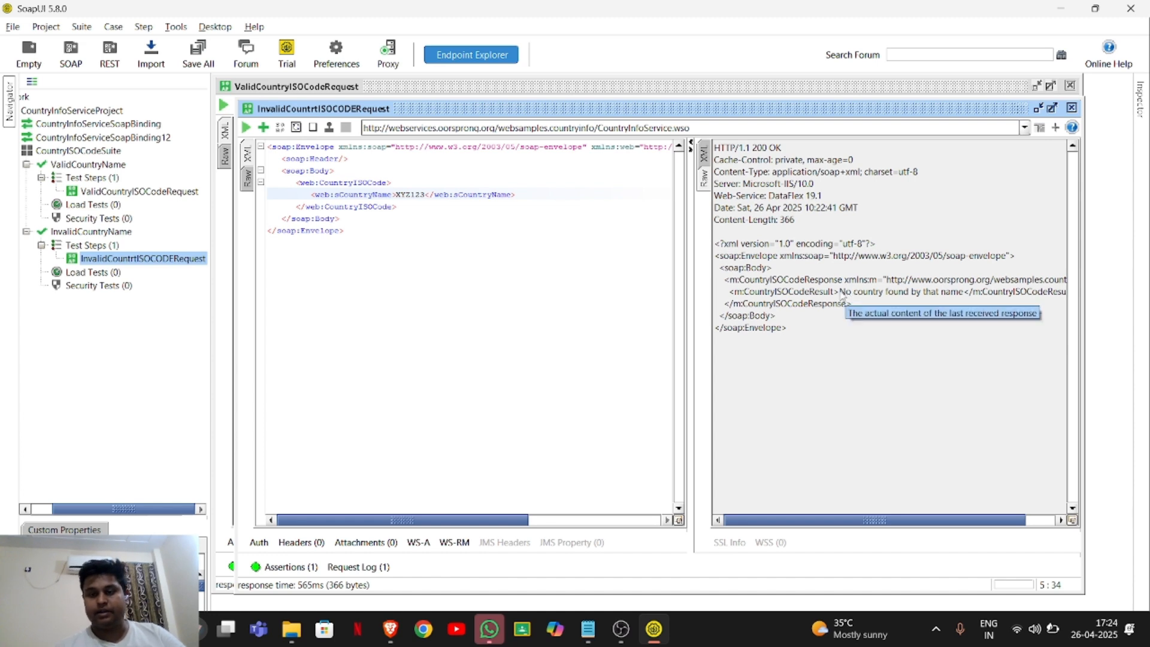
left_click_drag(841, 297, 966, 298)
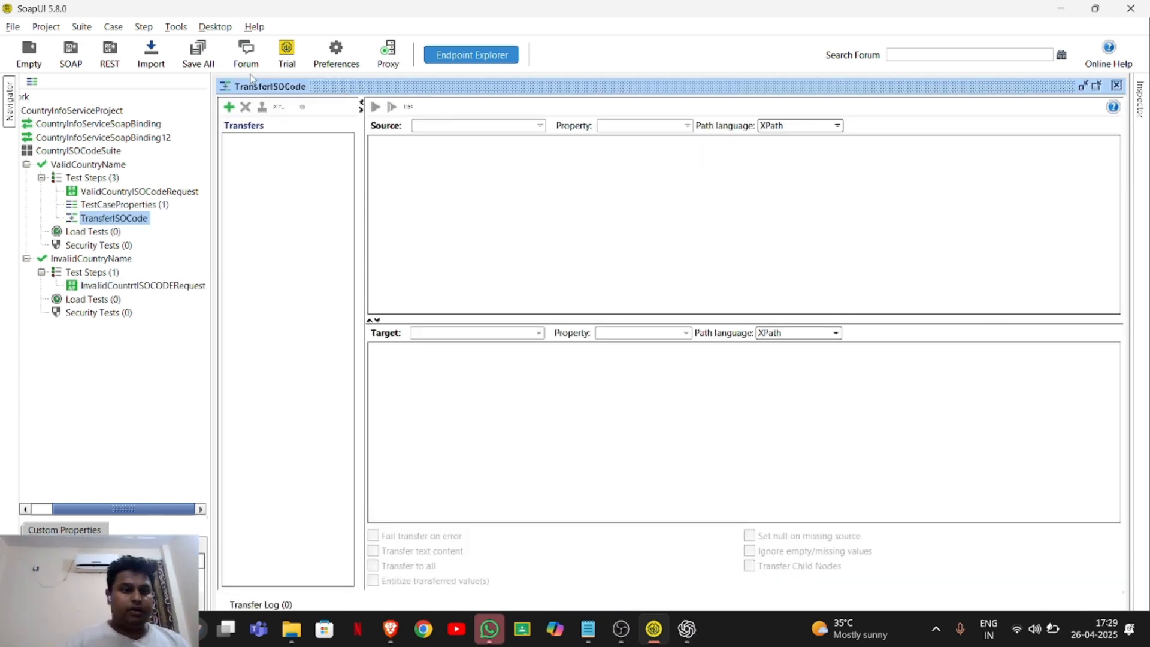
Add a value transfer named transfer1 to the TransferISOCode step.
left_click(229, 108)
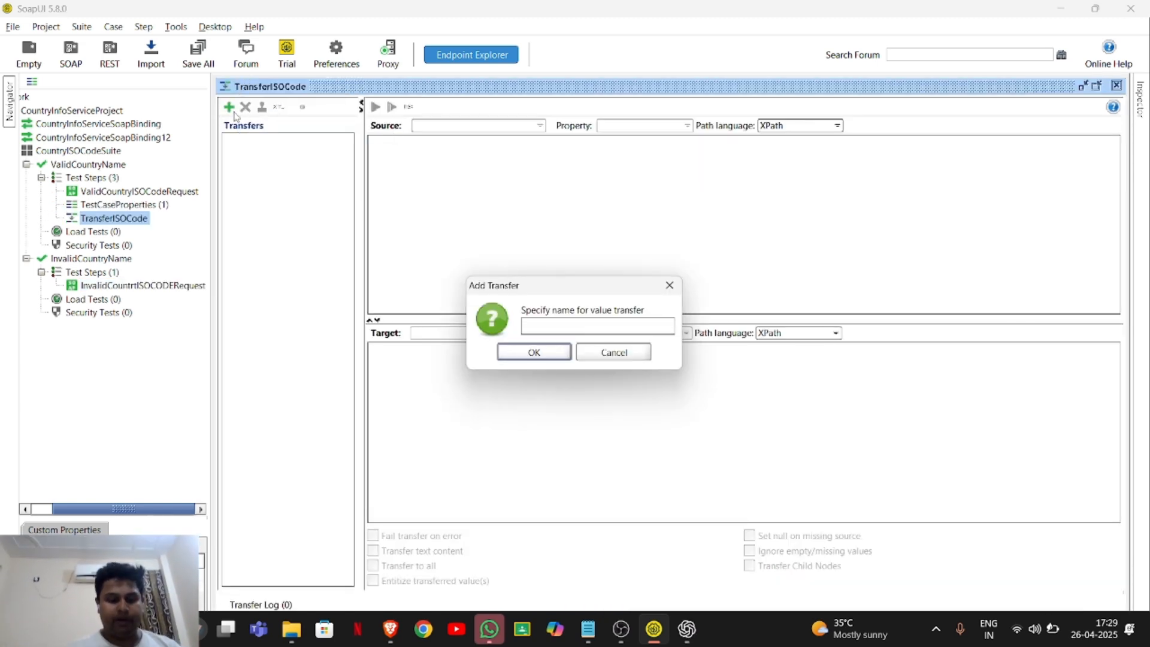
type("transfer")
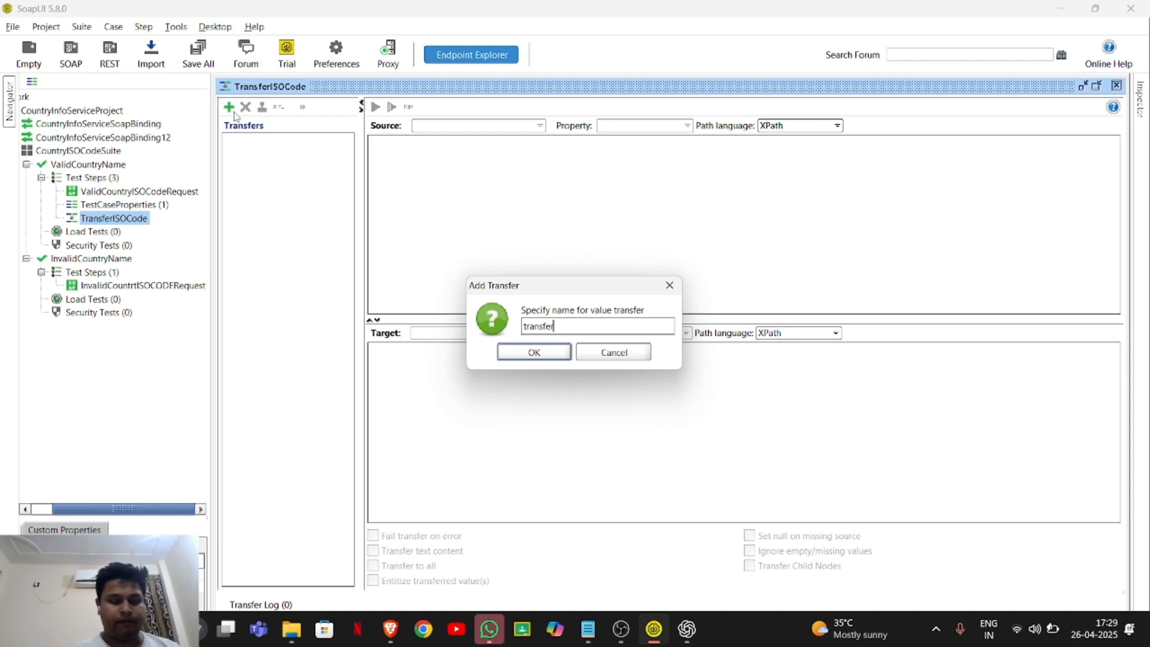
type("1")
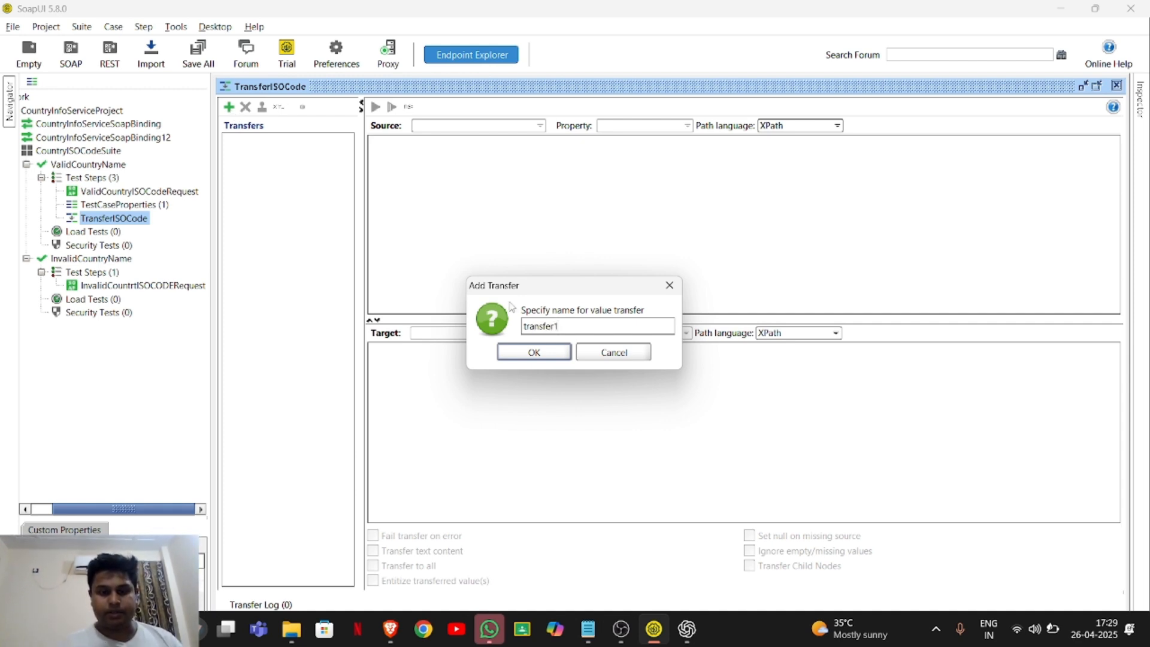
left_click(533, 355)
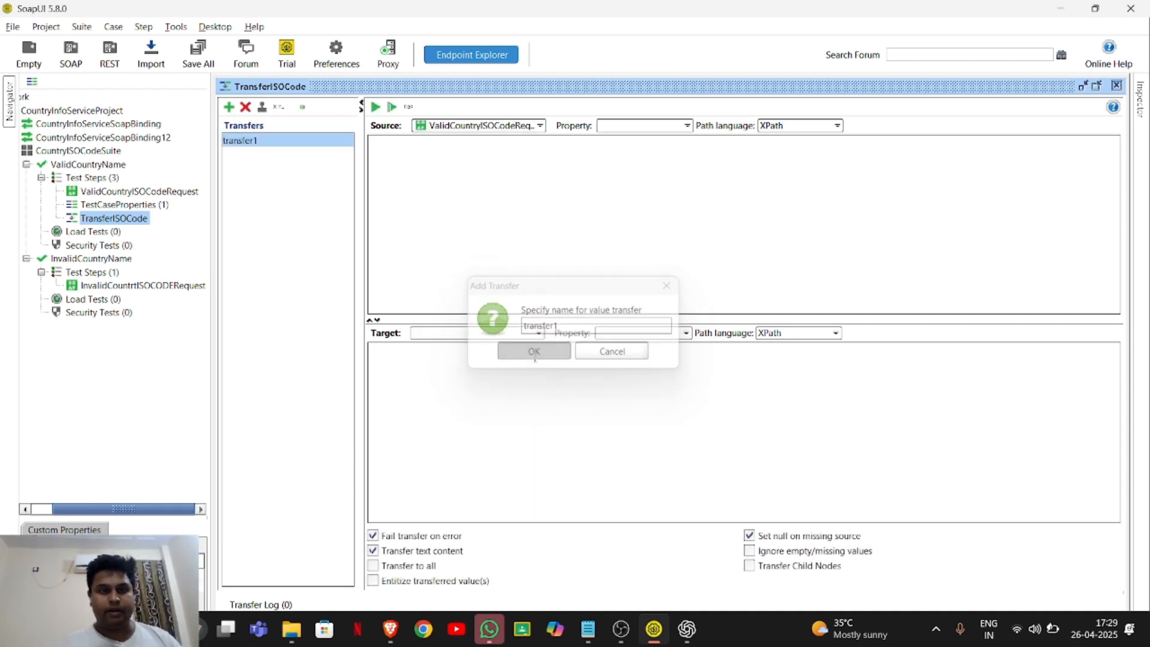
Set the source of transfer1 to the Response property of ValidCountryISOCodeRequest.
left_click(539, 126)
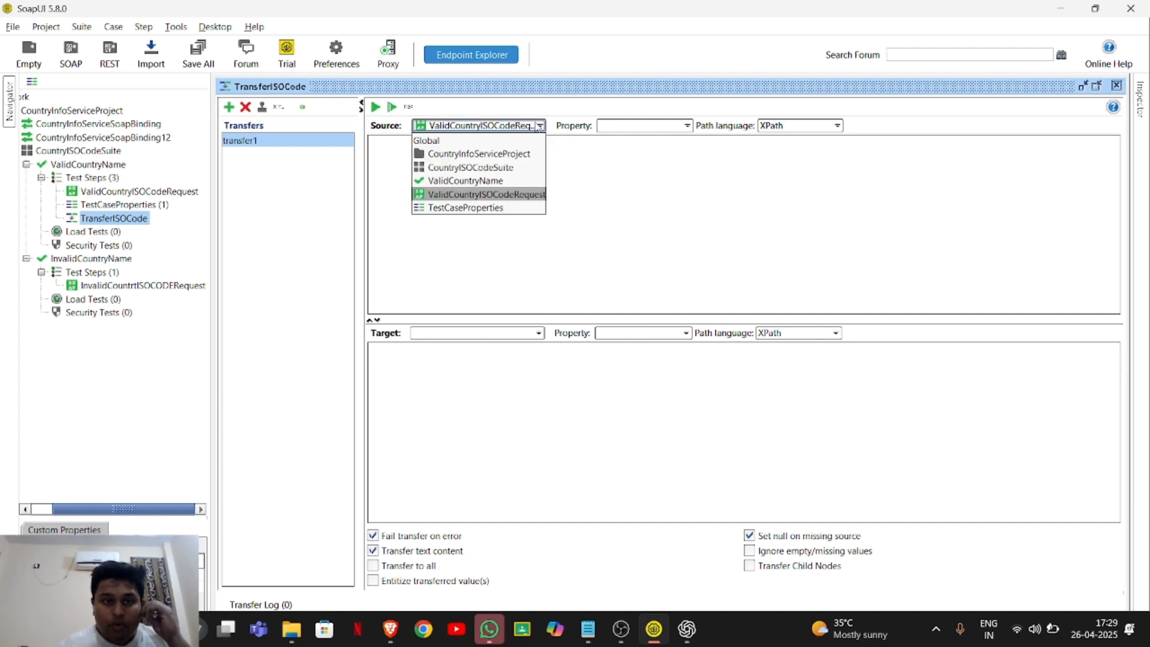
left_click(465, 195)
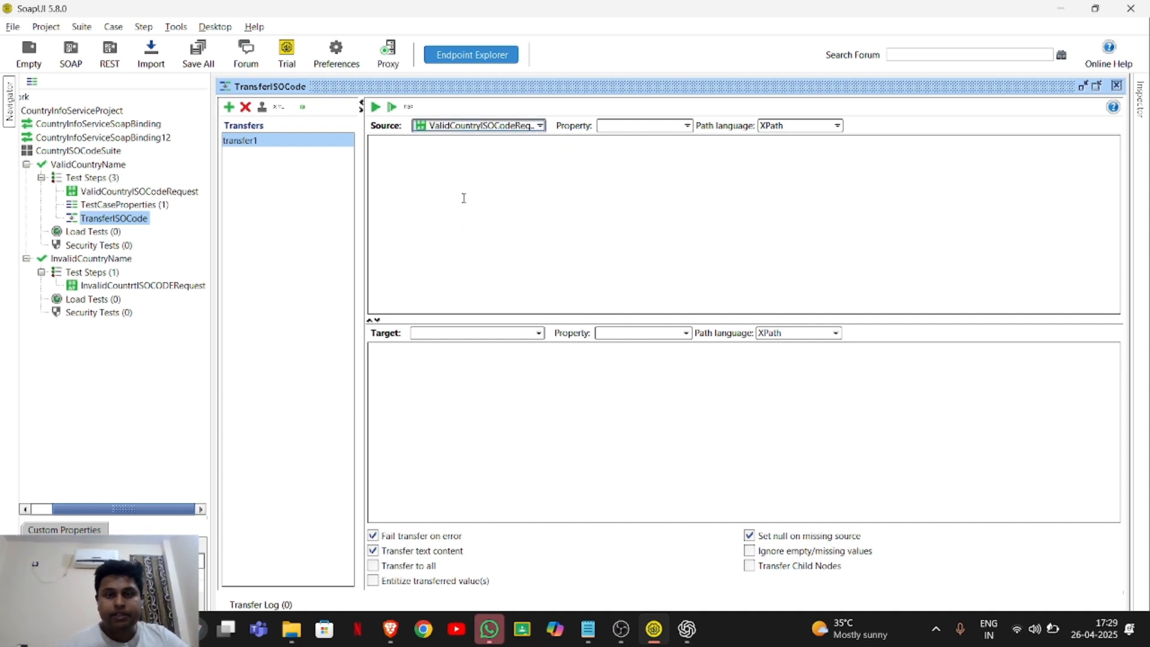
left_click(687, 126)
left_click(655, 142)
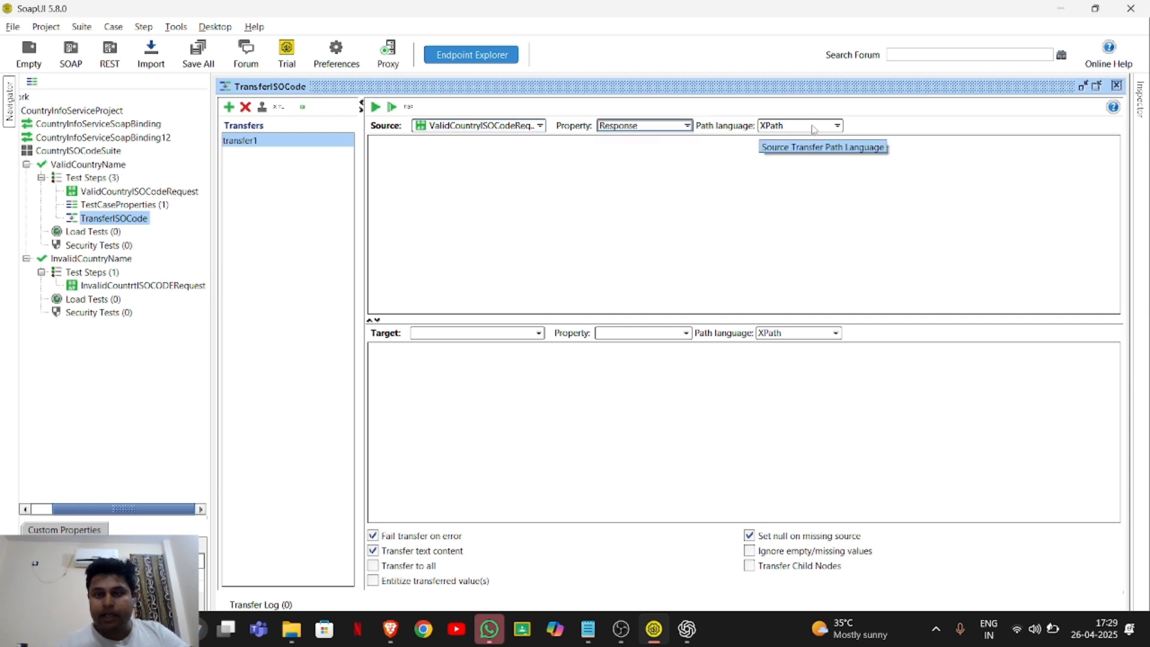
Set the target of transfer1 to the ISOCode property of TestCaseProperties and run the transfer.
left_click(493, 335)
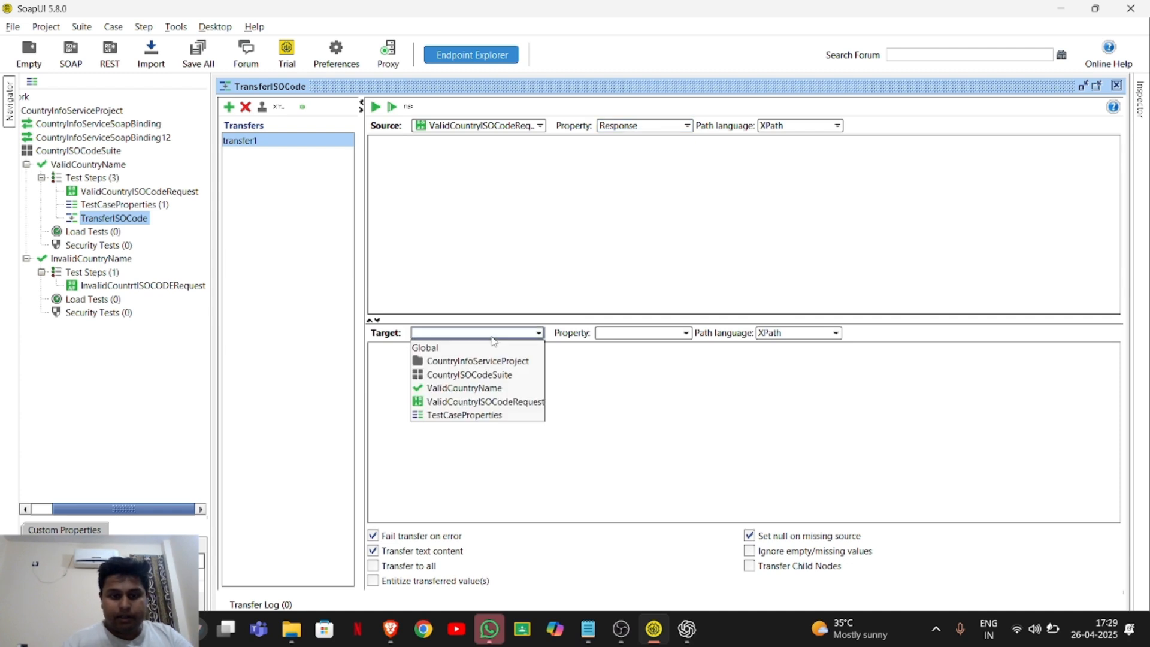
left_click(465, 414)
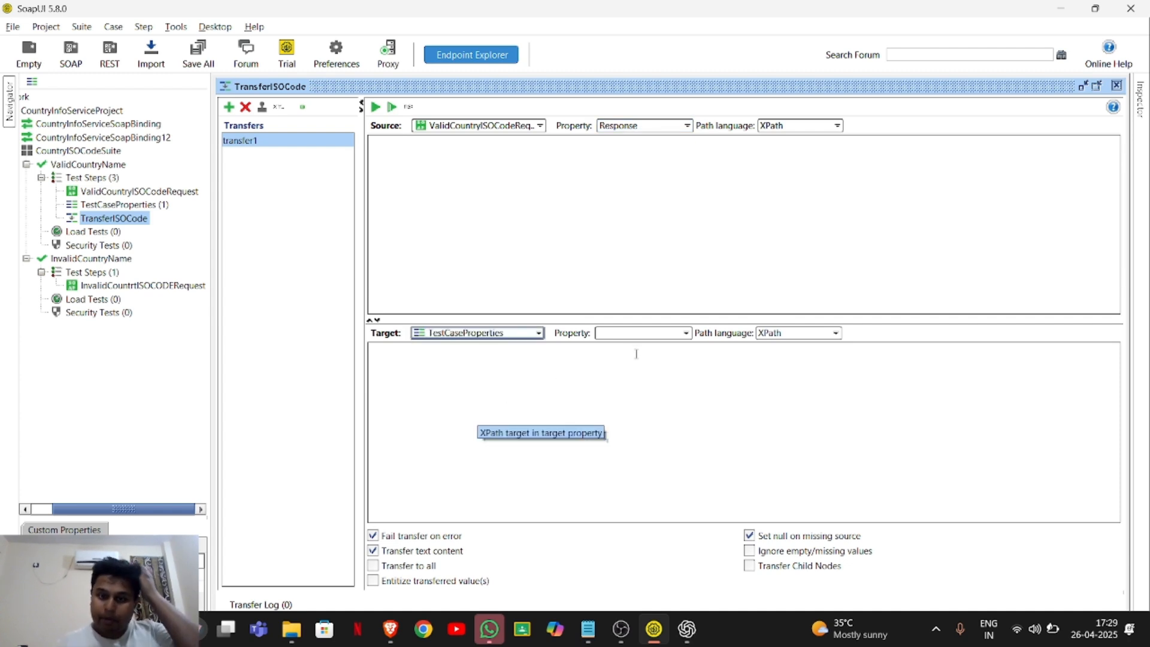
left_click(658, 334)
left_click(652, 348)
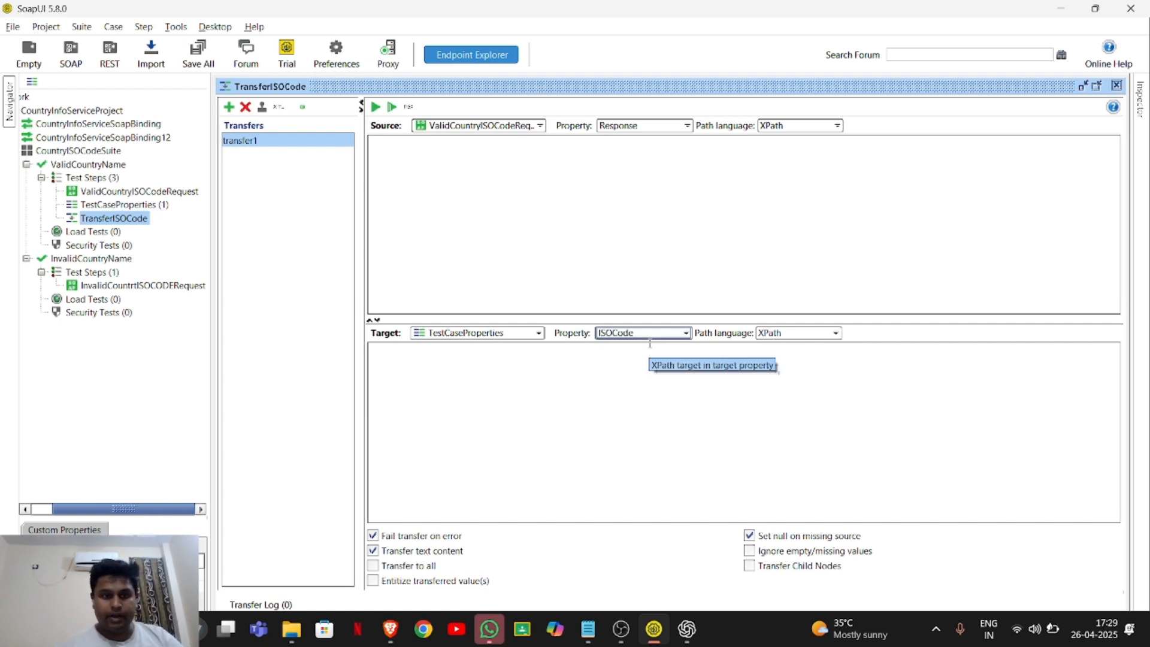
left_click(376, 106)
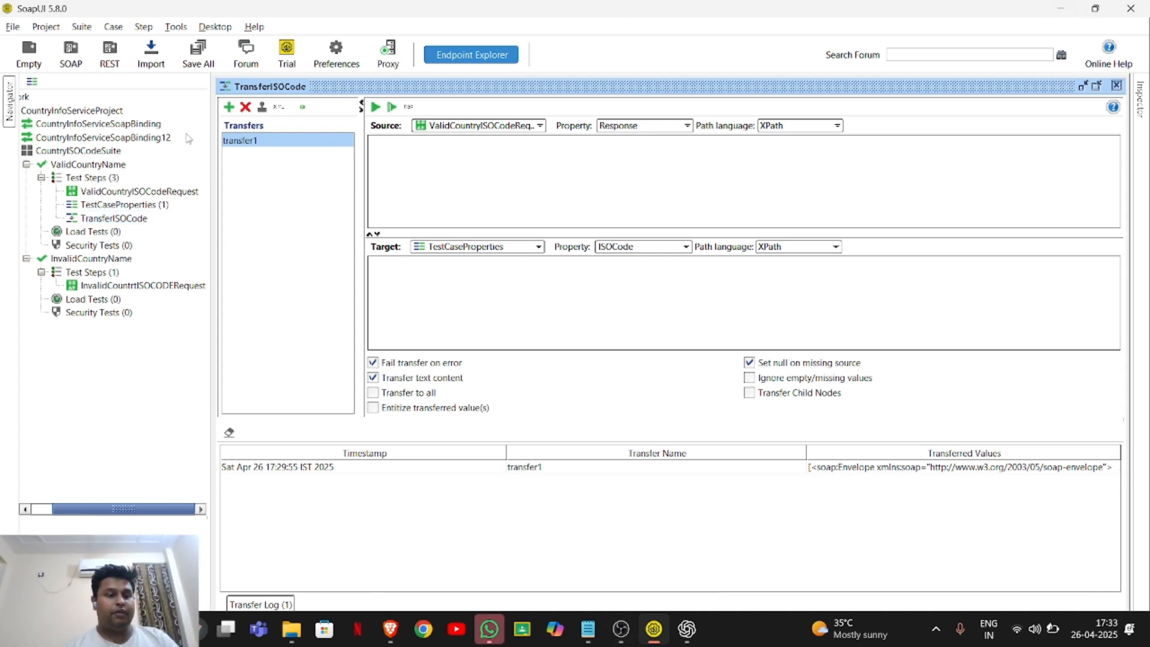
Start a new SOAP request step named FullCountryInfoRequest in the ValidCountryName test case.
left_click(107, 165)
right_click(107, 169)
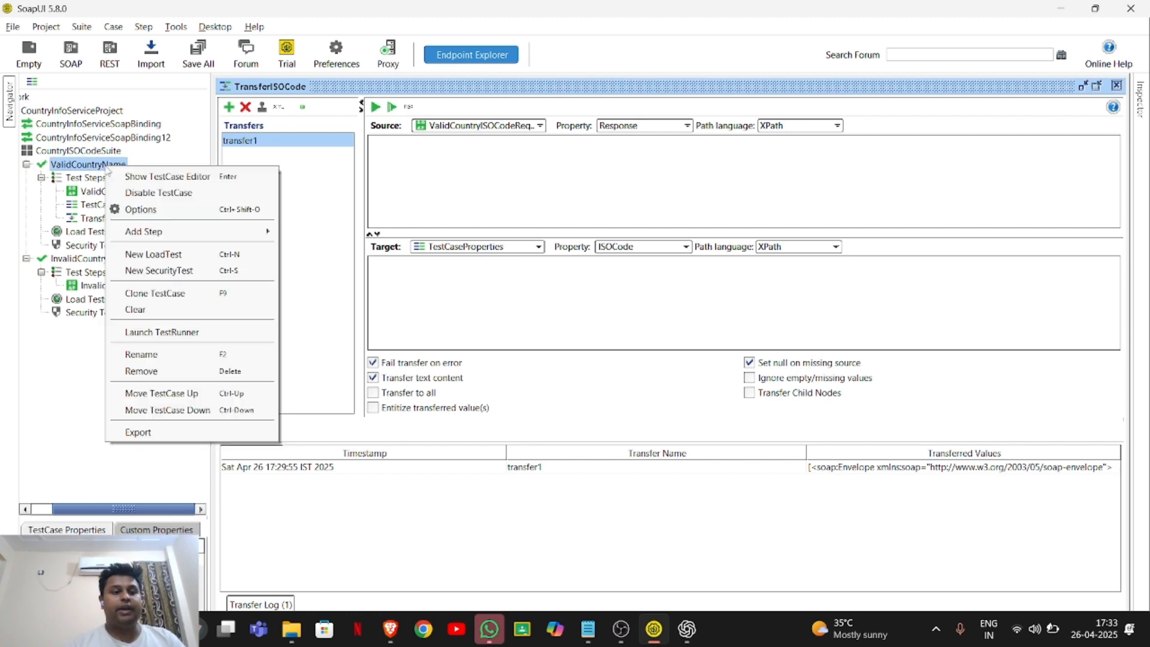
mouse_move(250, 234)
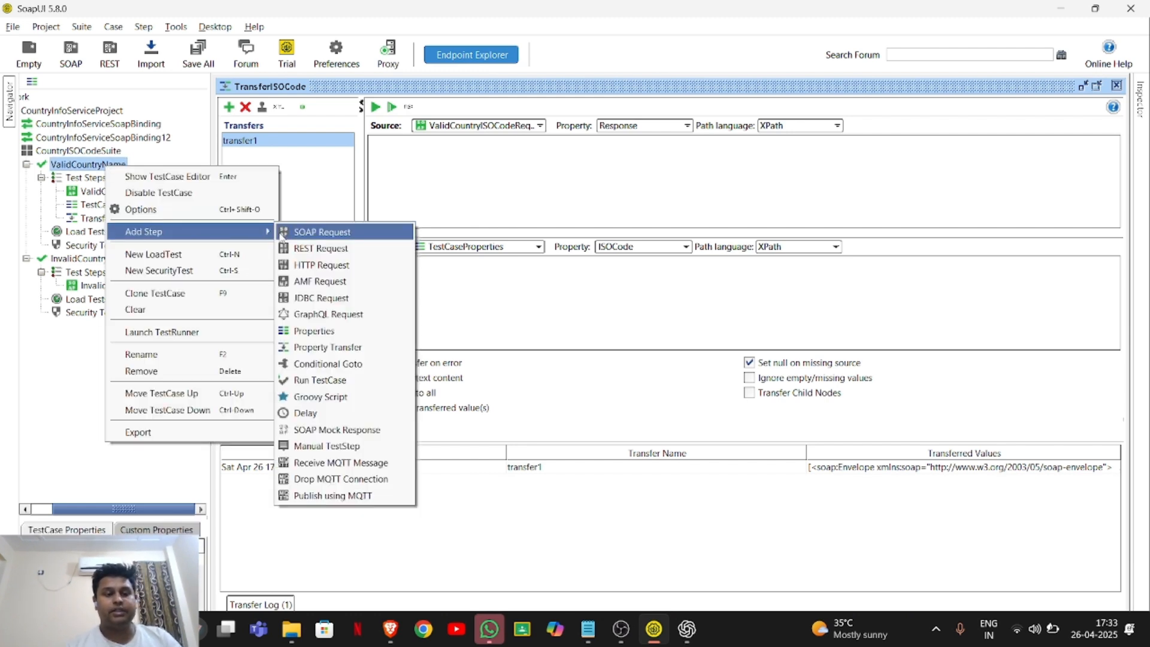
left_click(303, 234)
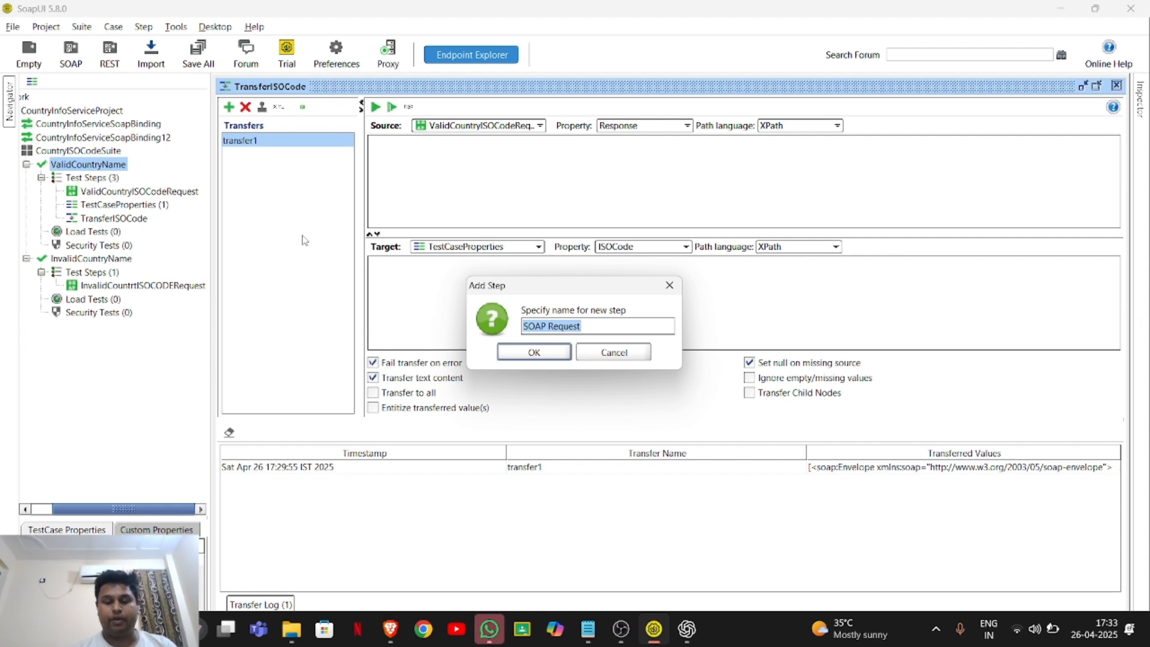
key("BackSpace")
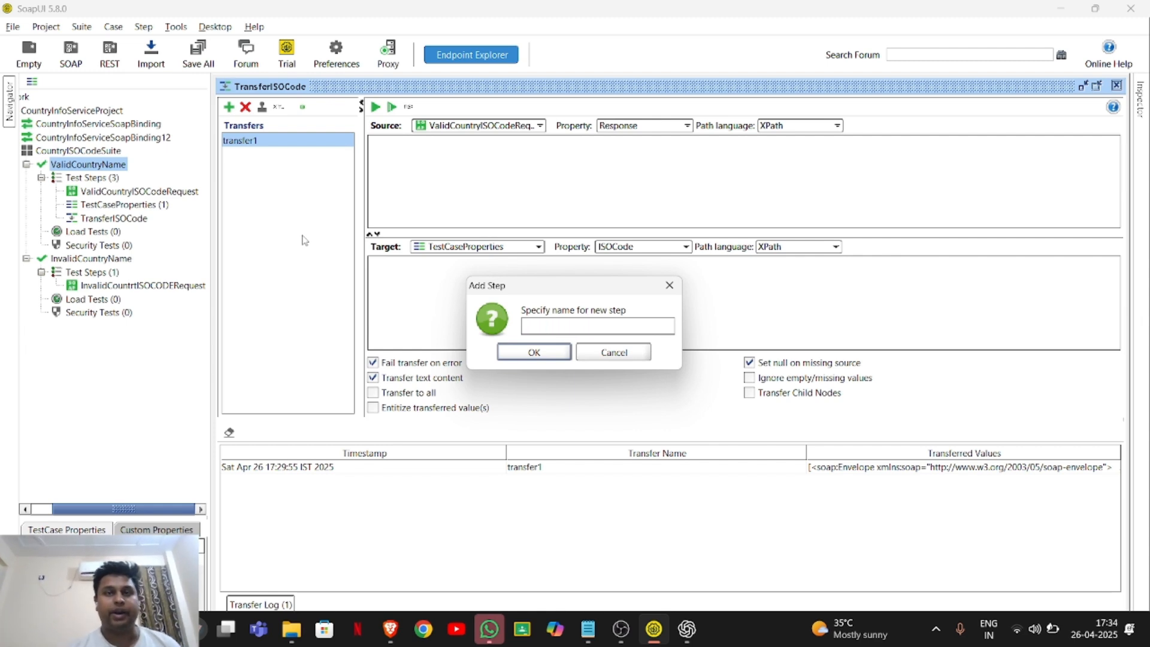
type("Fu")
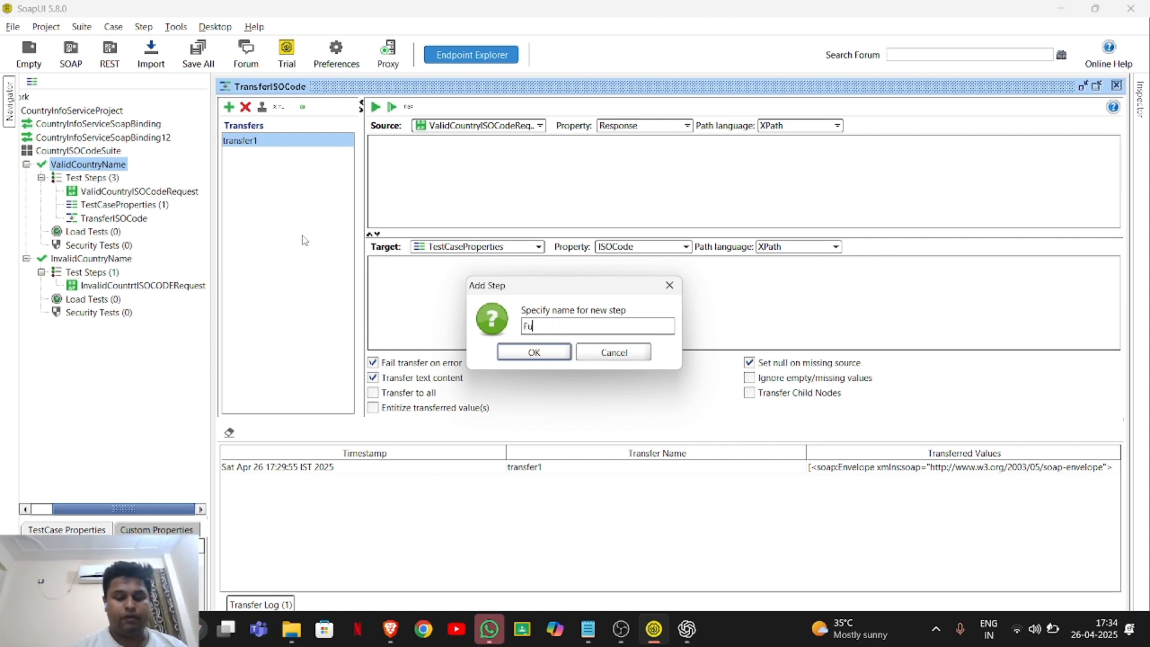
type("llCo")
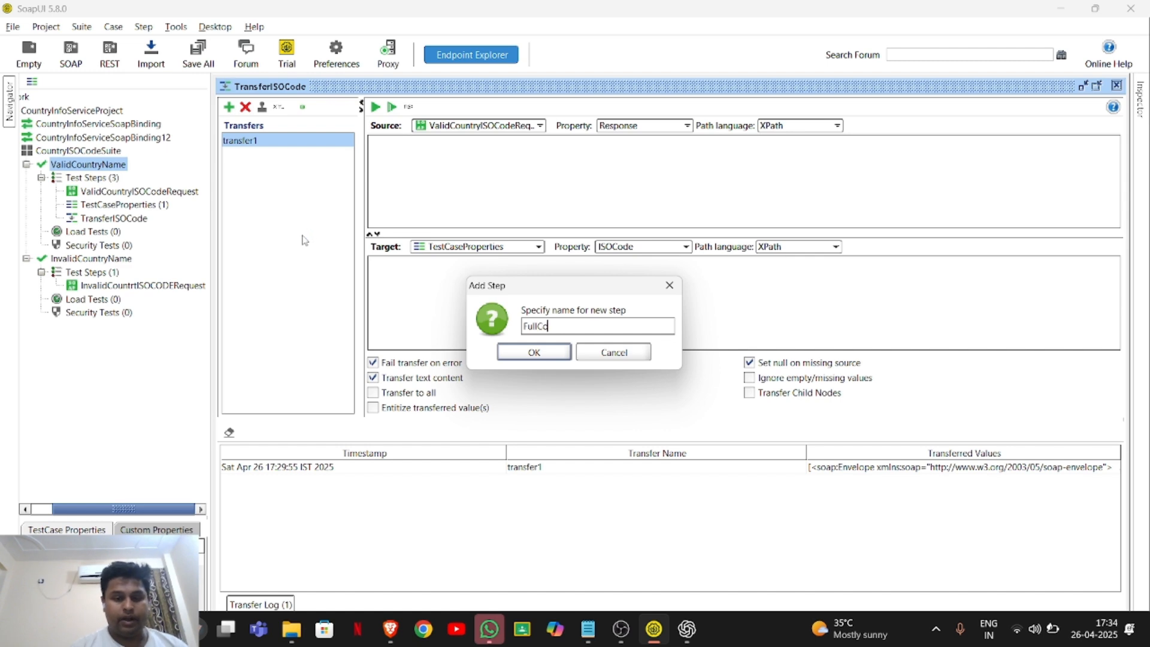
type("untr")
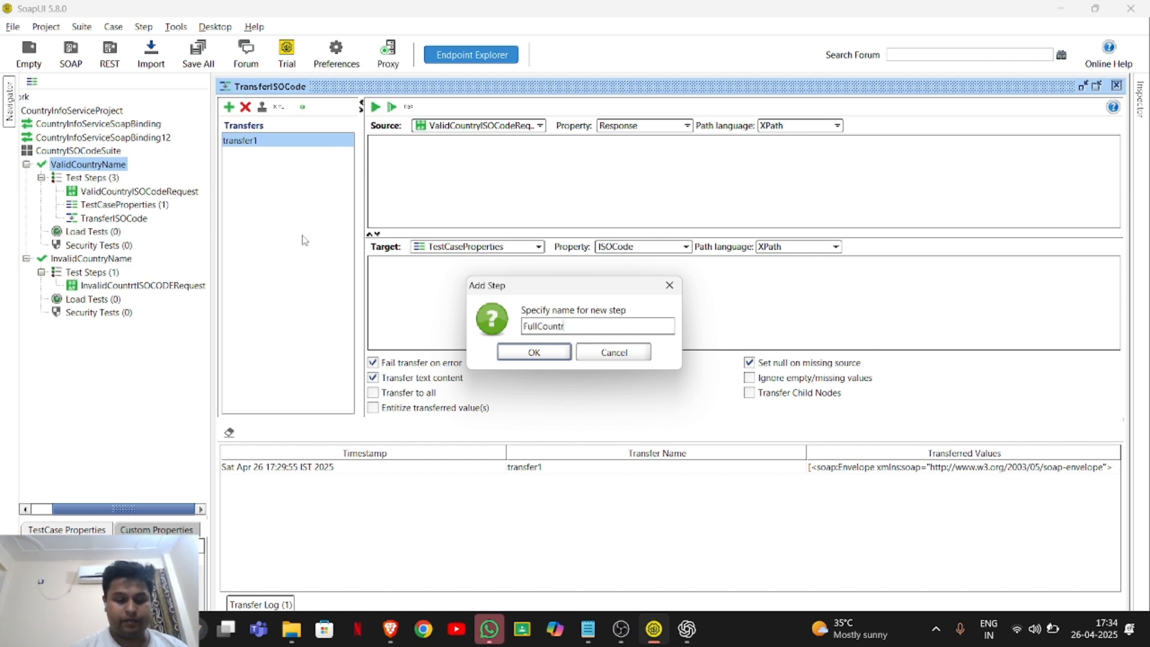
type("yInfoR")
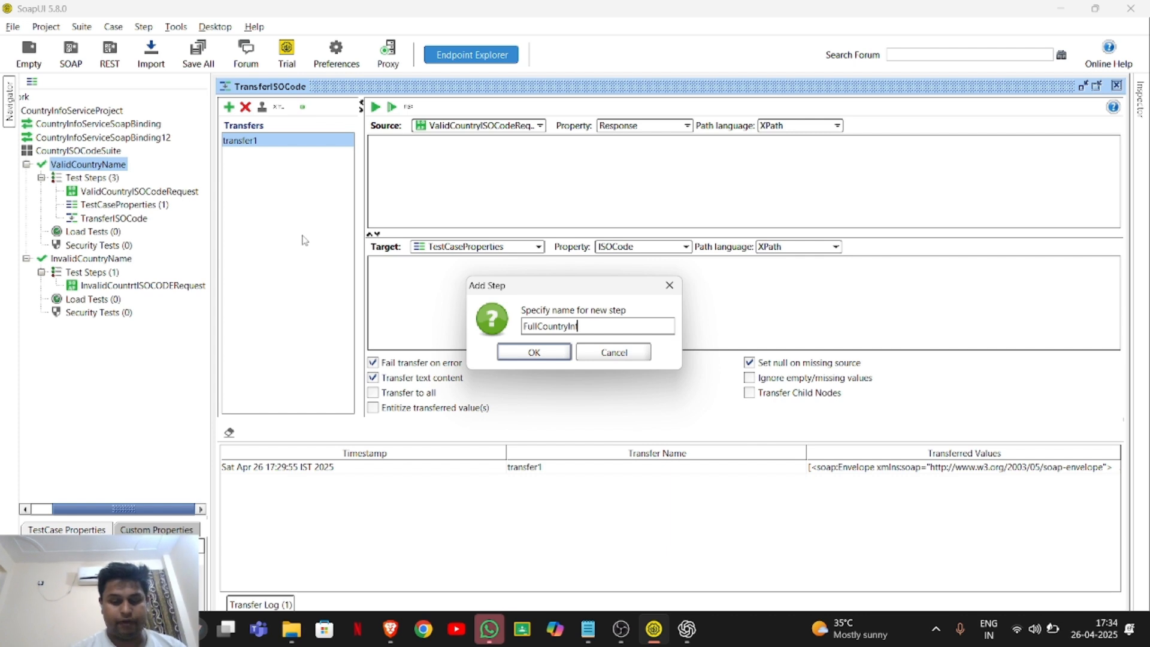
type("equest")
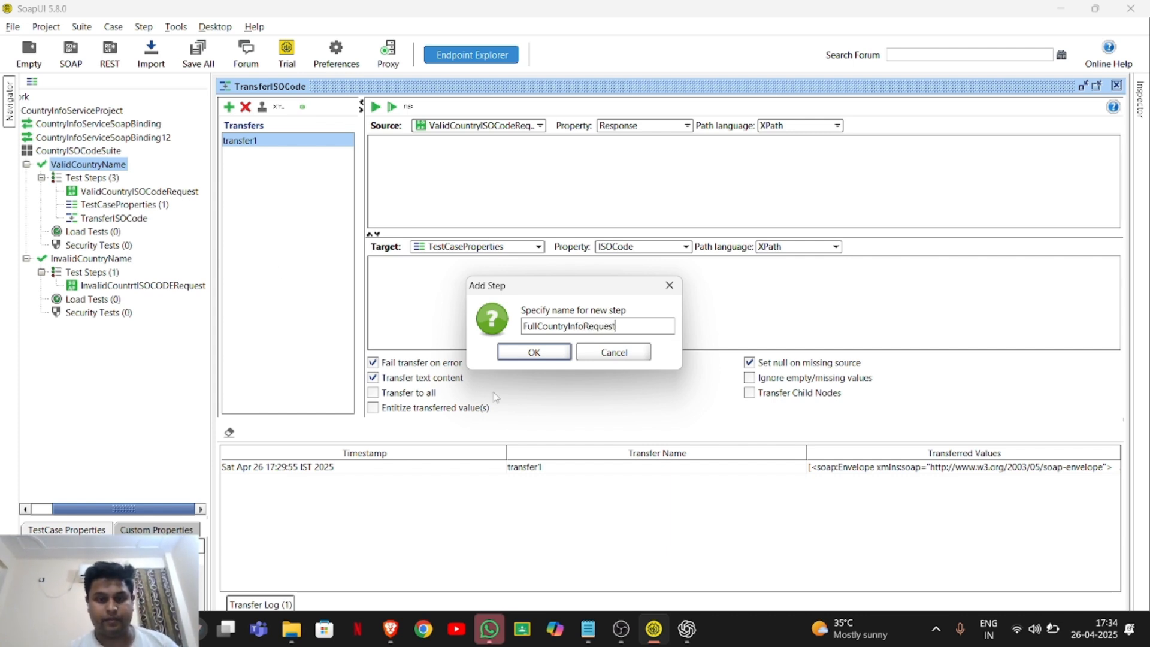
left_click(549, 360)
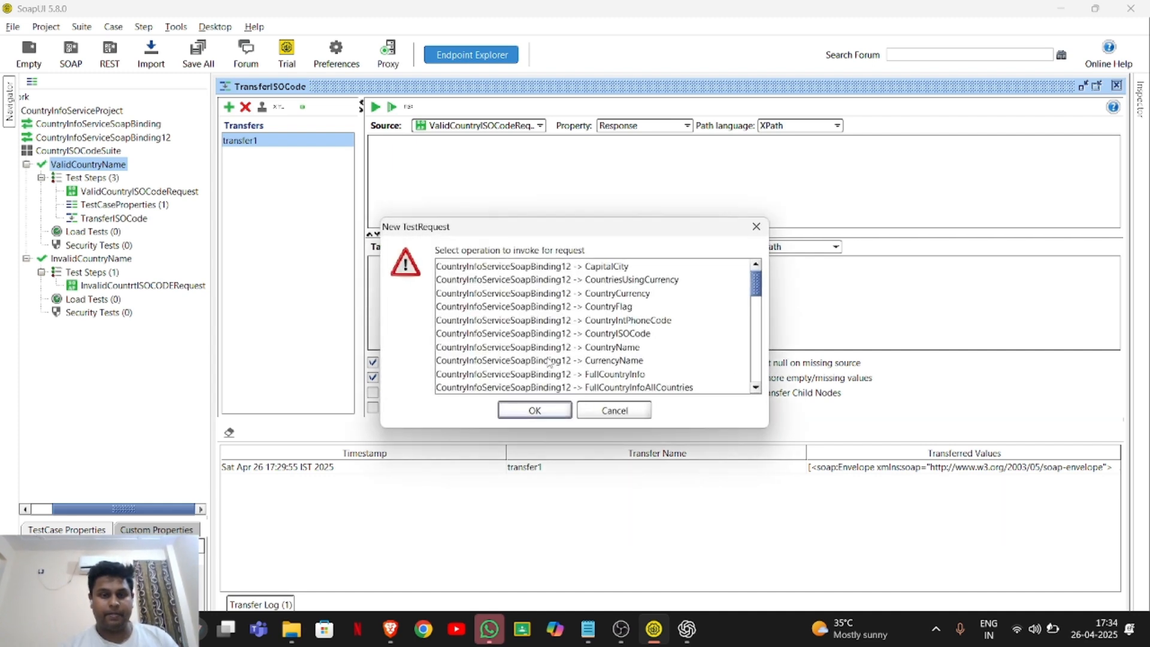
Choose the CountryInfoServiceSoapBinding12 -> FullCountryInfo operation for the new request and add it with only the SOAP response assertion enabled.
left_click(632, 375)
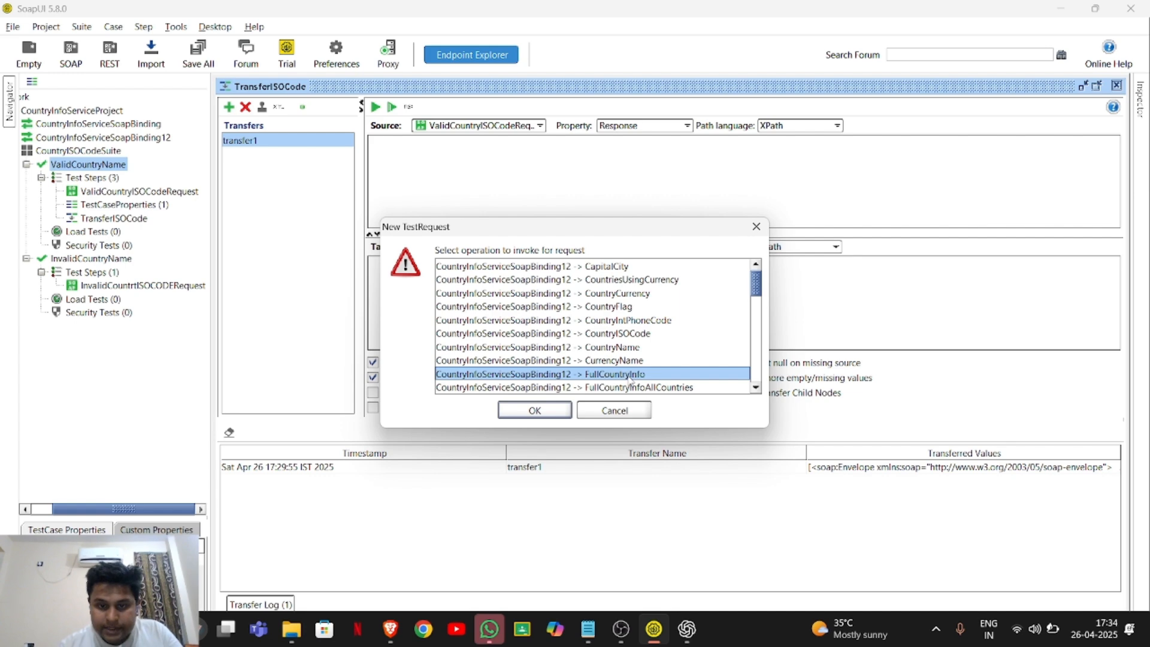
left_click(539, 414)
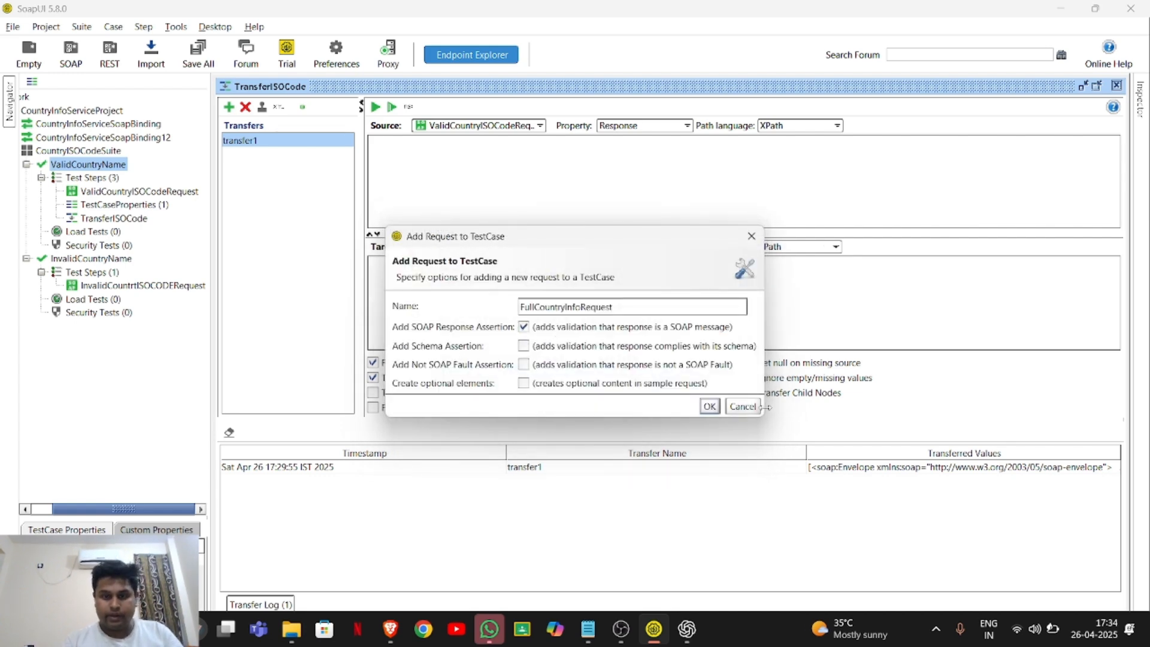
left_click(710, 408)
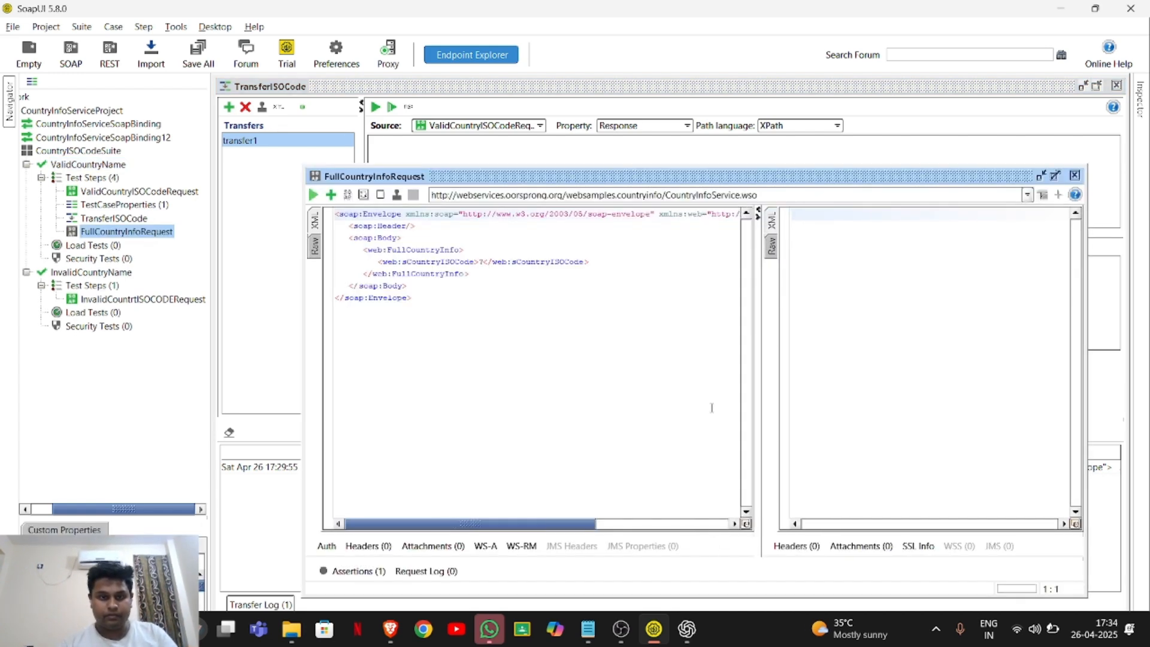
Set sCountryISOCode in FullCountryInfoRequest to ${#TestCase#ISOCode} and run the request to view its XML response.
left_click(485, 264)
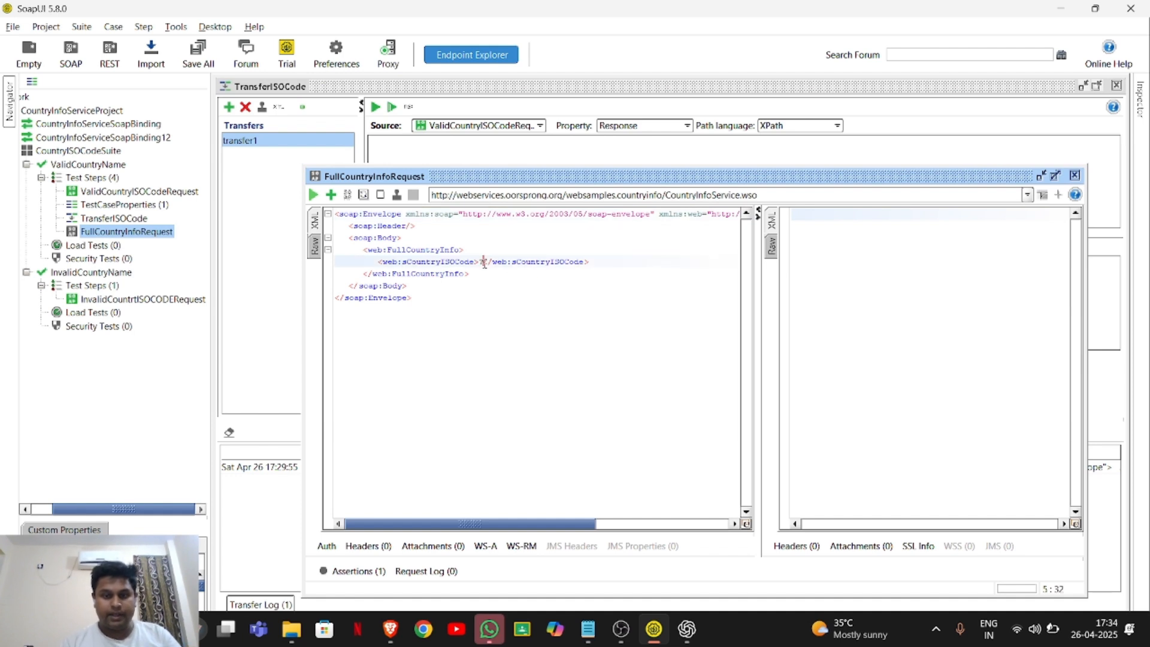
key("BackSpace")
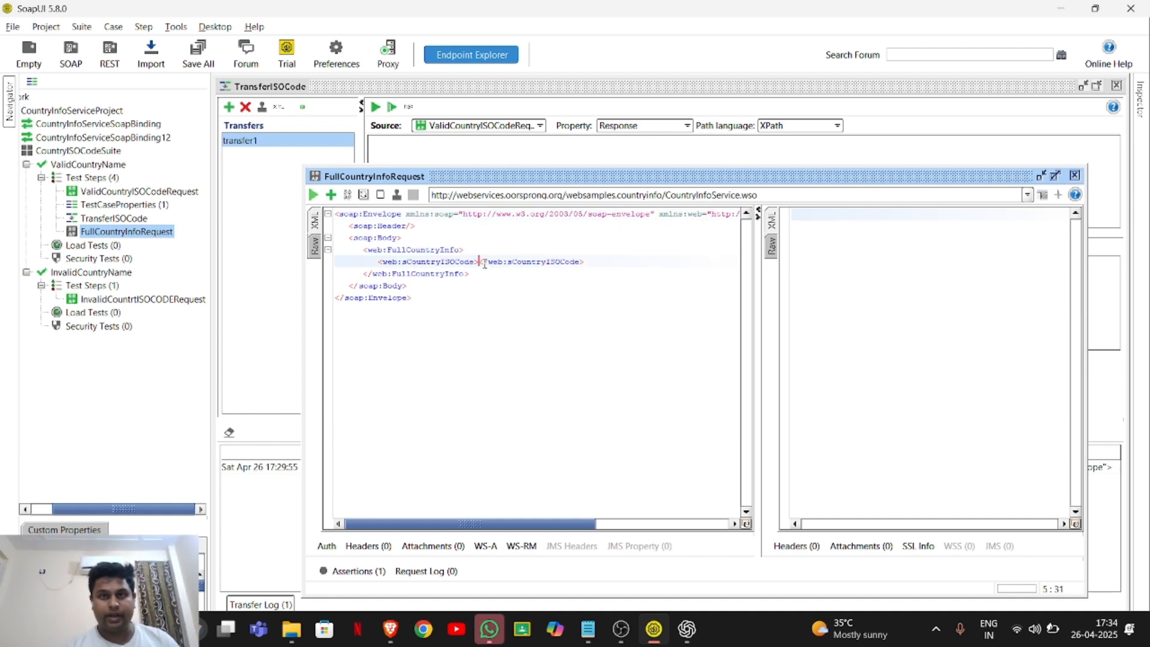
type("$")
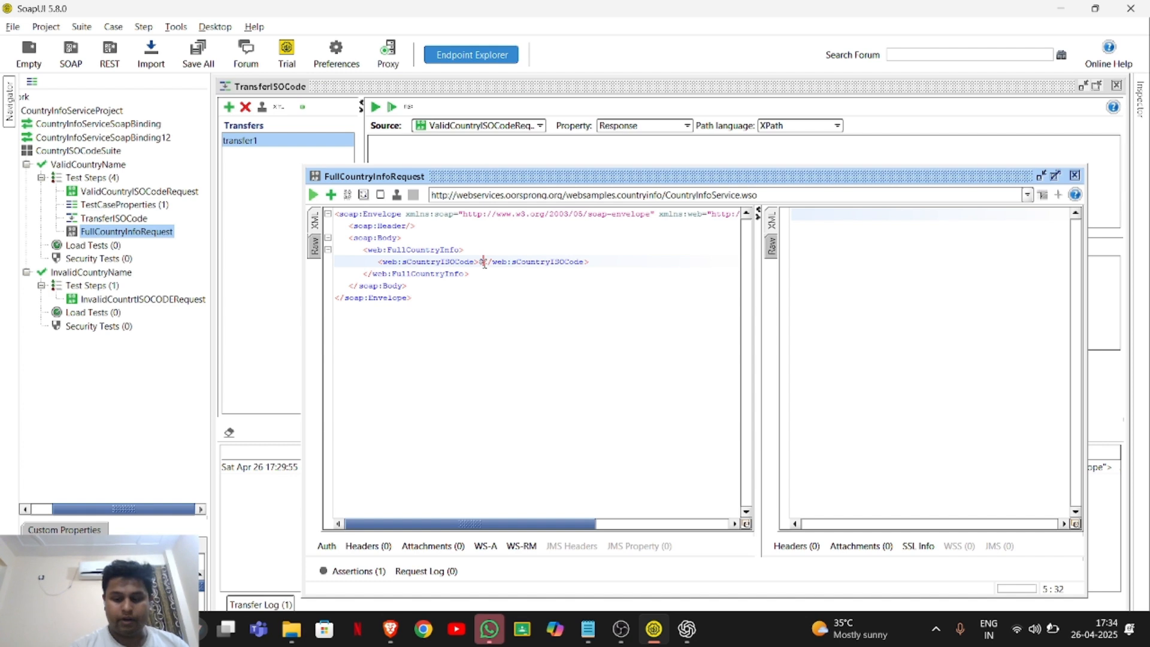
type("{}")
key("Left")
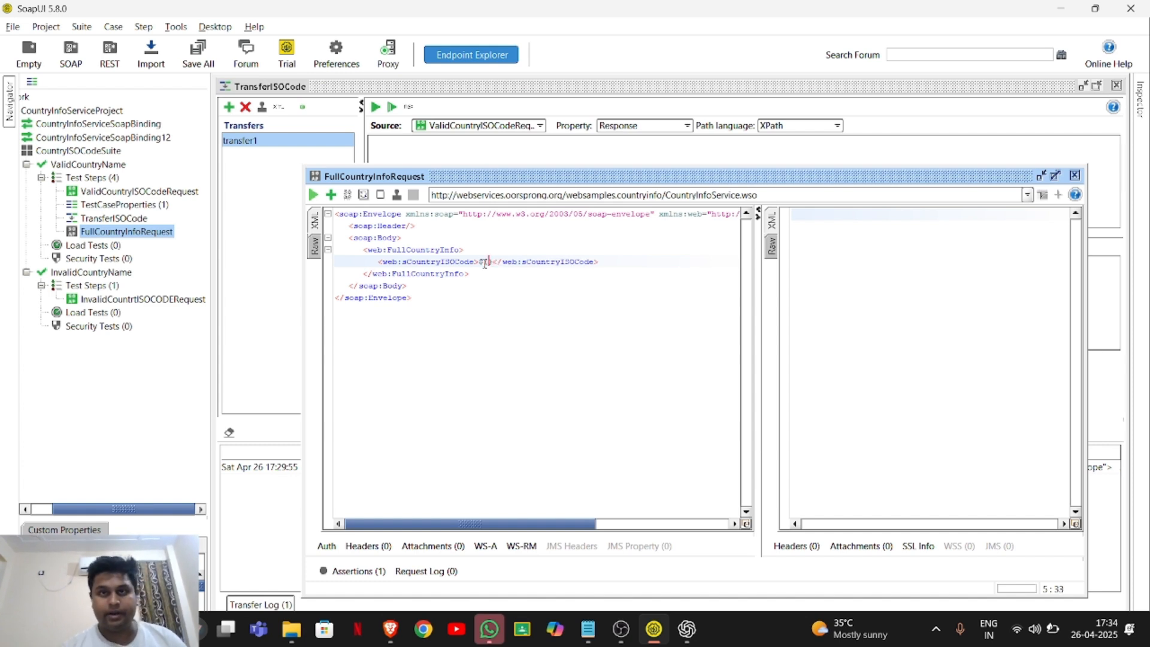
type("#")
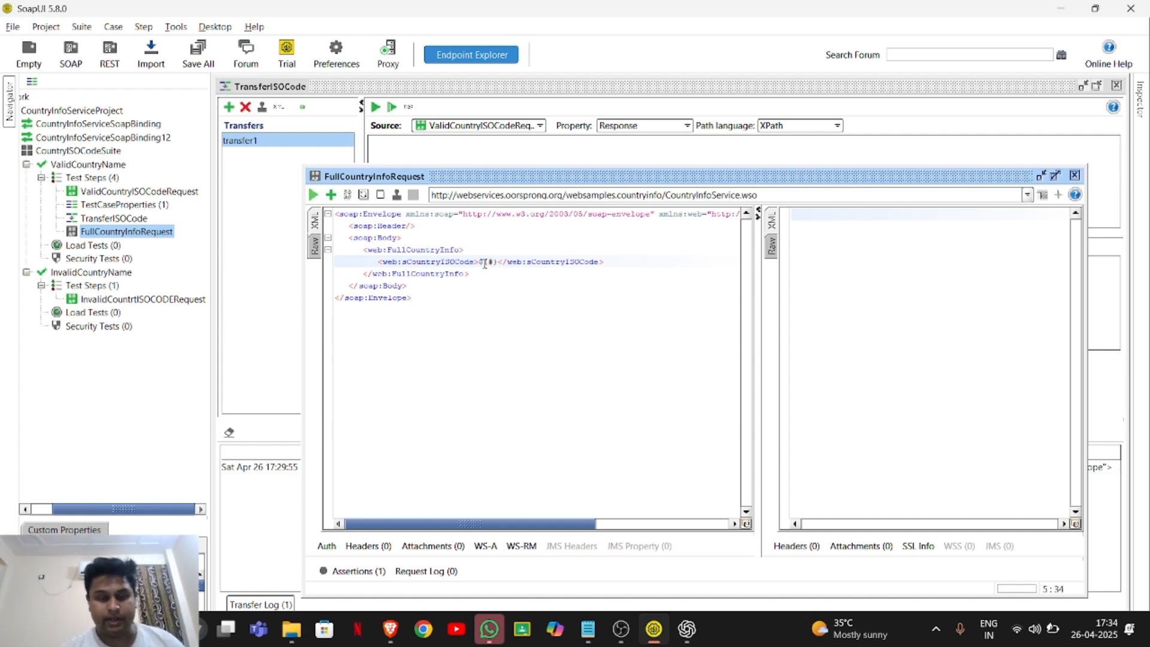
type("Test")
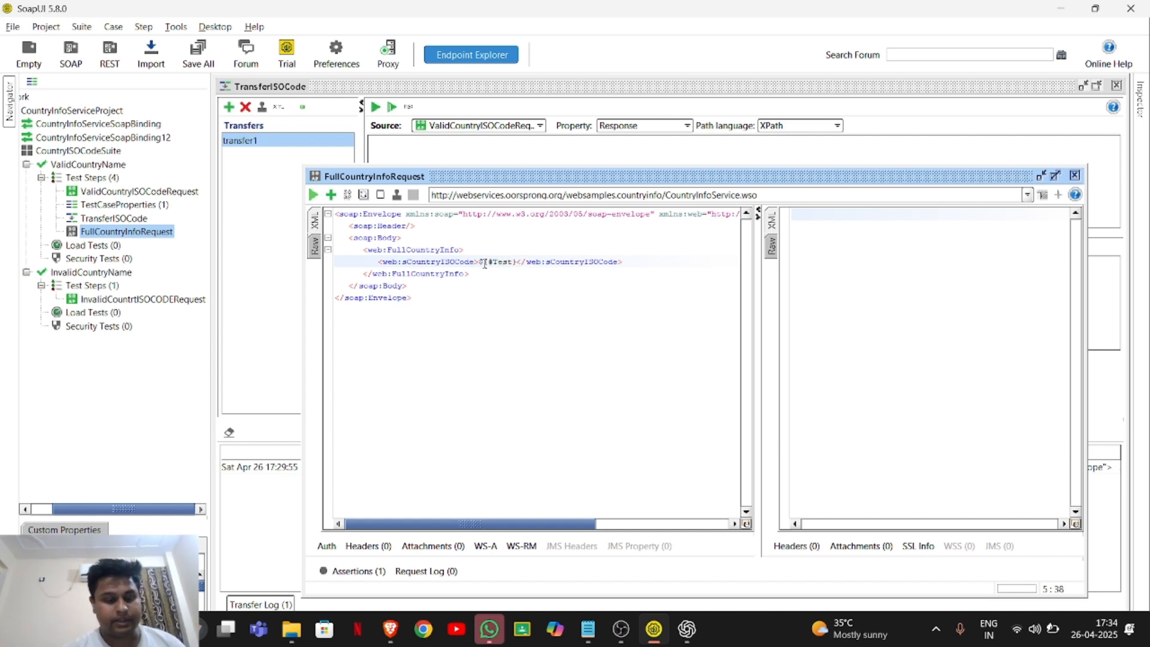
type("Case#")
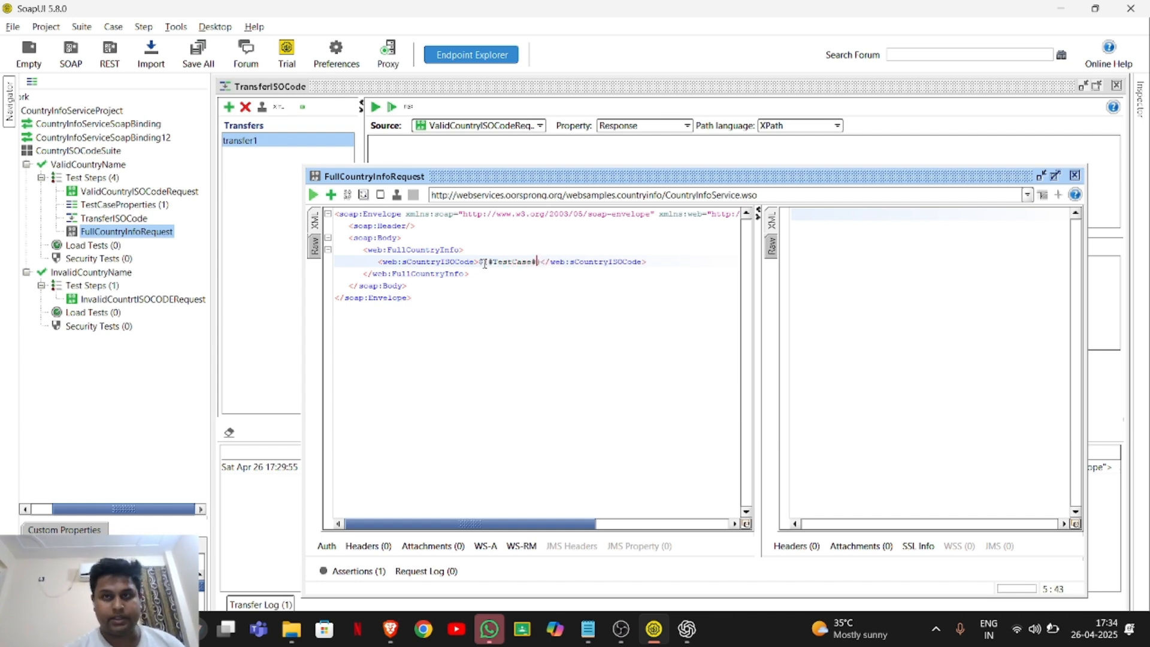
type("ISOC")
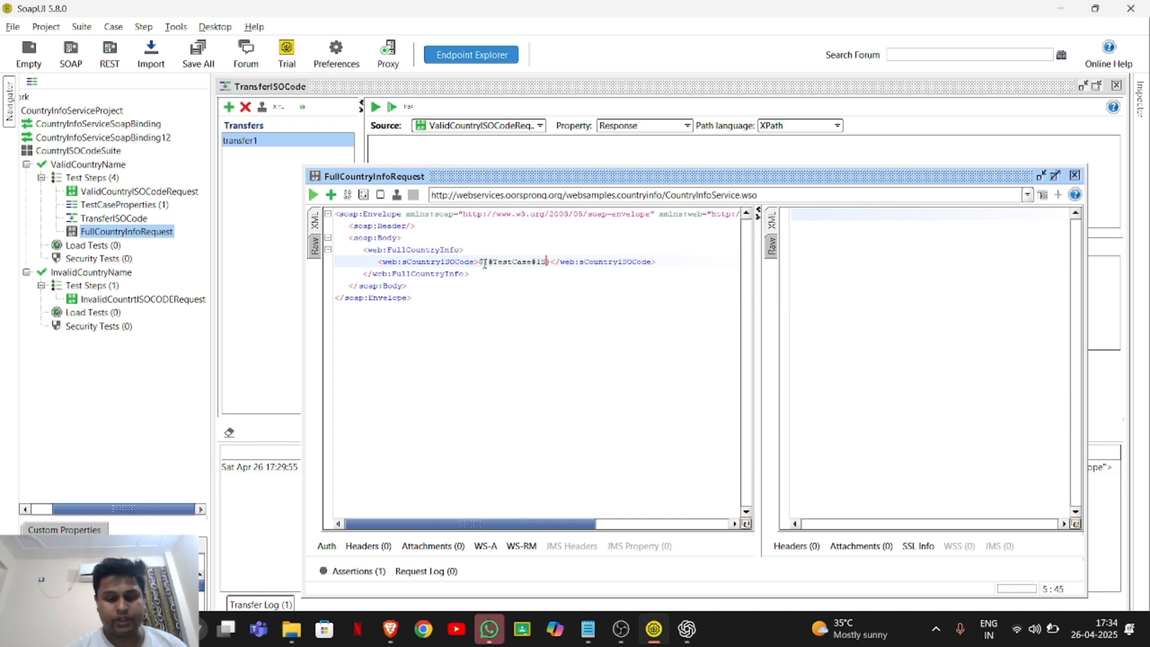
type("ode}")
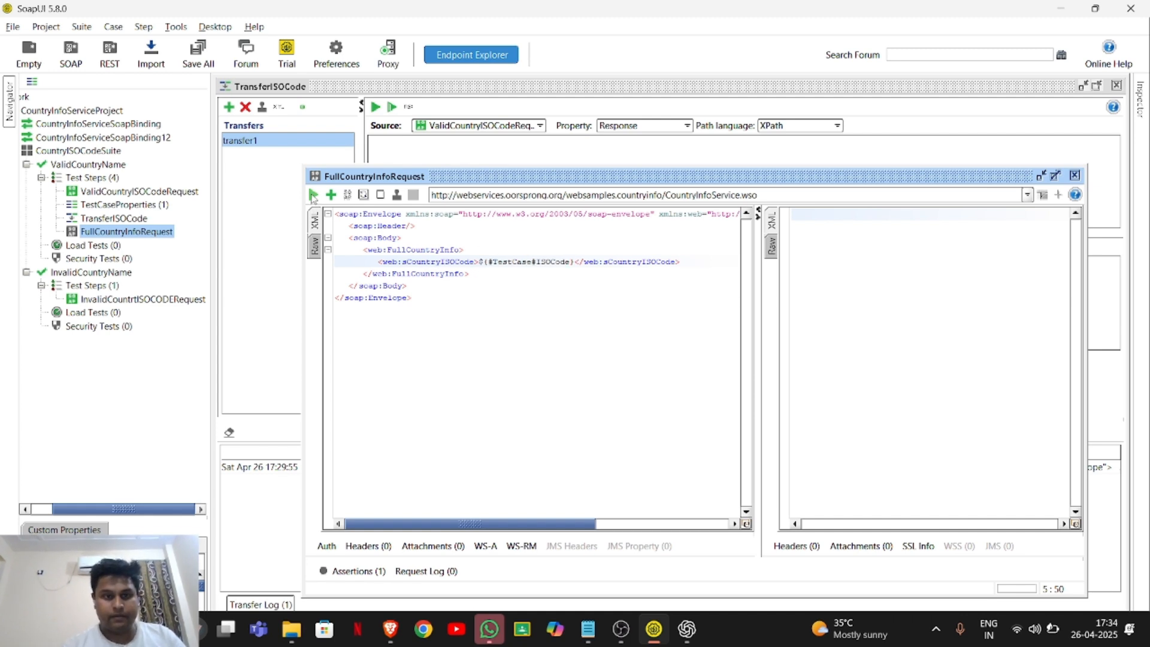
left_click(313, 194)
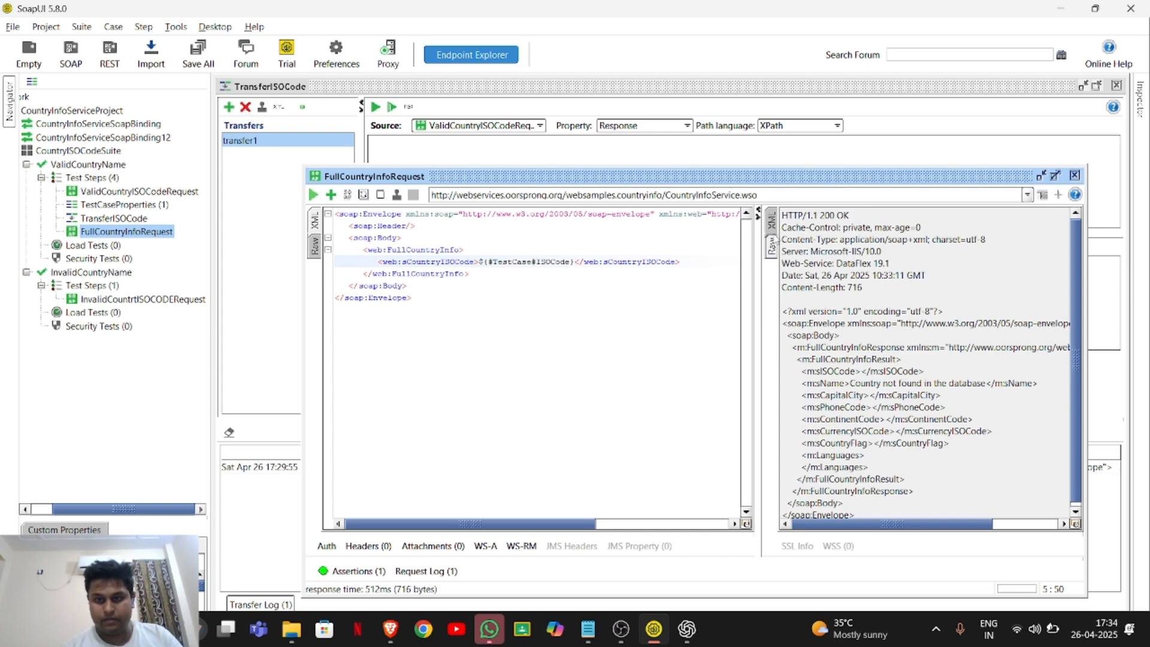
left_click(771, 222)
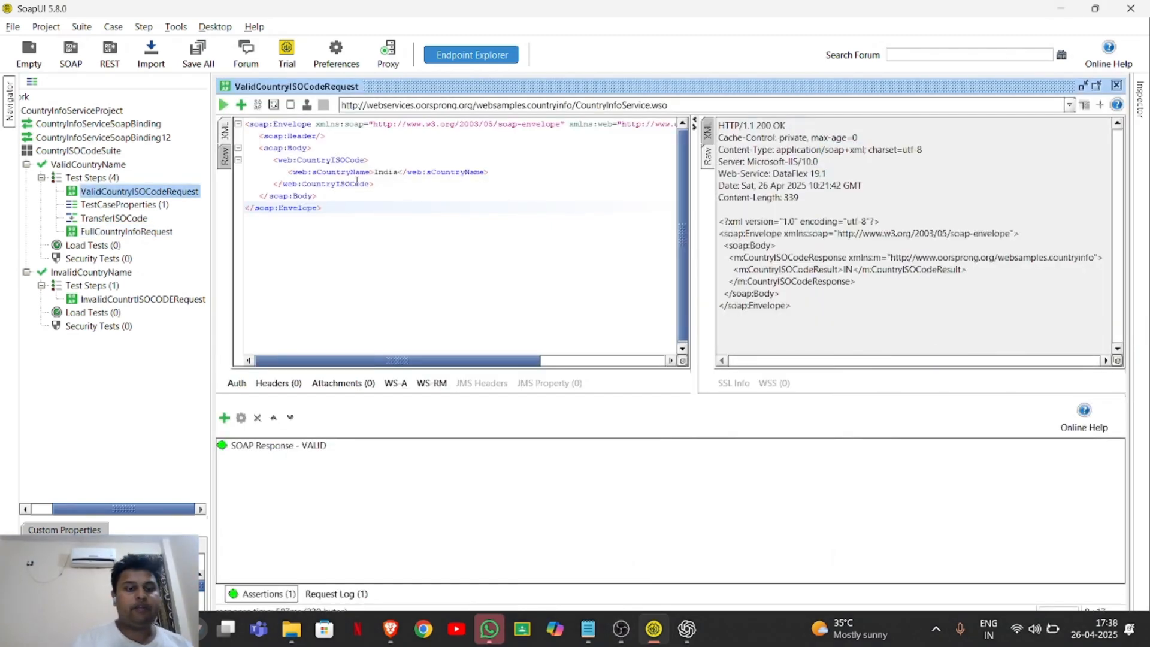
Add a Response SLA assertion with a maximum response time of 1000 ms to ValidCountryISOCodeRequest.
left_click(224, 417)
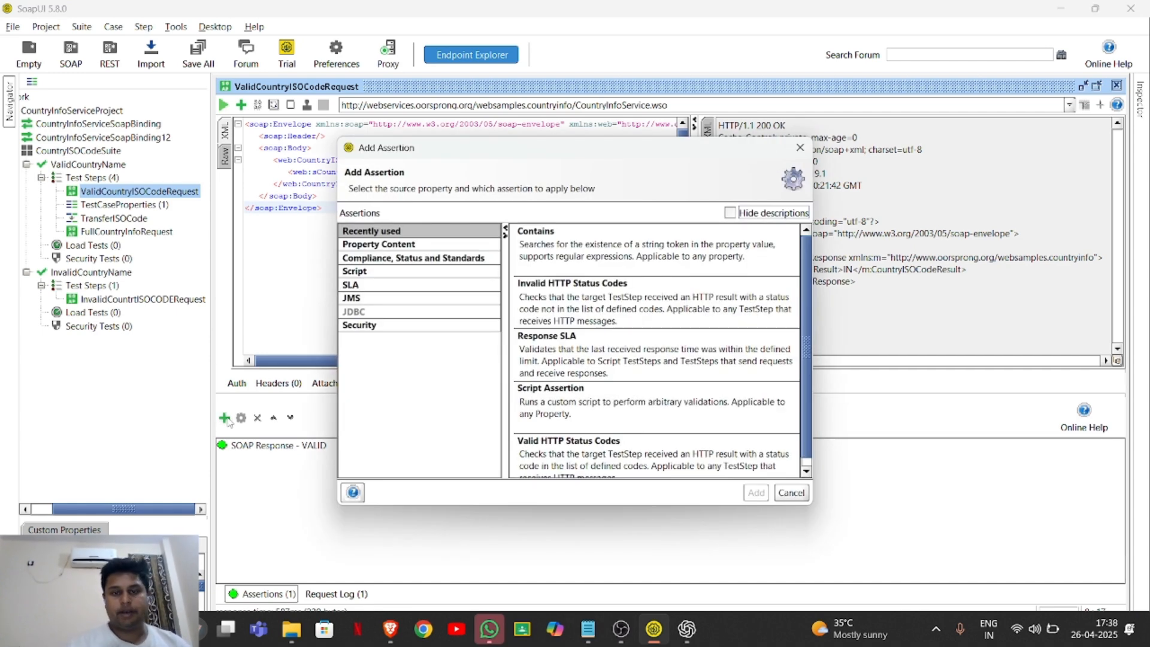
left_click(651, 348)
double_click(651, 348)
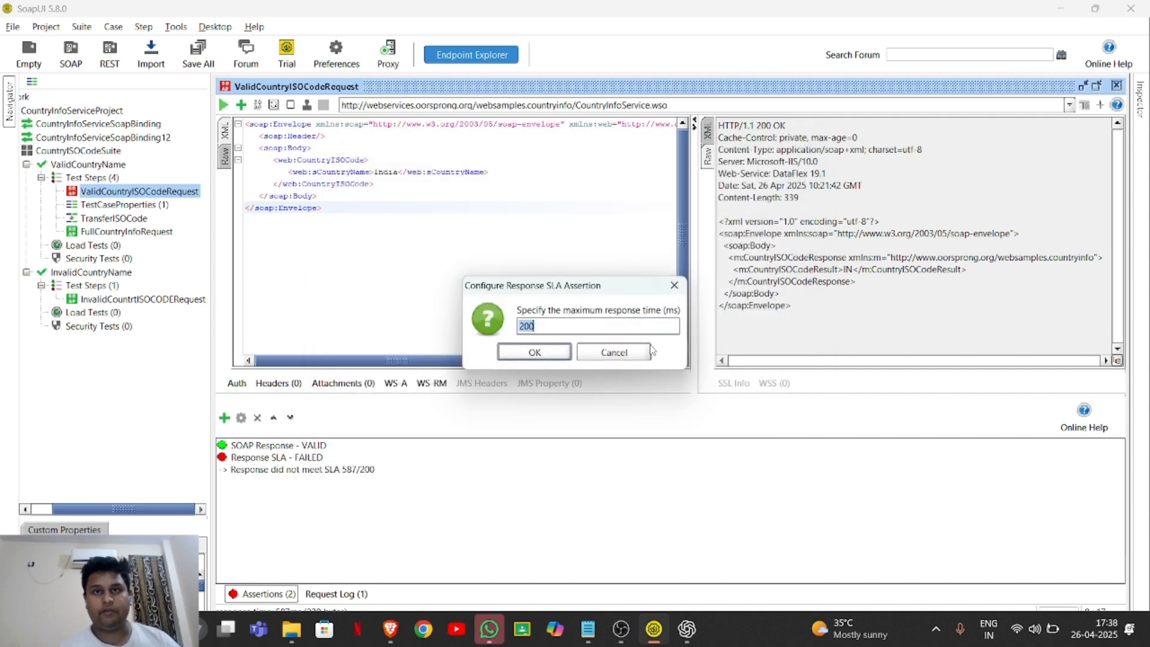
key("BackSpace")
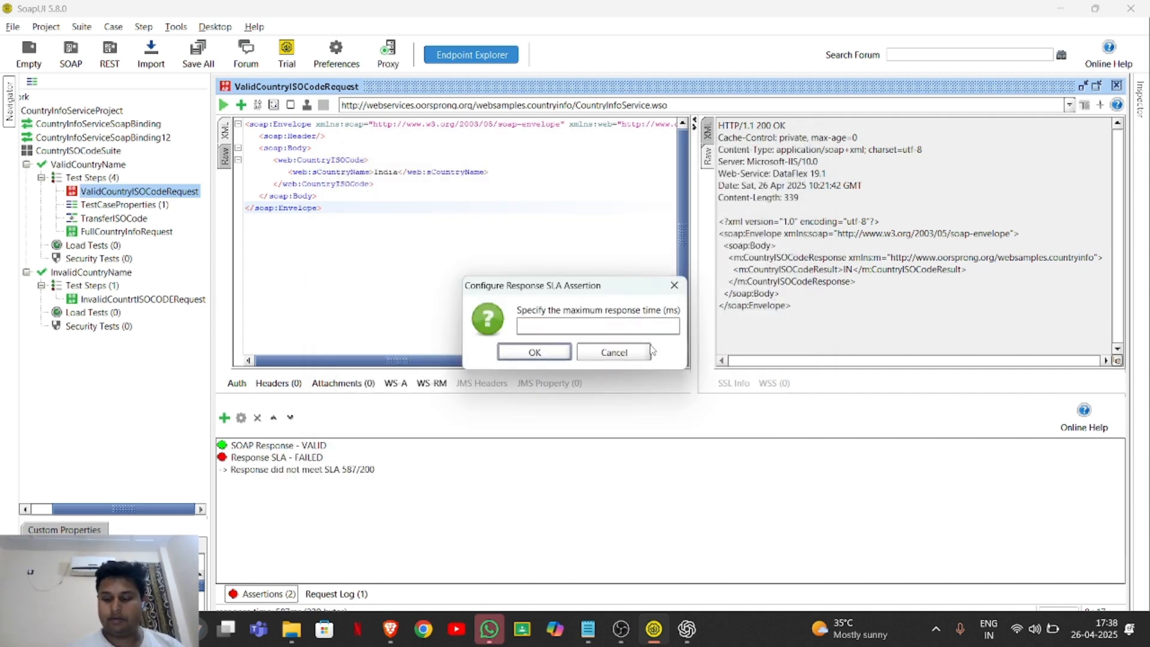
type("1000")
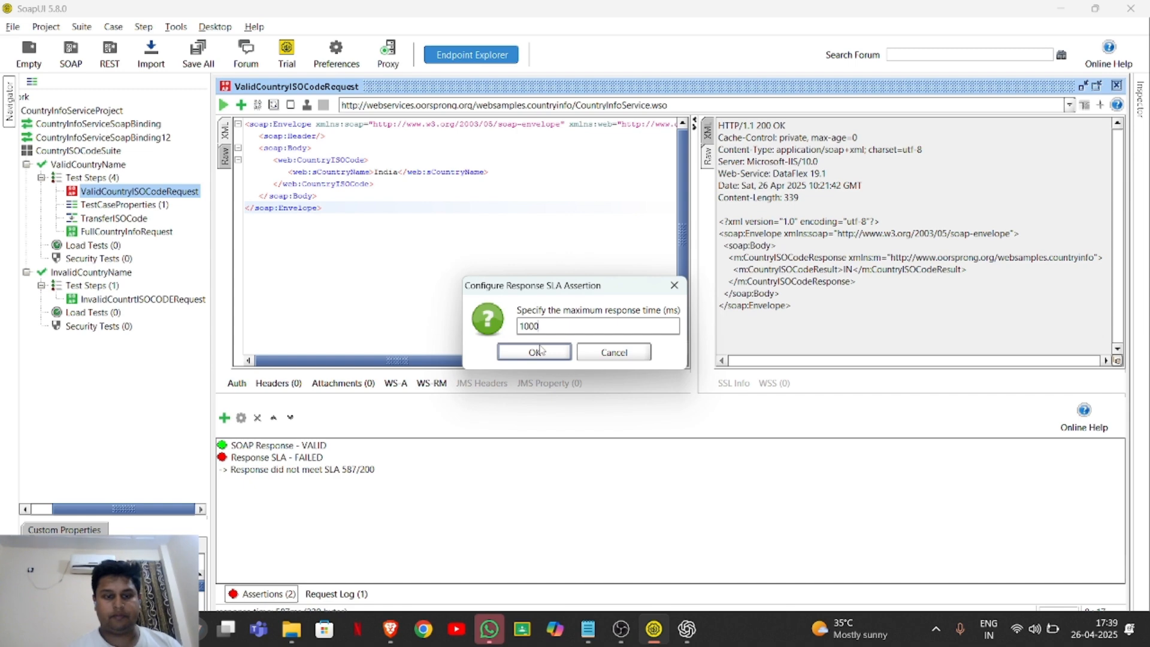
left_click(538, 352)
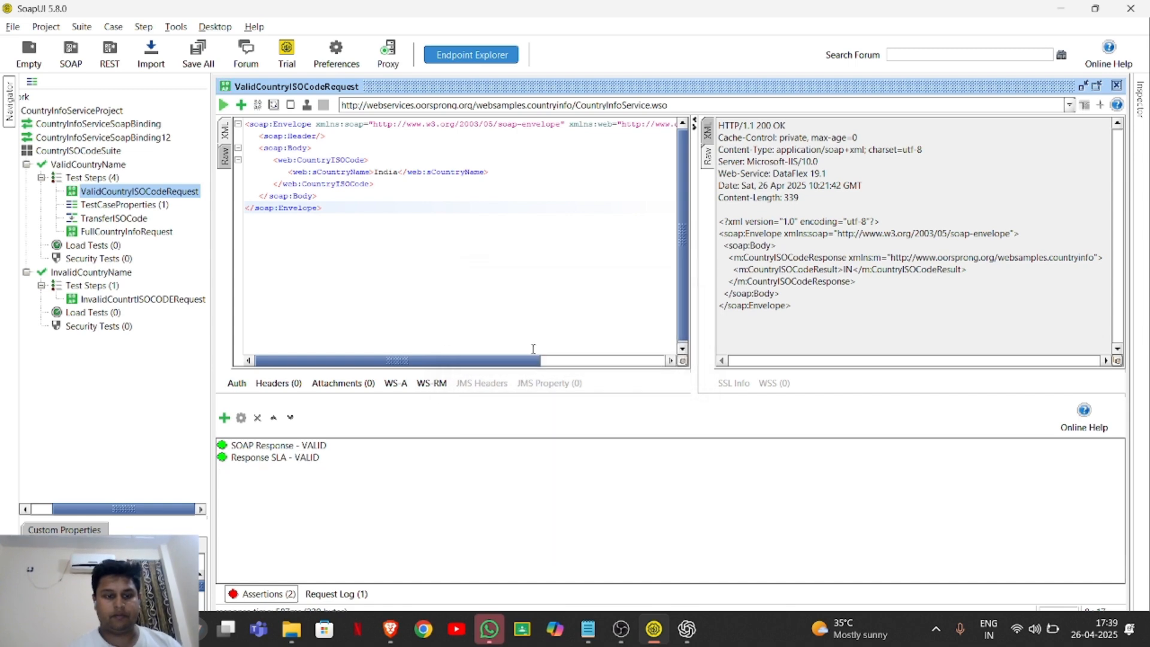
Add a Valid HTTP Status Codes assertion with code 200 to ValidCountryISOCodeRequest and run the request.
left_click(225, 417)
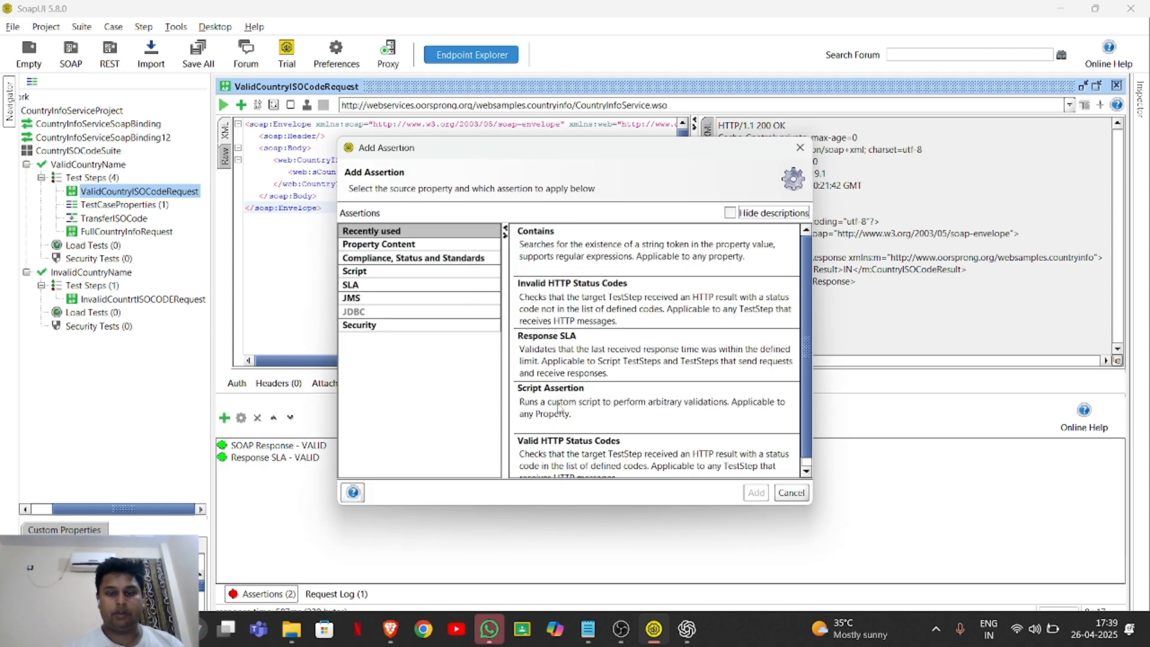
scroll(567, 430, "down", 1)
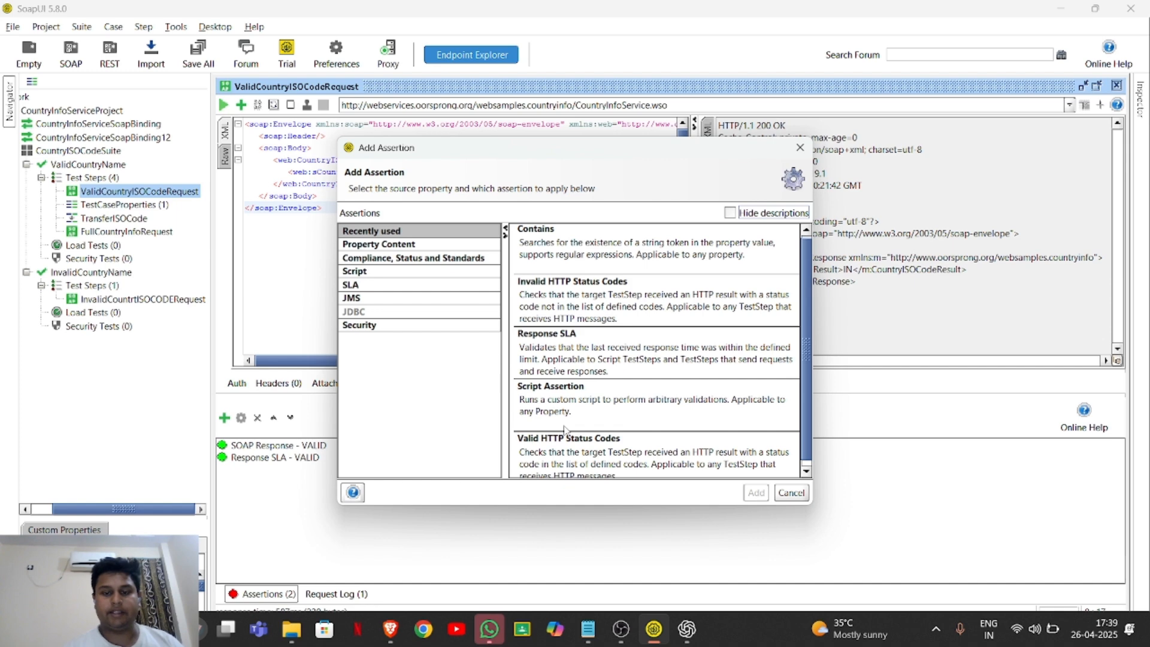
left_click(585, 455)
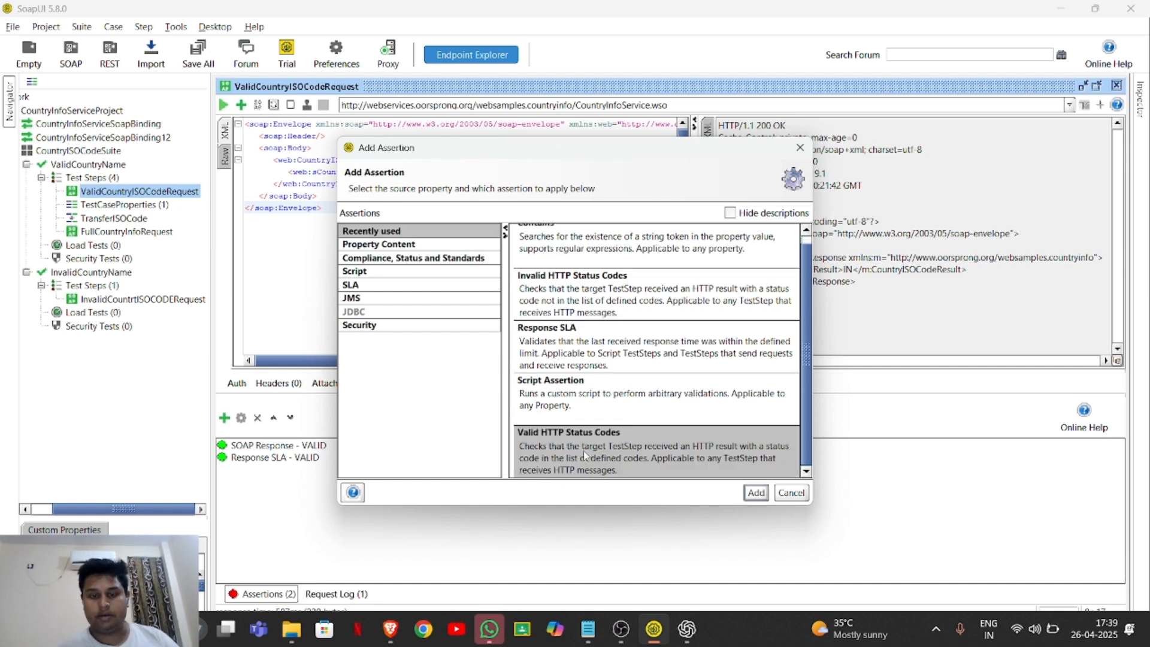
double_click(584, 454)
type("00")
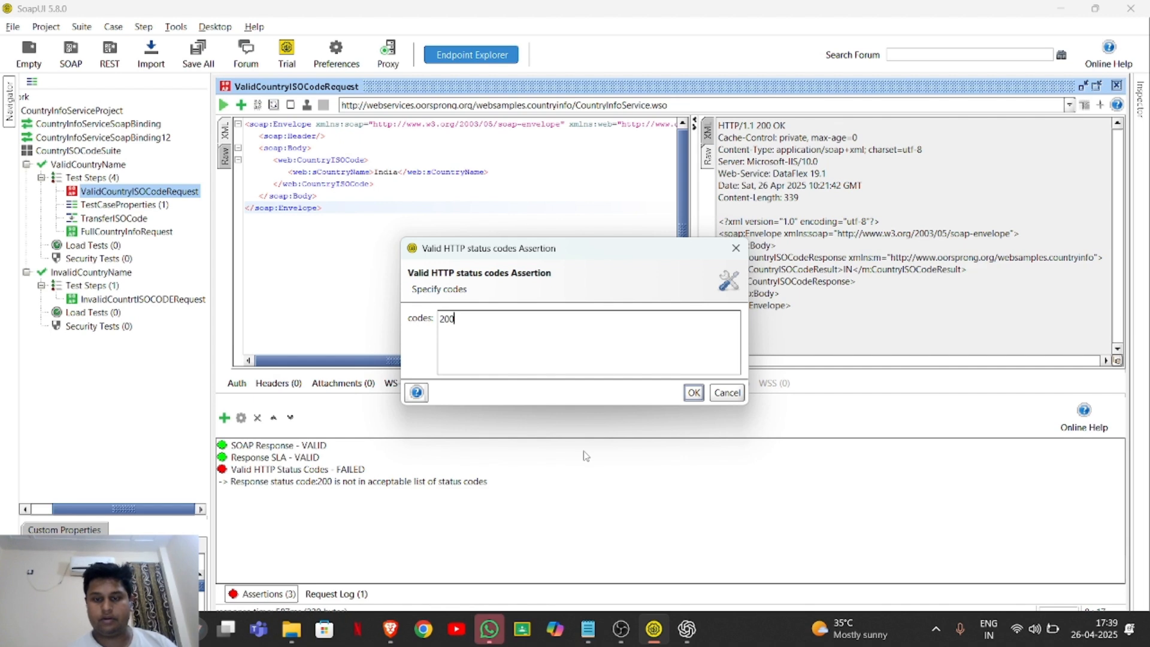
left_click(693, 392)
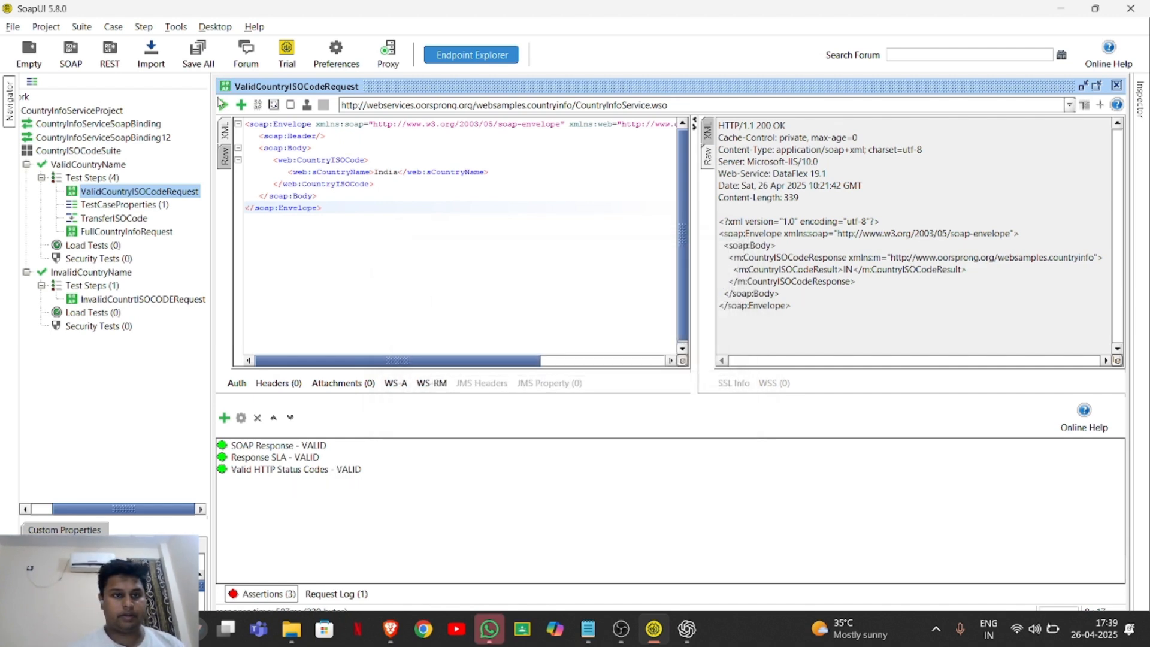
left_click(222, 105)
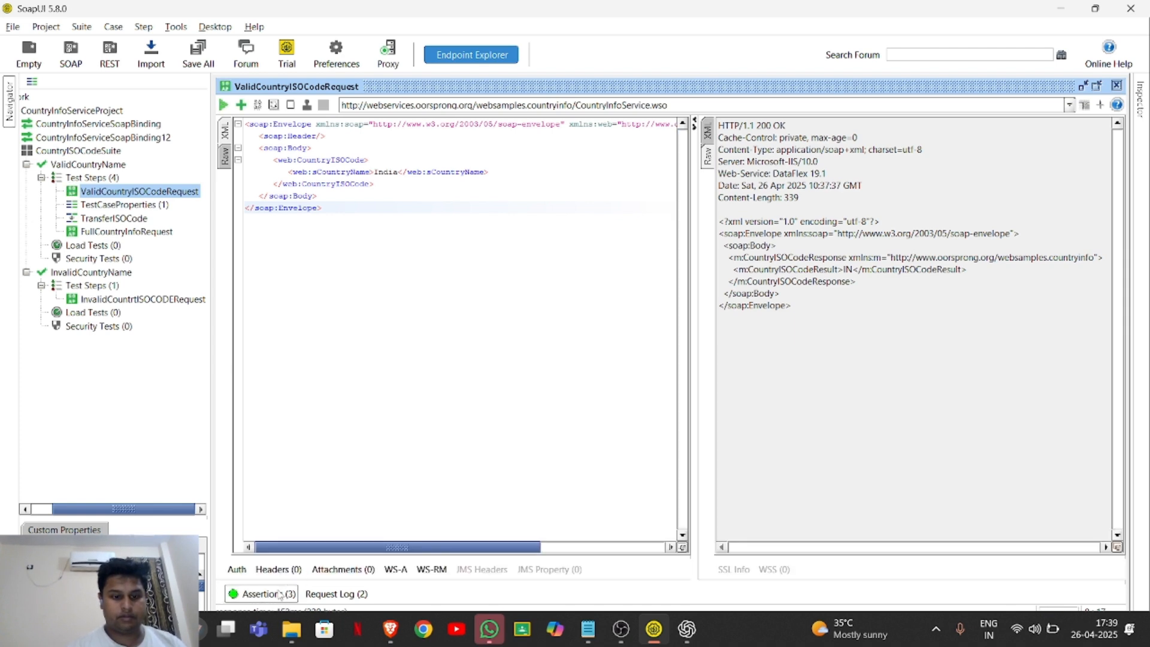
Check the request log and assertion results of ValidCountryISOCodeRequest and run the request again.
left_click(279, 595)
left_click(327, 595)
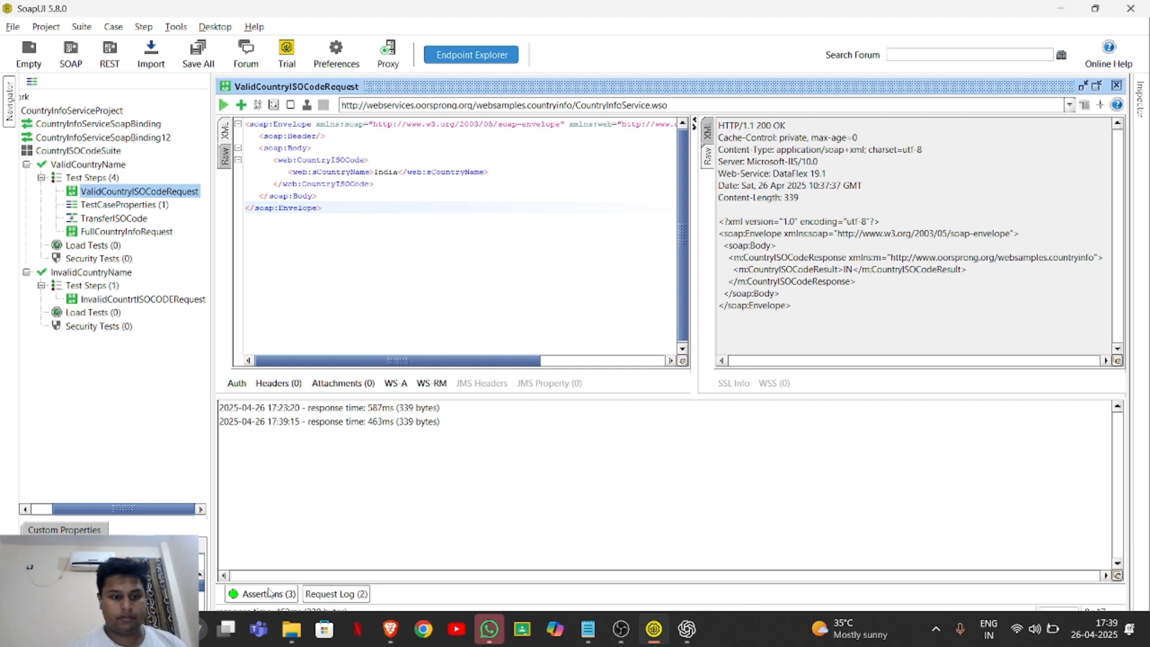
left_click(269, 593)
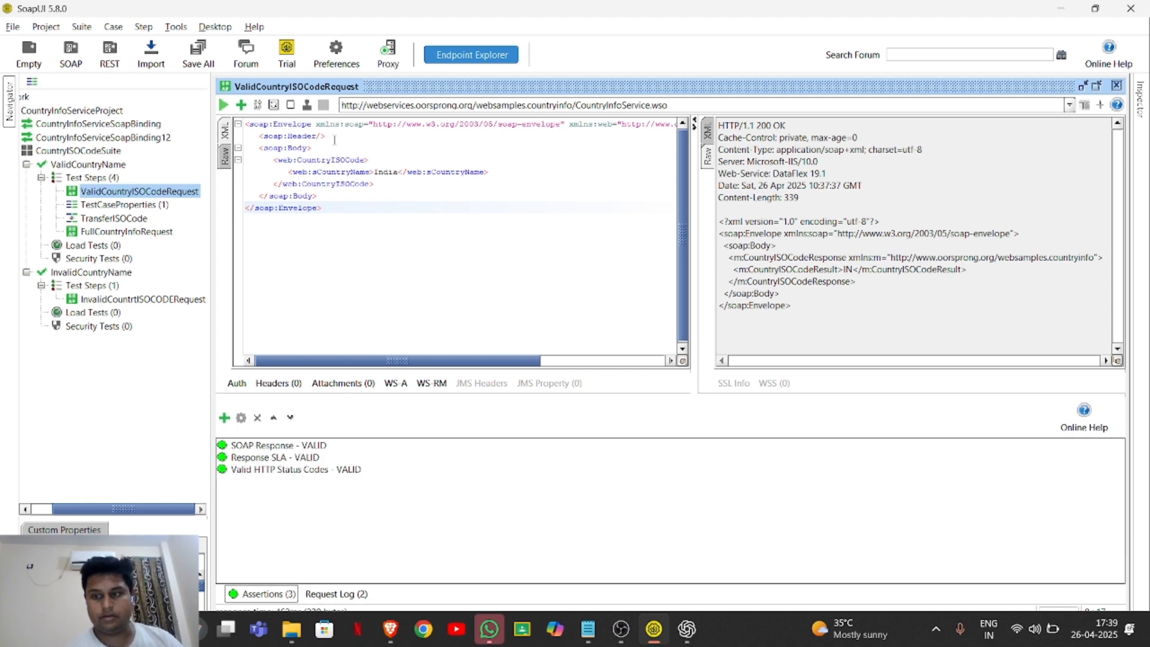
left_click(226, 106)
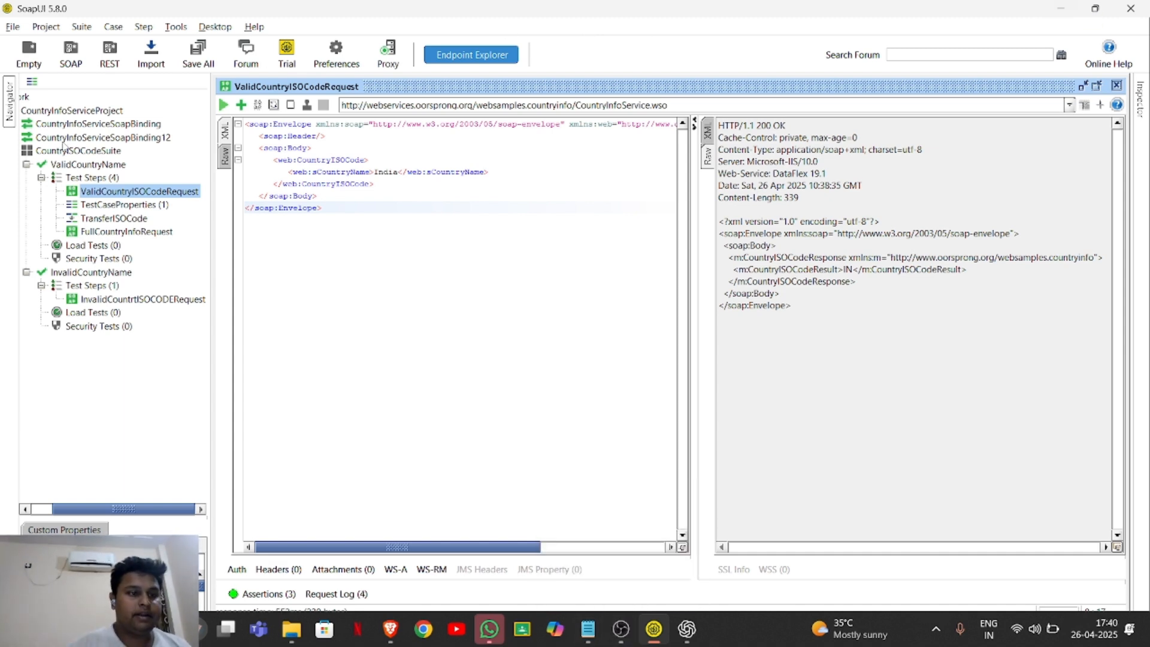
Open CountryISOCodeSuite and run its ValidCountryName and InvalidCountryName test cases.
double_click(52, 151)
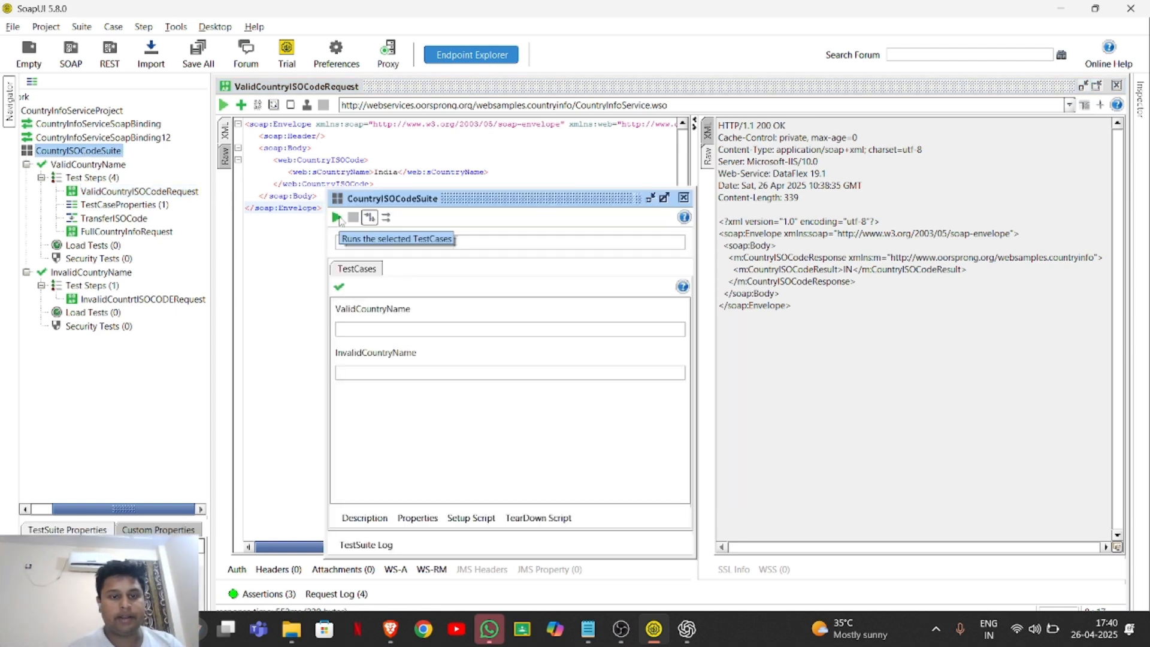
left_click(337, 218)
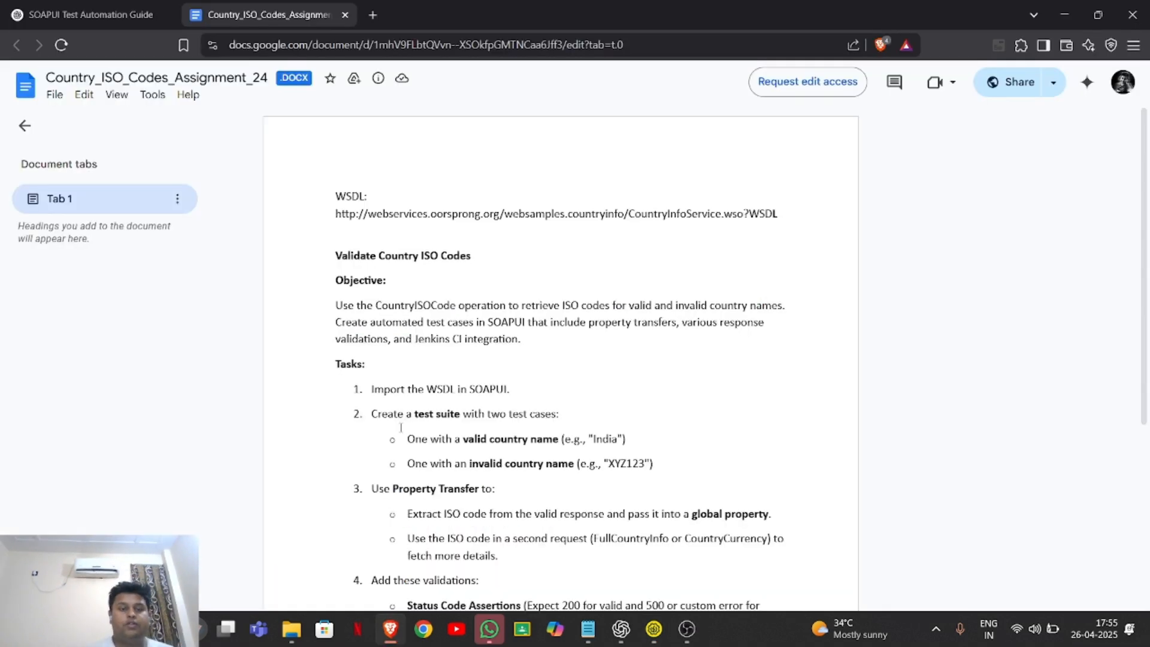
Review the tasks, required validations and submission items in the Country_ISO_Codes_Assignment_24 document in Google Docs.
scroll(403, 420, "down", 2)
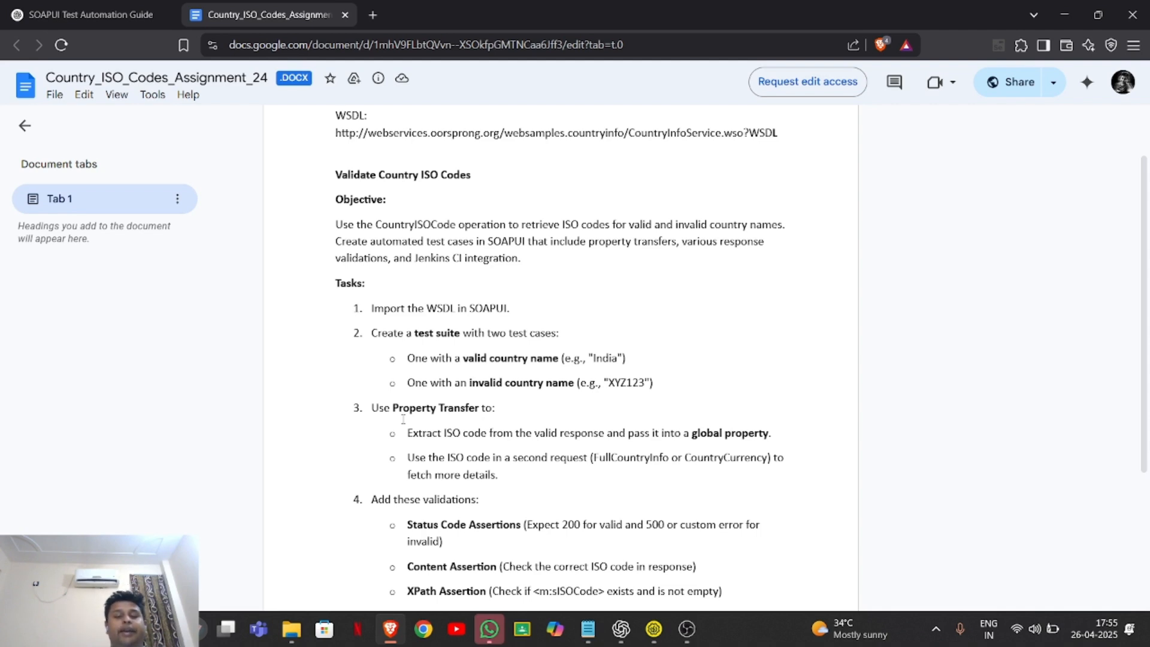
scroll(403, 419, "down", 2)
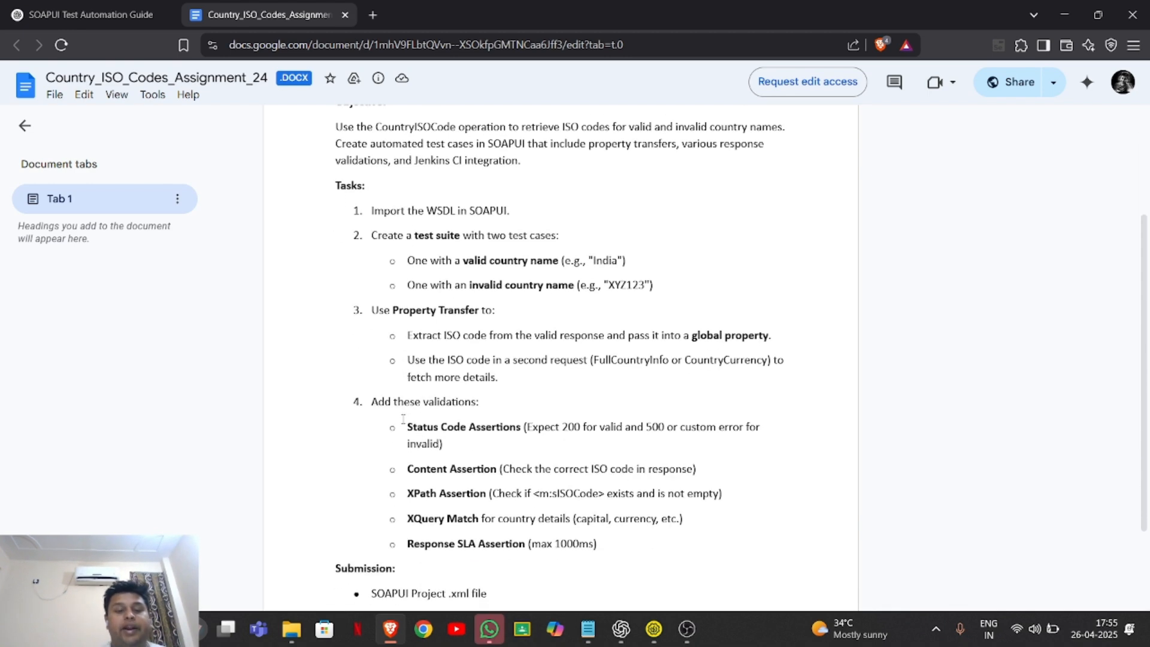
scroll(403, 420, "down", 1)
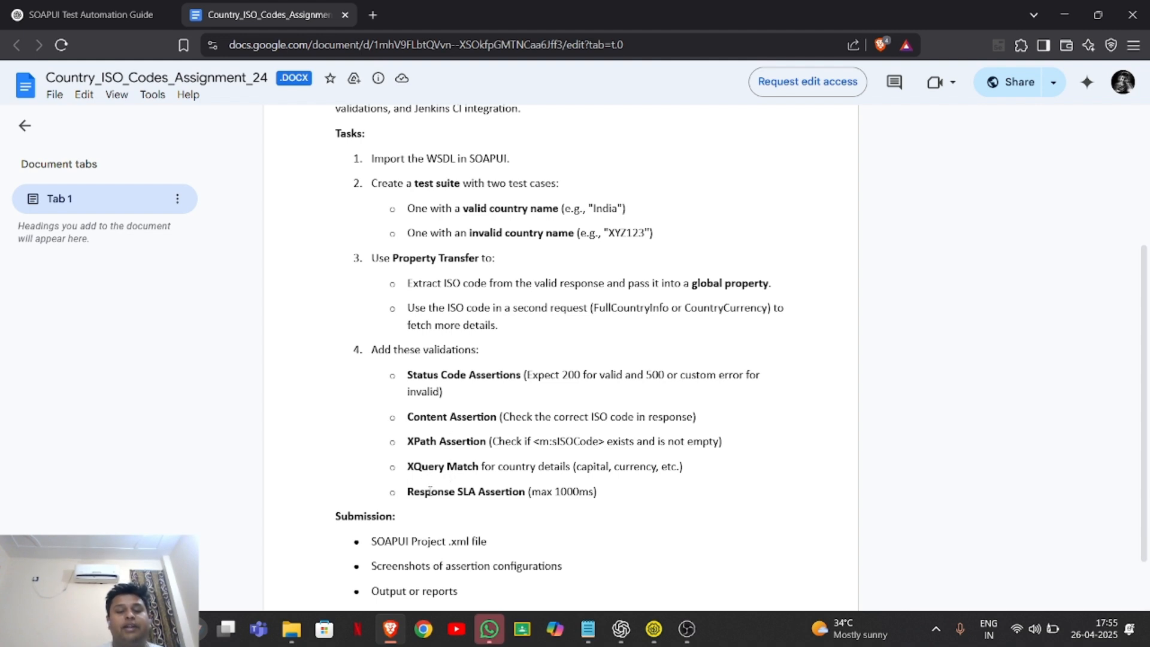
scroll(429, 492, "down", 1)
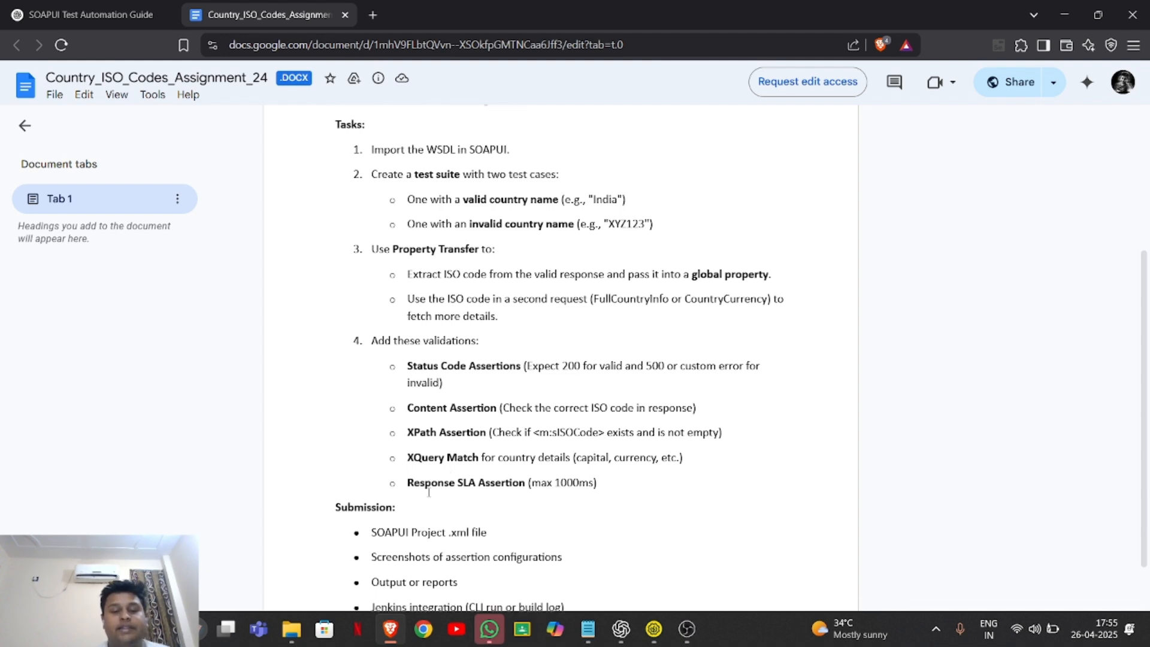
scroll(429, 493, "down", 1)
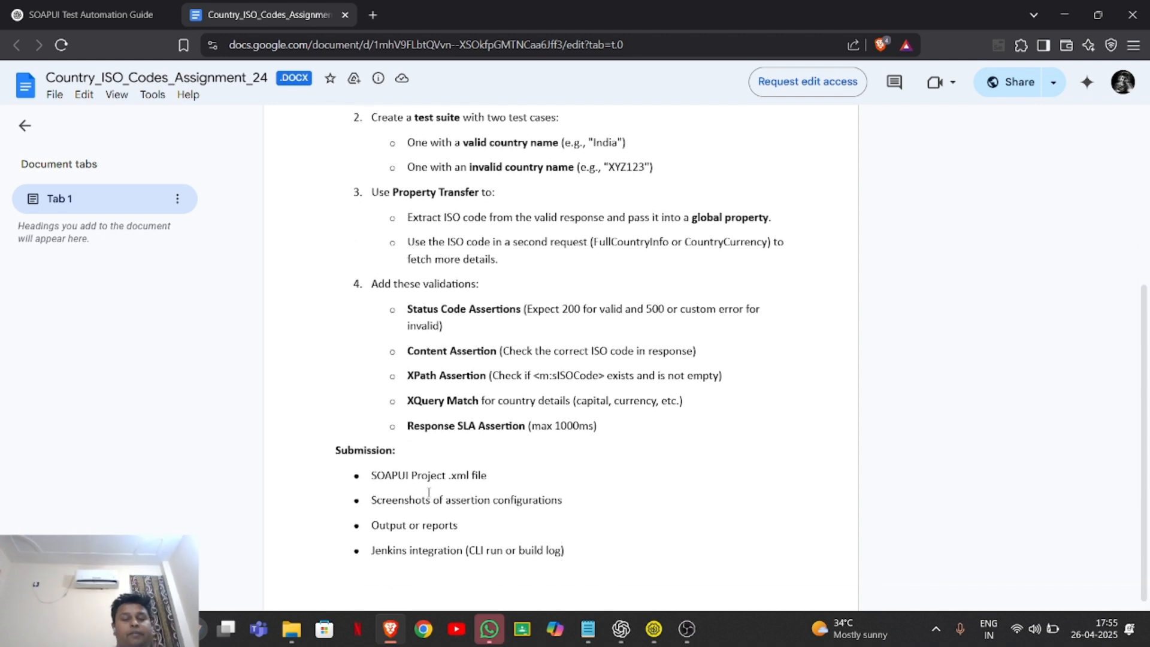